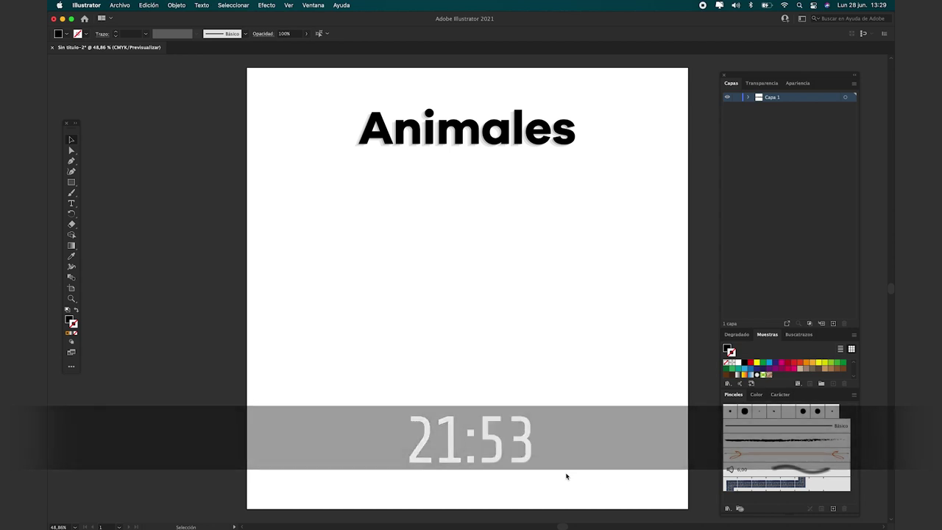
- Add the text "1. Puntas" below the Animales title and scale it up to heading size
key(t)
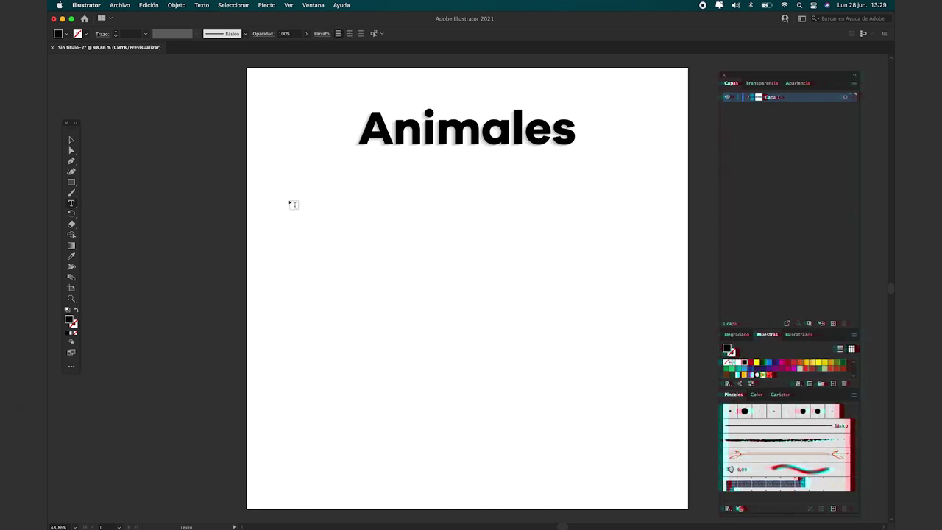
click(290, 204)
text(1. Puntos)
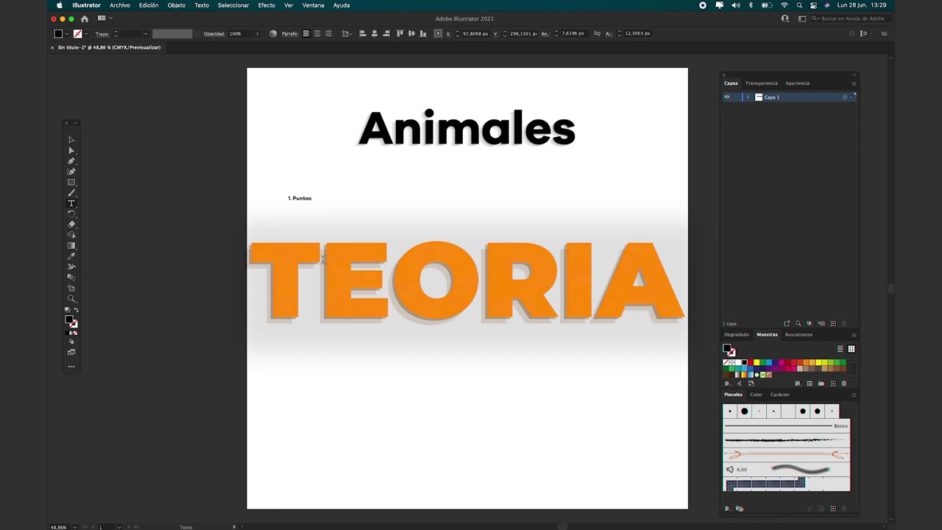
key(Escape)
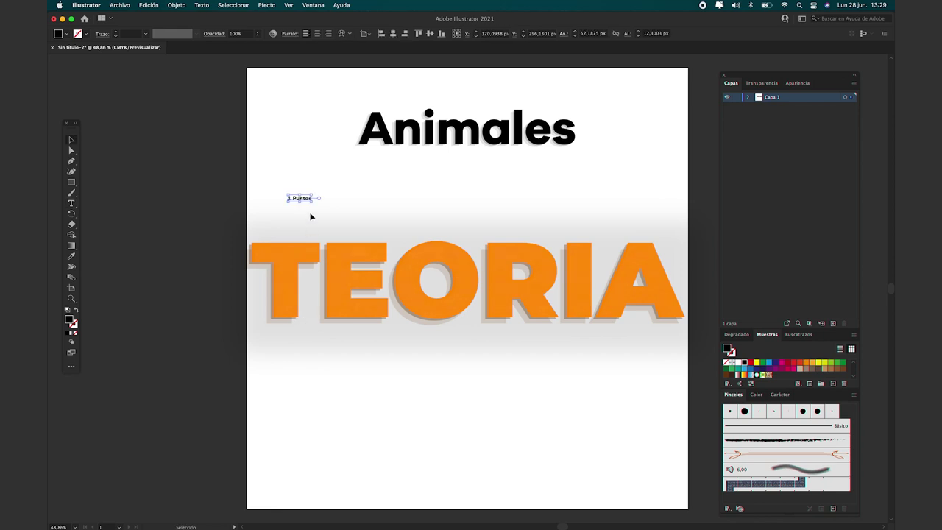
drag(311, 202, 410, 258)
- Duplicate the "1. Puntas" heading further down the artboard and change the copy's text to "2. Trazos"
drag(365, 219, 356, 332)
click(387, 329)
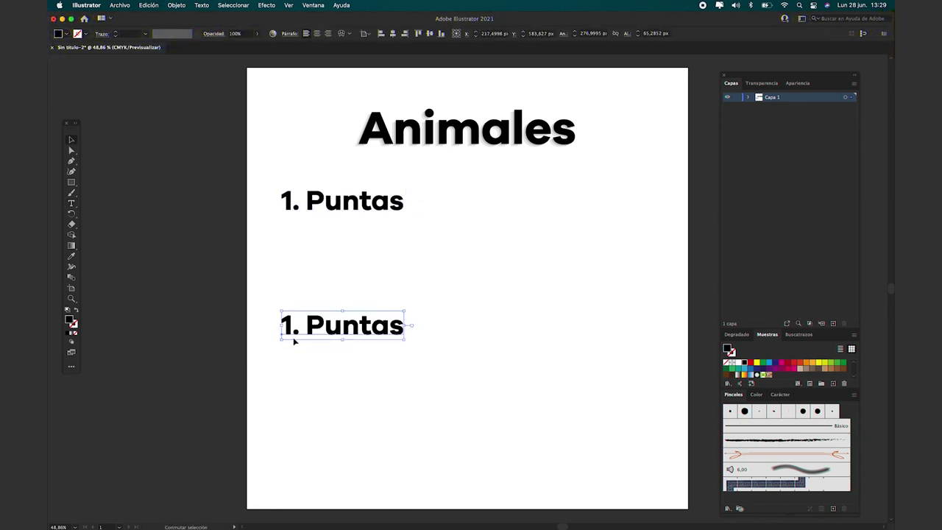
double_click(298, 330)
key(super+a)
text(")
key(BackSpace)
text(2. )
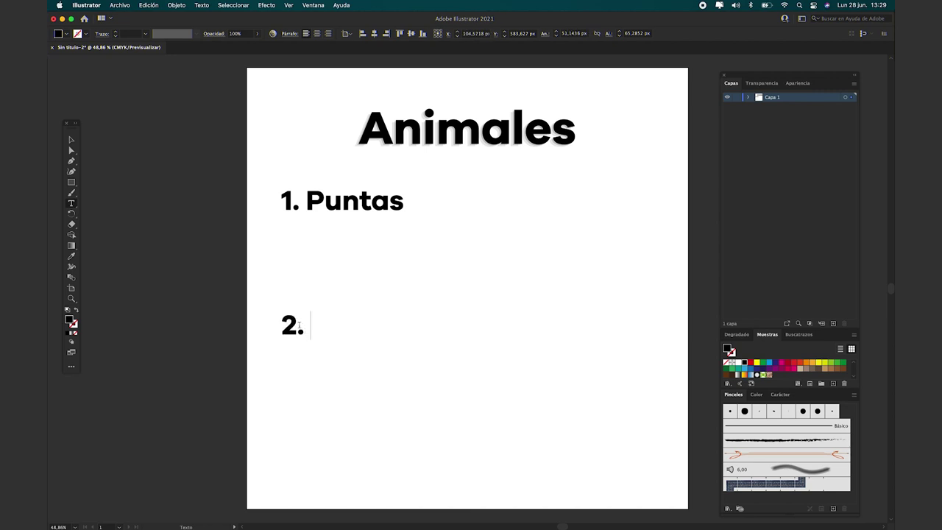
text(Trazos)
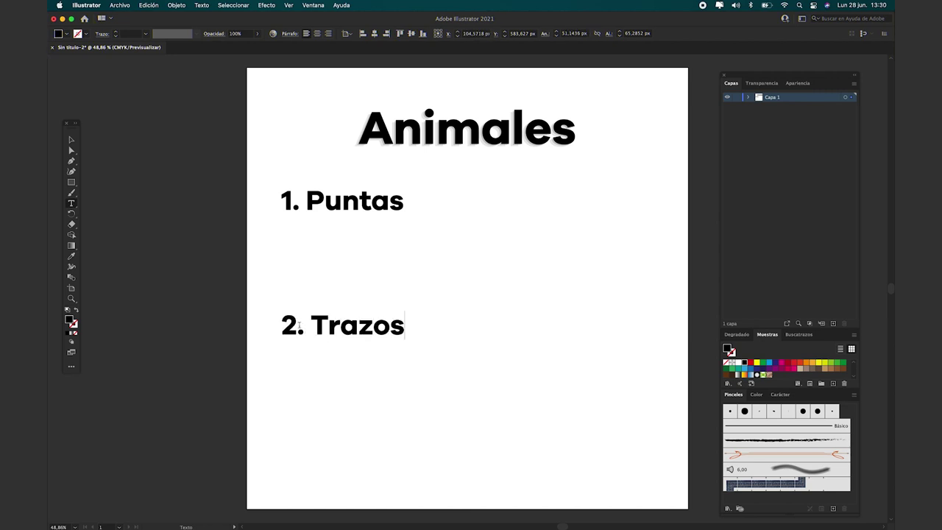
key(Escape)
click(355, 360)
- Duplicate the "2. Trazos" heading below itself and change the copy's text to "3. Opacidad"
drag(361, 336, 363, 426)
triple_click(357, 421)
text(3.)
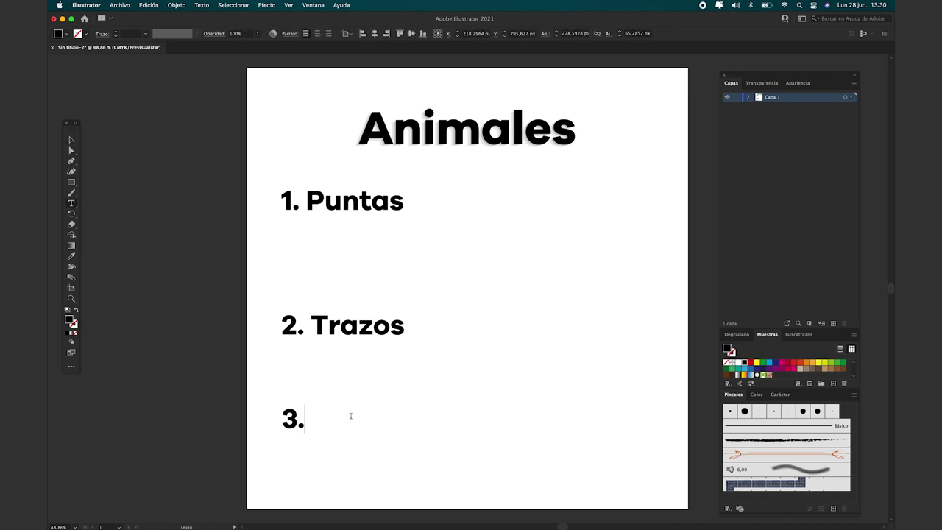
text( Opacidad)
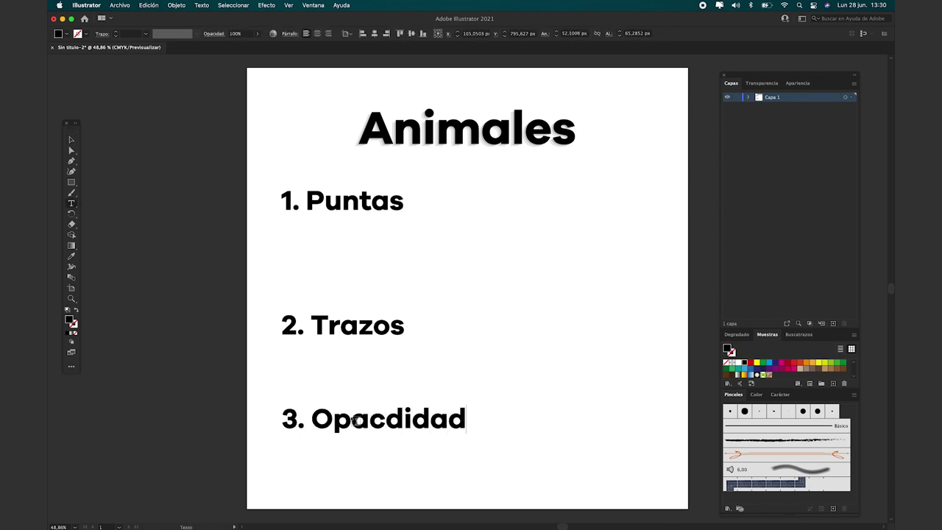
key(BackSpace)
key(BackSpace)
key(BackSpace)
key(BackSpace)
text(idad)
key(Escape)
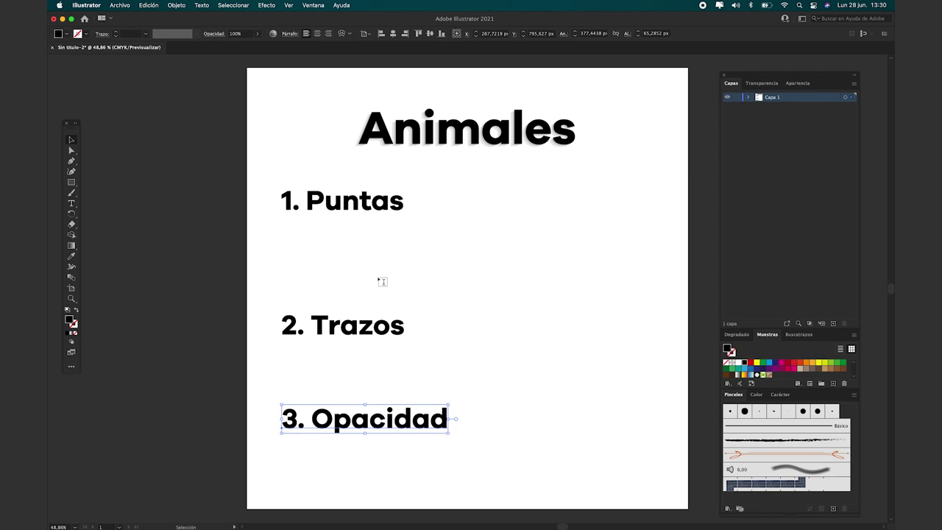
click(446, 287)
- Move "2. Trazos" slightly up and set the font size of all three numbered headings to 50 pt
drag(361, 326, 360, 301)
drag(535, 442, 340, 202)
click(780, 395)
double_click(749, 434)
text(50)
key(Return)
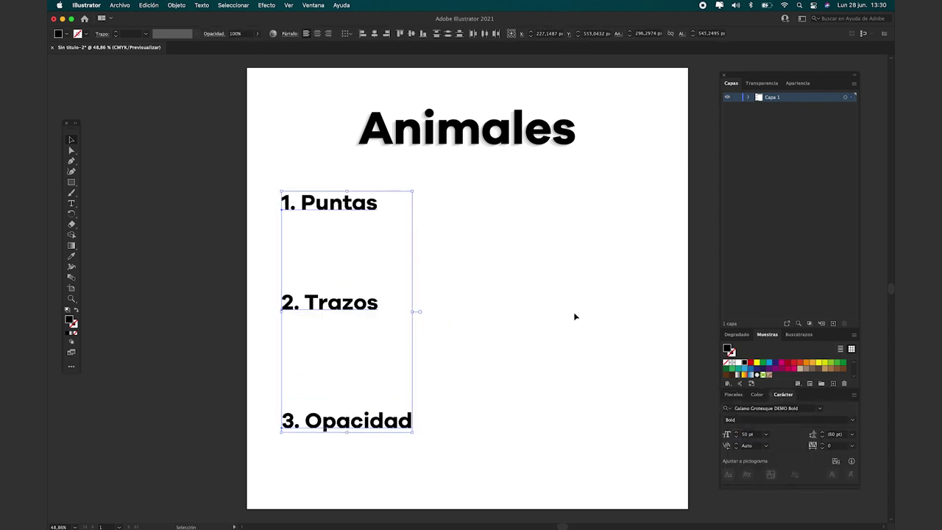
click(574, 316)
- Cut the "2. Trazos" and "3. Opacidad" headings from the artboard and switch to a full-screen view
drag(442, 443, 353, 298)
key(Delete)
scroll(431, 267, up, 5)
key(f)
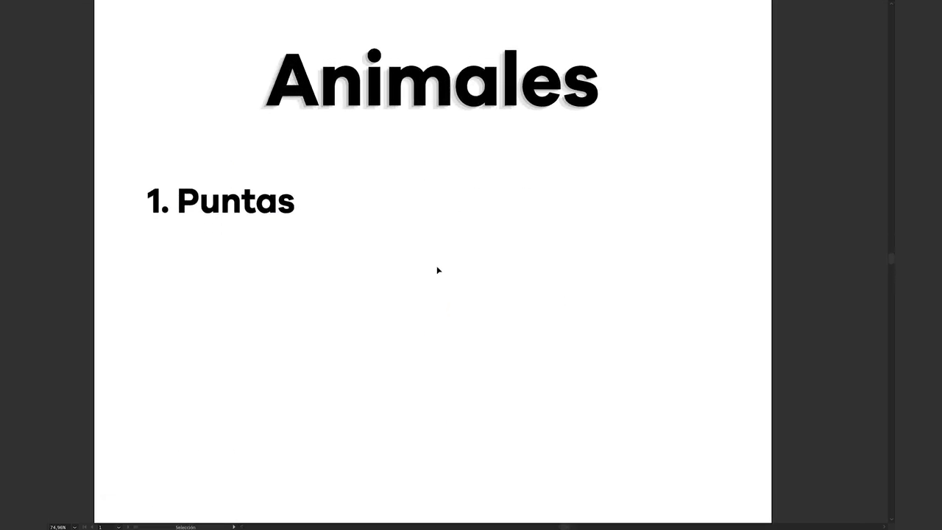
scroll(459, 291, up, 1)
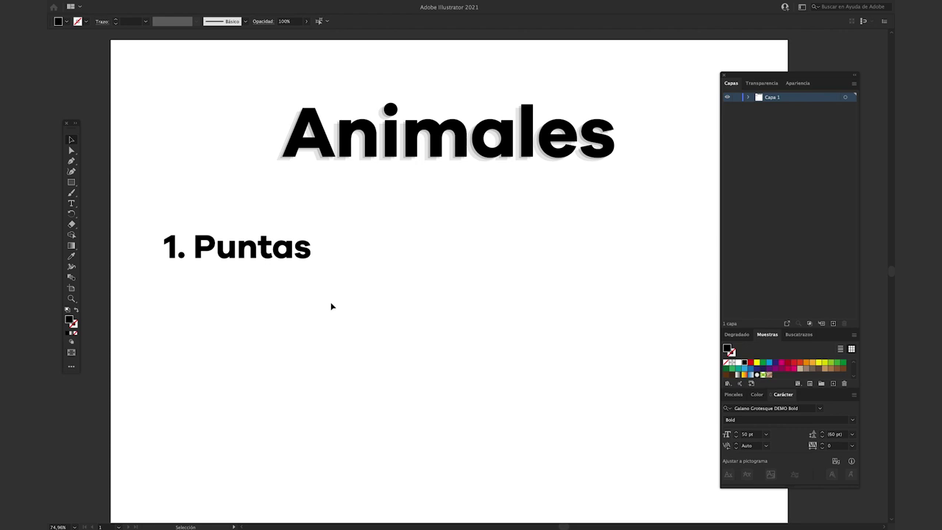
- Set the fill colour to orange FF9810
double_click(69, 319)
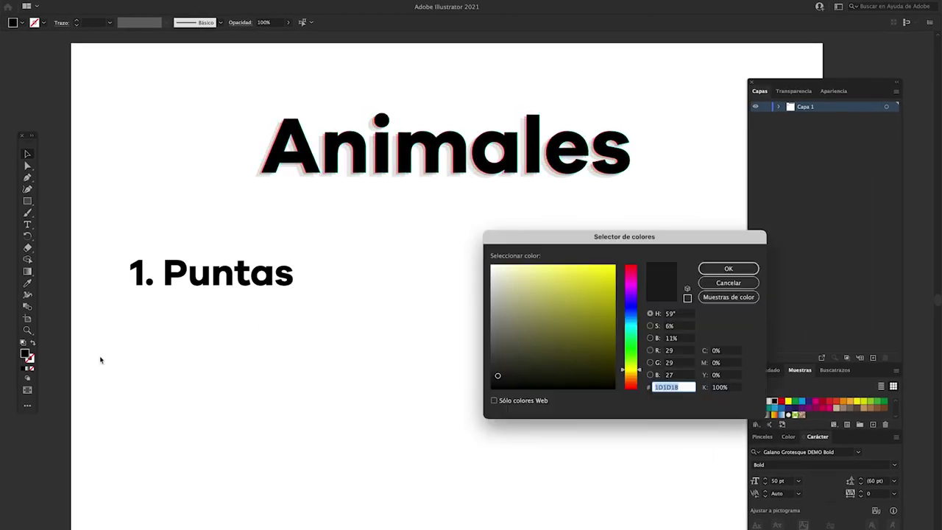
click(631, 377)
click(613, 274)
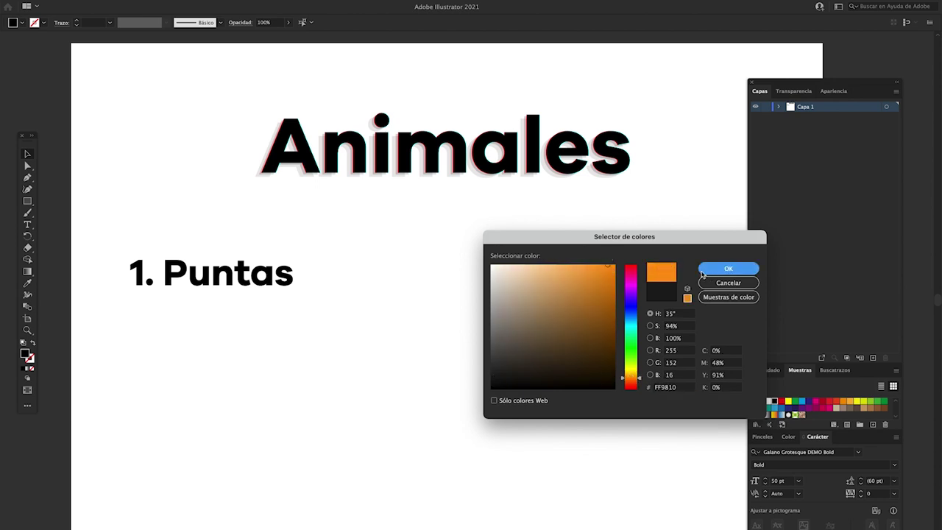
click(728, 268)
- With the Pencil tool, draw four small spiky fur tips and a larger jagged-edged orange fur shape below "1. Puntas"
key(n)
drag(469, 316, 454, 265)
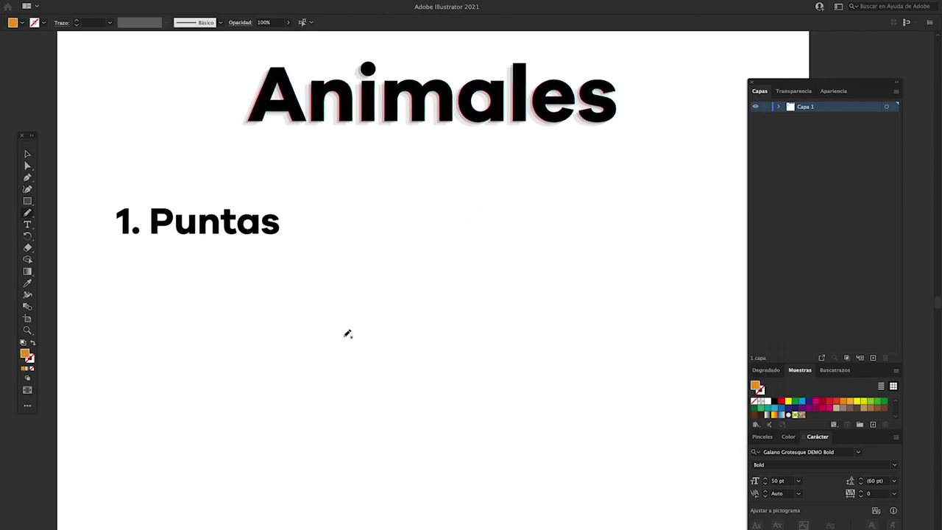
mouse_move(206, 299)
mouse_down()
mouse_move(198, 333)
mouse_move(212, 318)
mouse_move(185, 302)
mouse_up()
mouse_move(225, 316)
mouse_down()
mouse_move(243, 311)
mouse_move(232, 297)
mouse_up()
key(super+z)
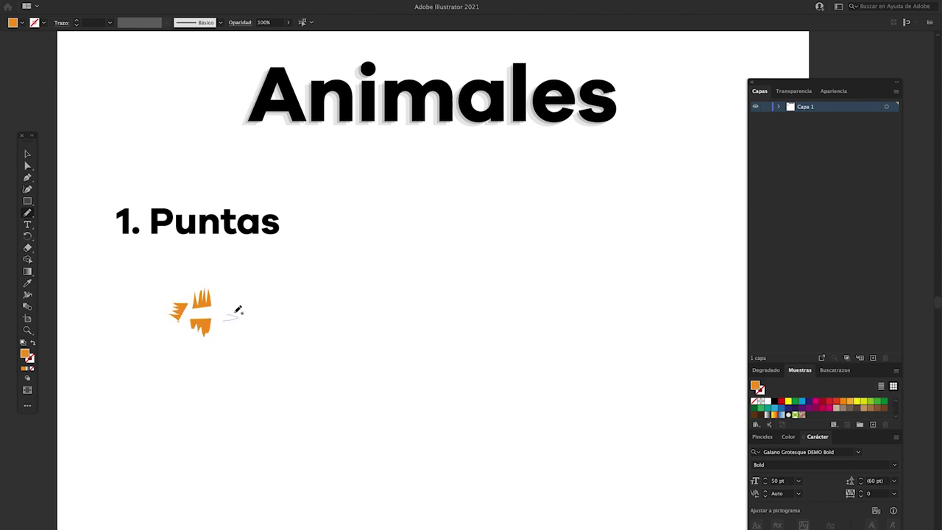
drag(226, 300, 225, 302)
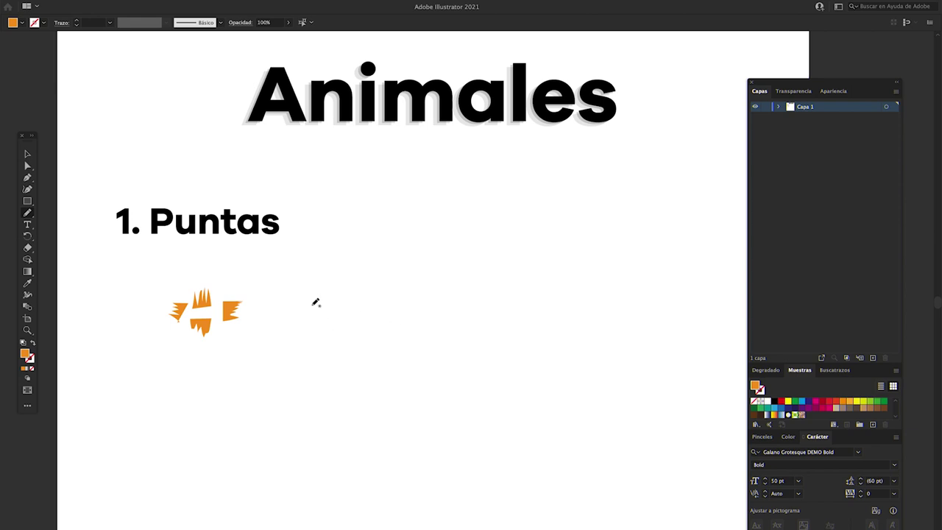
mouse_move(355, 278)
mouse_down()
mouse_move(466, 249)
mouse_move(503, 264)
mouse_move(452, 315)
mouse_move(395, 320)
mouse_move(403, 312)
mouse_move(332, 304)
mouse_up()
drag(263, 304, 233, 312)
- Cover the grey curved tail with black freehand shapes whose outlines end in jagged fur tips
mouse_move(804, 289)
mouse_down()
mouse_move(754, 323)
mouse_move(743, 312)
mouse_move(837, 250)
mouse_move(697, 350)
mouse_move(638, 361)
mouse_move(761, 300)
mouse_up()
mouse_move(859, 278)
mouse_down()
mouse_move(908, 217)
mouse_move(785, 275)
mouse_up()
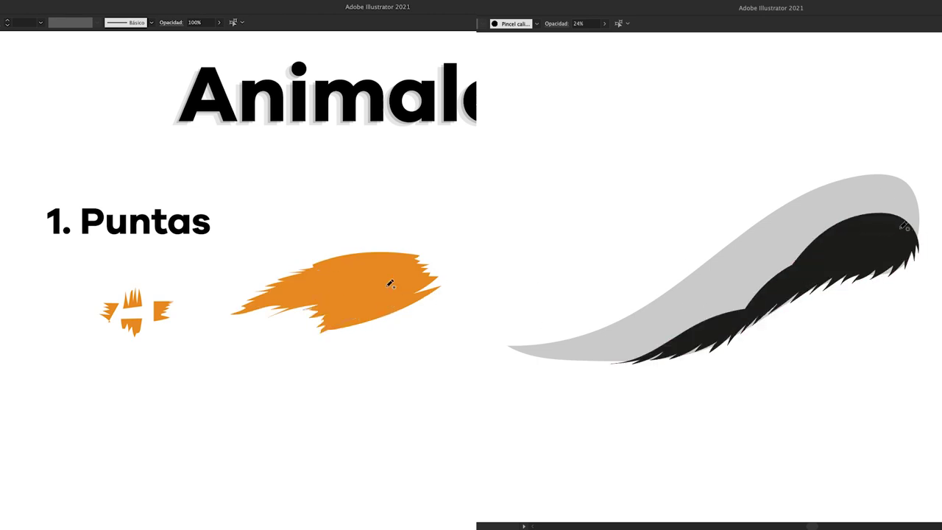
mouse_move(905, 226)
mouse_down()
mouse_move(919, 189)
mouse_move(890, 172)
mouse_move(830, 233)
mouse_up()
mouse_move(659, 356)
mouse_down()
mouse_move(535, 353)
mouse_move(662, 330)
mouse_up()
mouse_move(533, 350)
mouse_down()
mouse_move(643, 303)
mouse_move(707, 320)
mouse_move(890, 188)
mouse_move(810, 181)
mouse_move(699, 257)
mouse_move(653, 360)
mouse_up()
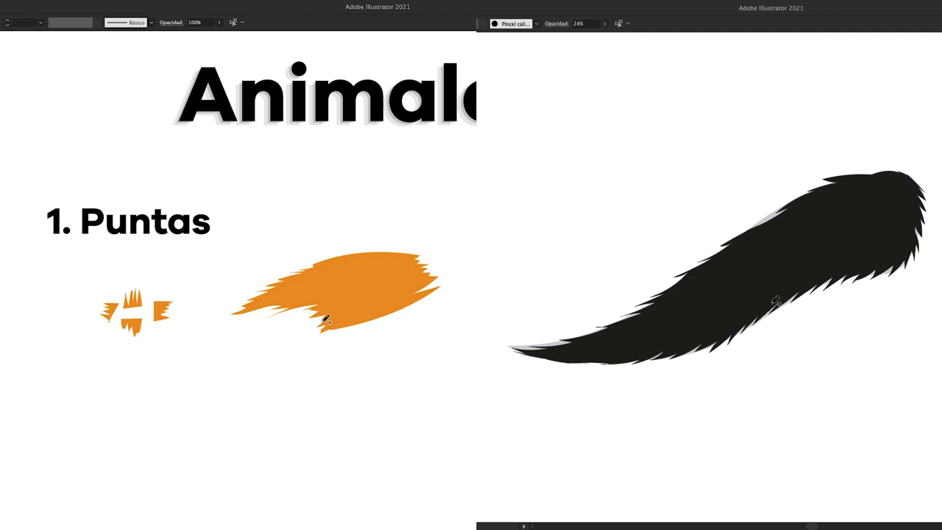
scroll(764, 303, down, 5)
scroll(799, 316, up, 3)
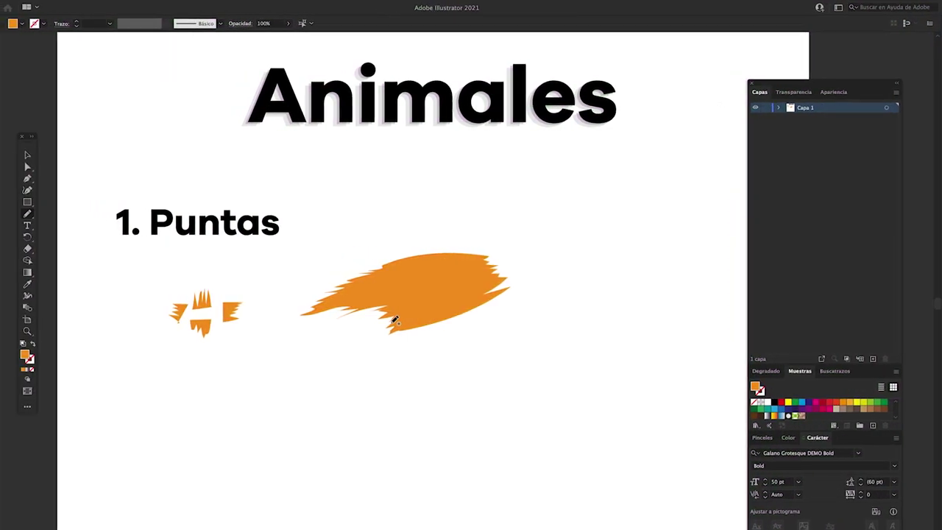
- Bring back only the "2. Trazos" heading at its original place and move it slightly lower
key(v)
key(super+f)
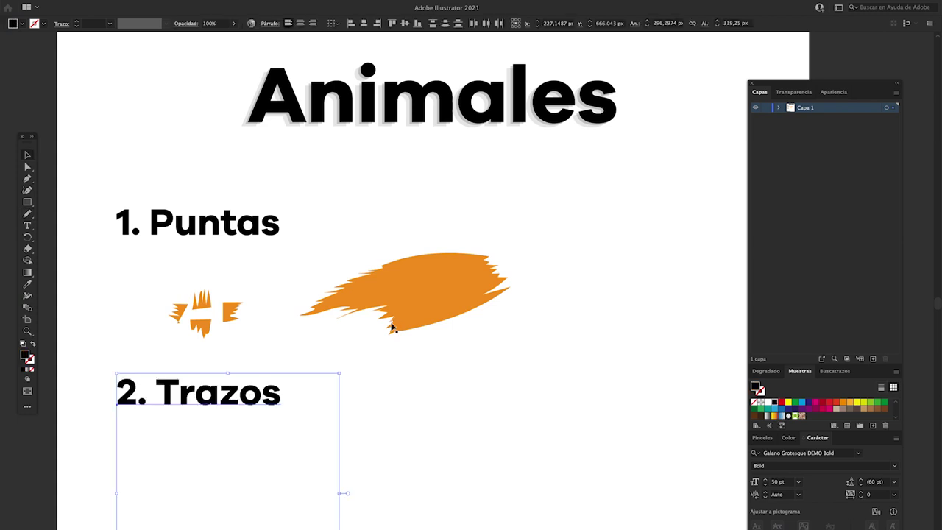
click(390, 471)
scroll(393, 447, down, 5)
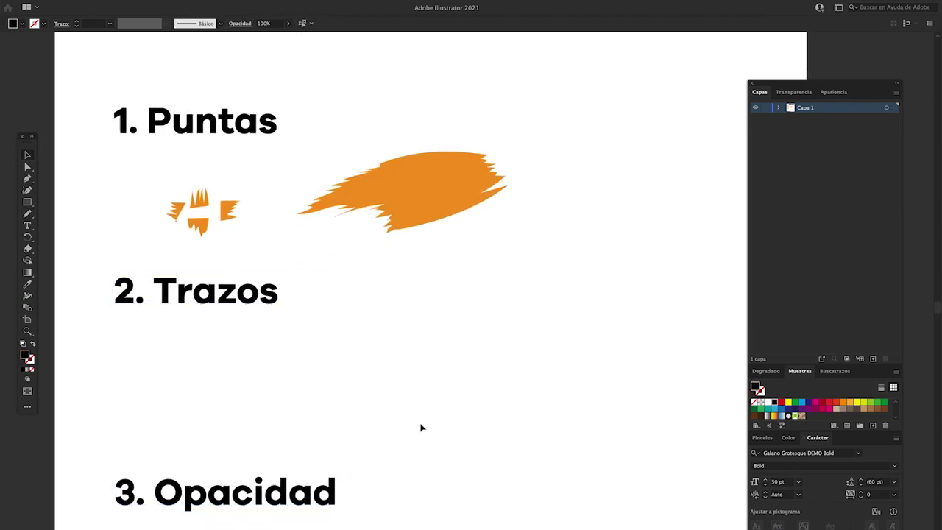
scroll(452, 375, down, 3)
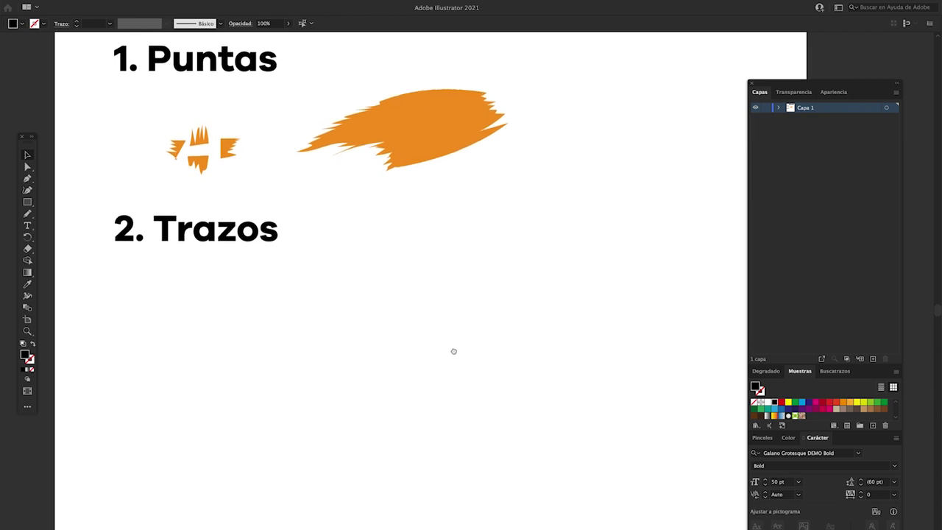
drag(213, 254, 213, 271)
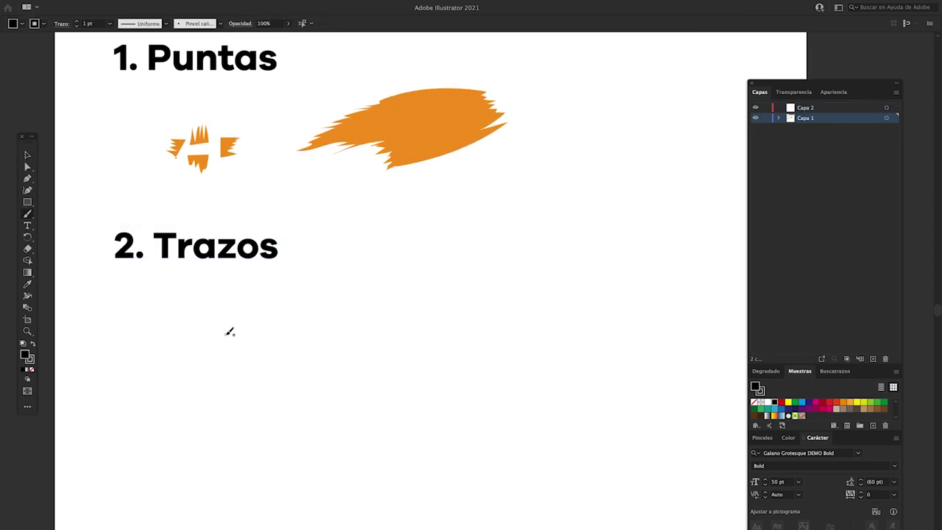
- Sample the fur shape's orange for the stroke and paint vertical, wavy and diagonal brush strokes below "2. Trazos"
key(i)
click(432, 137)
key(b)
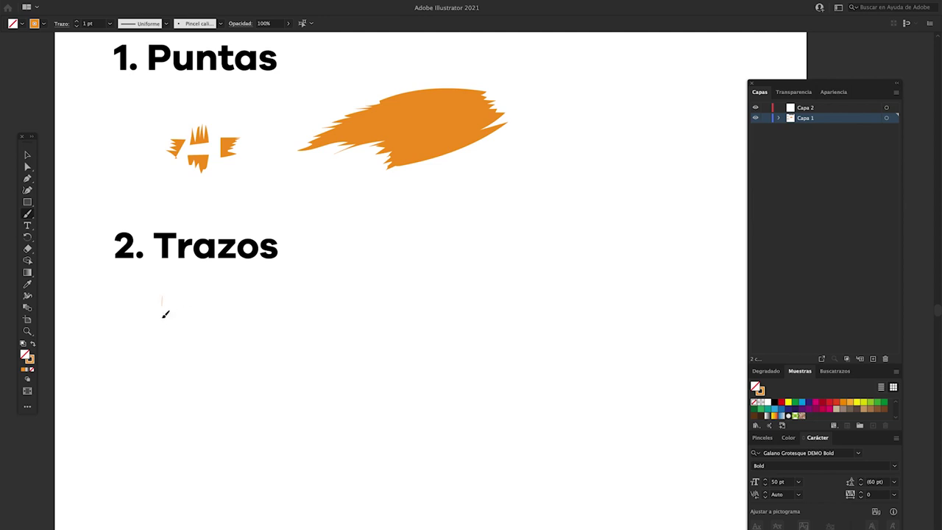
drag(163, 318, 162, 361)
drag(217, 325, 193, 324)
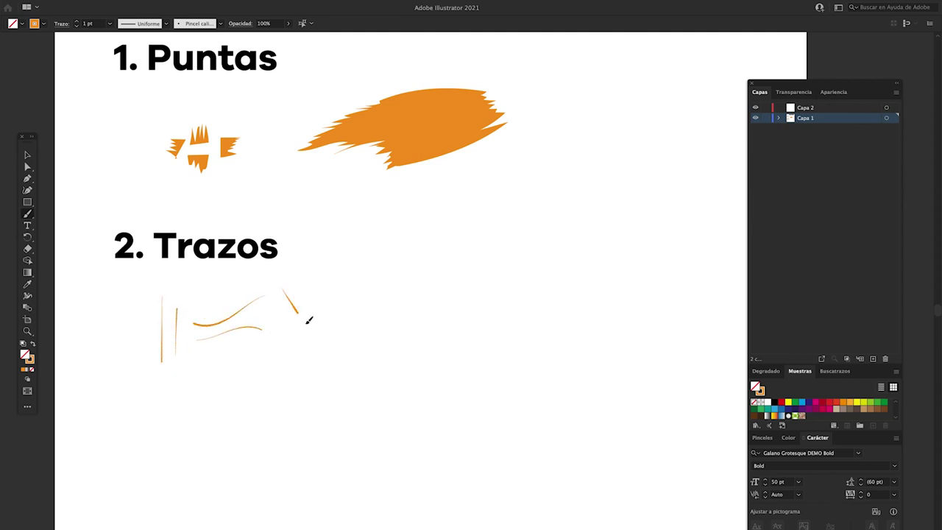
drag(308, 320, 320, 335)
drag(298, 295, 343, 335)
- Place a copy of the large orange fur shape beside the sample strokes under "2. Trazos"
key(v)
drag(491, 179, 409, 65)
click(834, 371)
drag(435, 136, 572, 303)
- Brush thin orange hairs along the edges of the copied fur shape, reusing some of them on its underside
key(b)
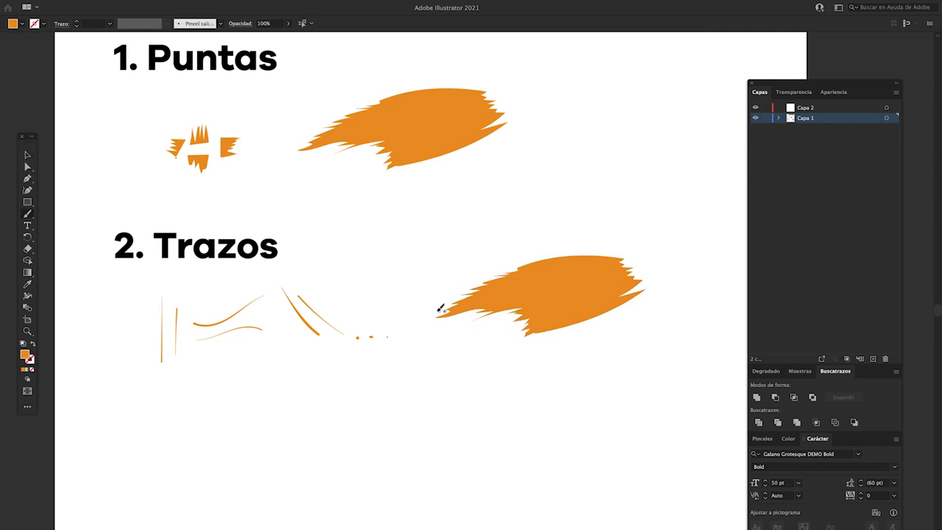
drag(441, 309, 410, 298)
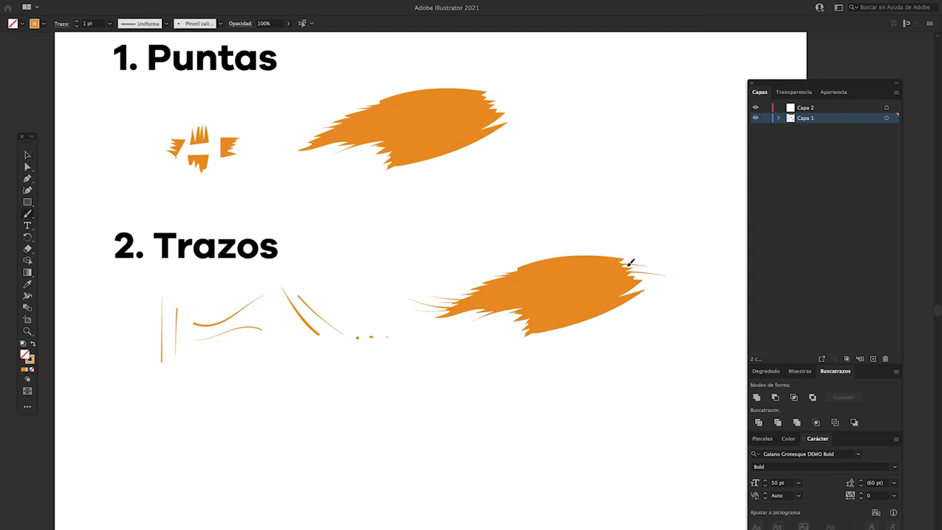
drag(629, 264, 668, 288)
key(v)
mouse_move(491, 322)
mouse_down()
mouse_move(510, 331)
mouse_move(498, 309)
mouse_move(519, 336)
mouse_move(480, 321)
mouse_up()
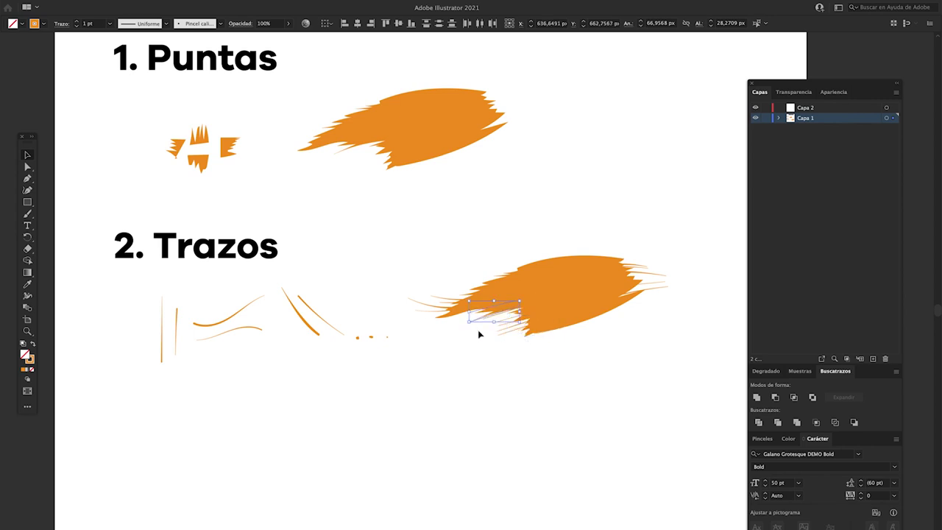
key(ctrl+shift+a)
key(b)
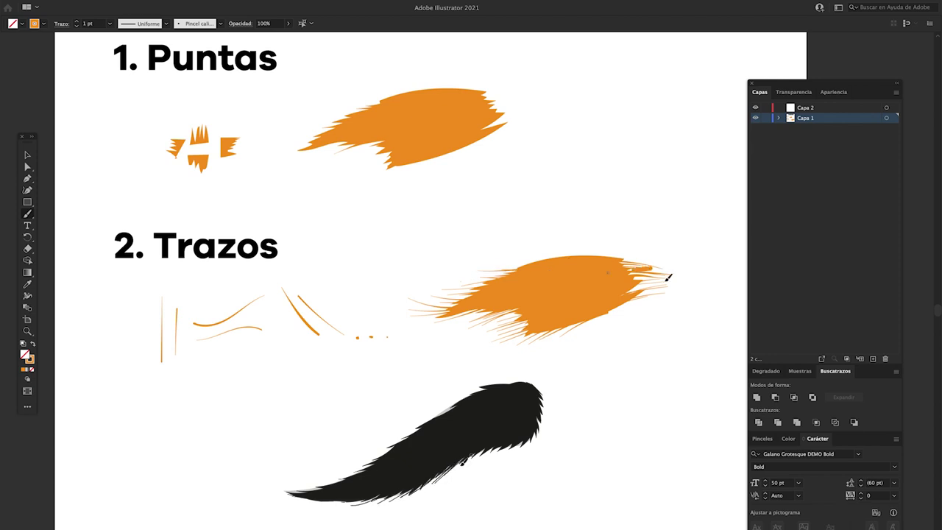
key(v)
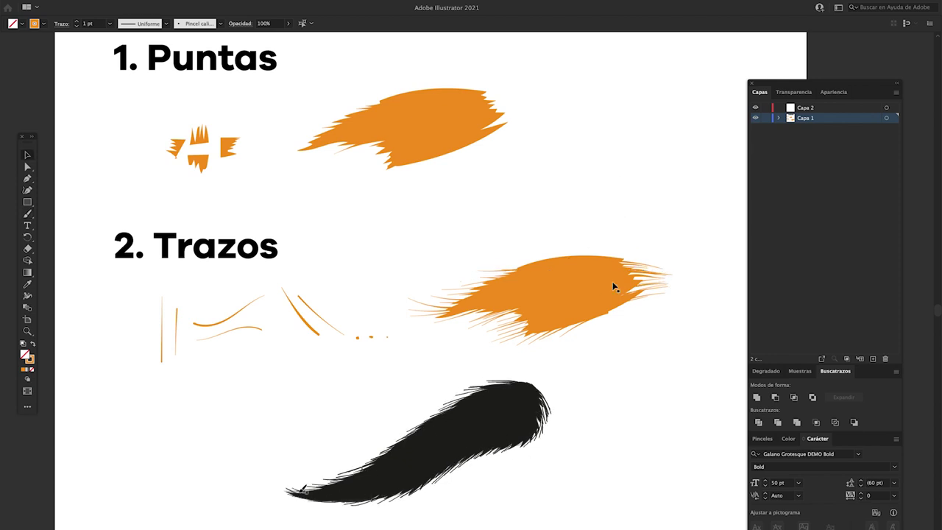
- Set the stroke colour's magenta to 72% and brush a short hair beside the copied fur shape
key(b)
click(788, 439)
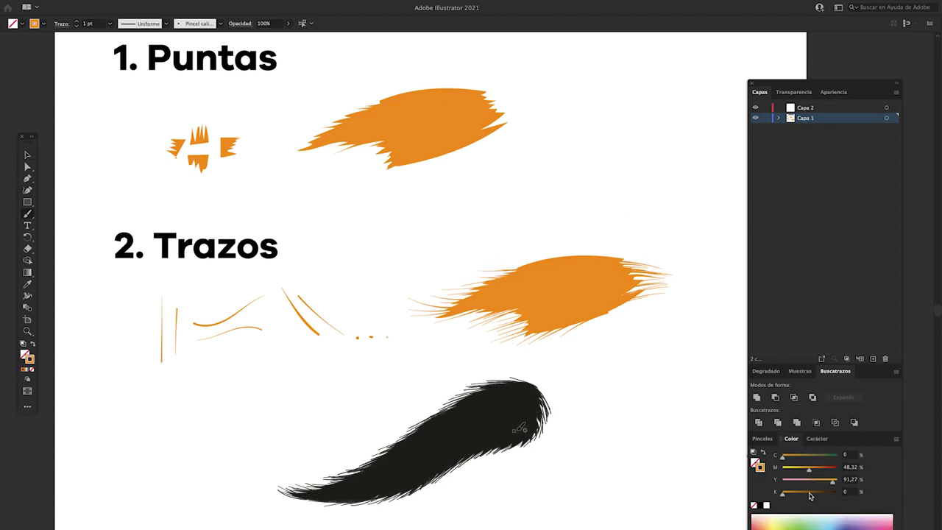
click(822, 468)
drag(419, 288, 425, 293)
key(v)
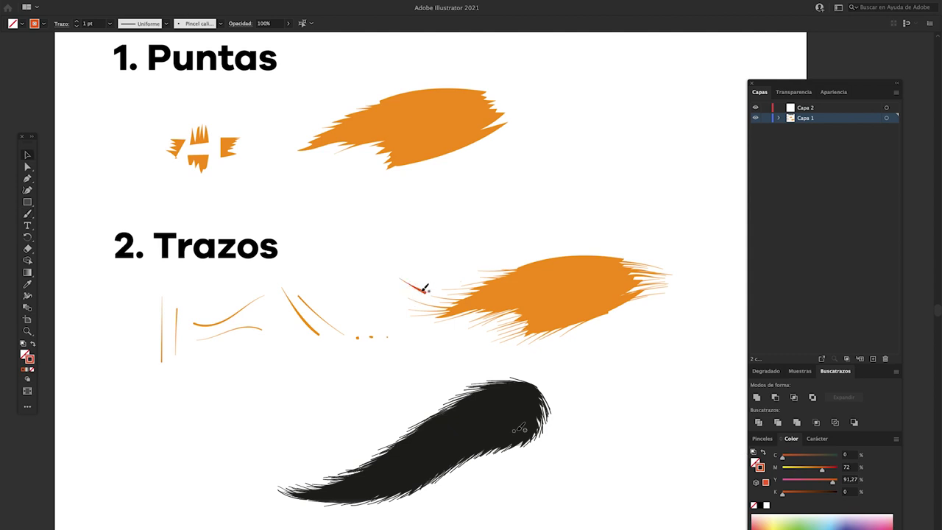
- Recolour the short hair beside the fur shape with cyan 10% and yellow 16%
click(423, 291)
click(826, 457)
click(790, 482)
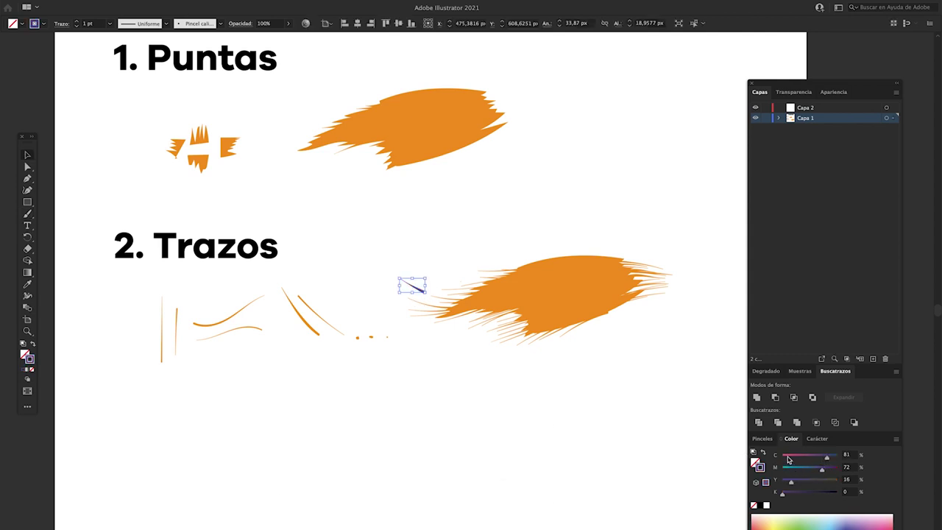
click(788, 457)
key(b)
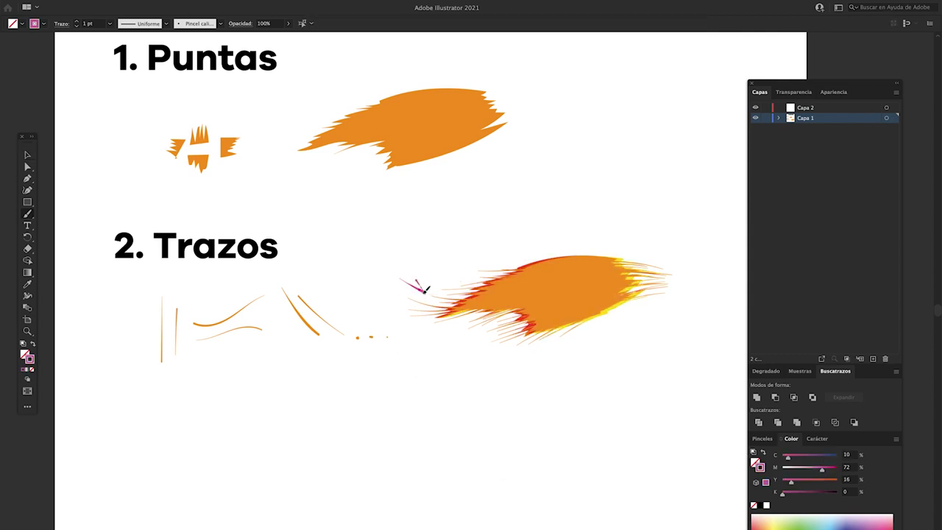
- Brush magenta arrows towards both ends and the underside of the copied fur shape, with long hairs following their directions
drag(425, 292, 405, 297)
key(super+z)
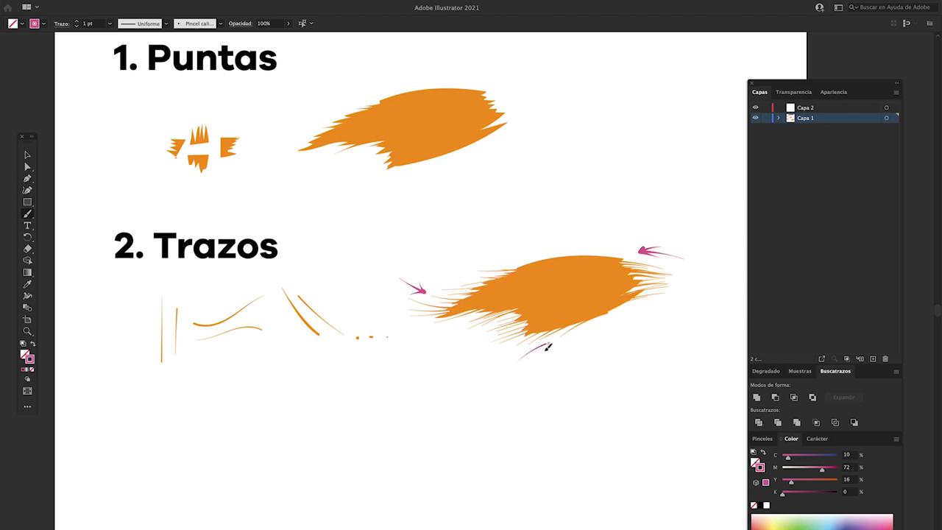
key(a)
key(b)
drag(465, 302, 680, 274)
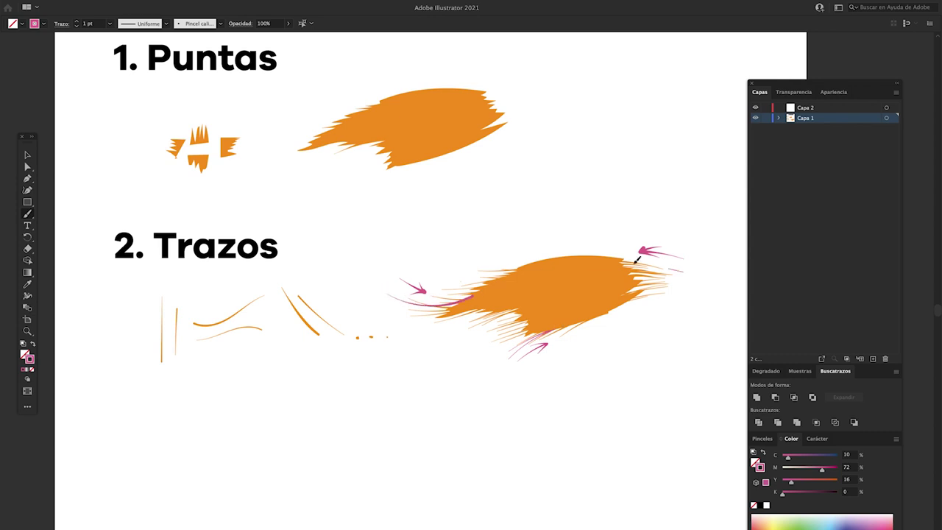
- Select the magenta arrows and hairs around the fur shape and show the hidden "3. Opacidad" heading
key(v)
click(400, 296)
key(super+a)
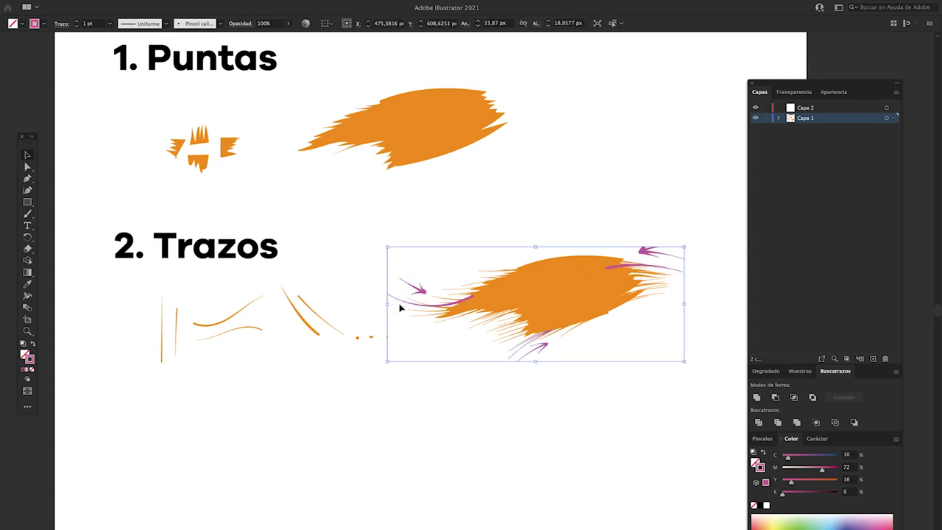
key(super+2)
key(super+alt+3)
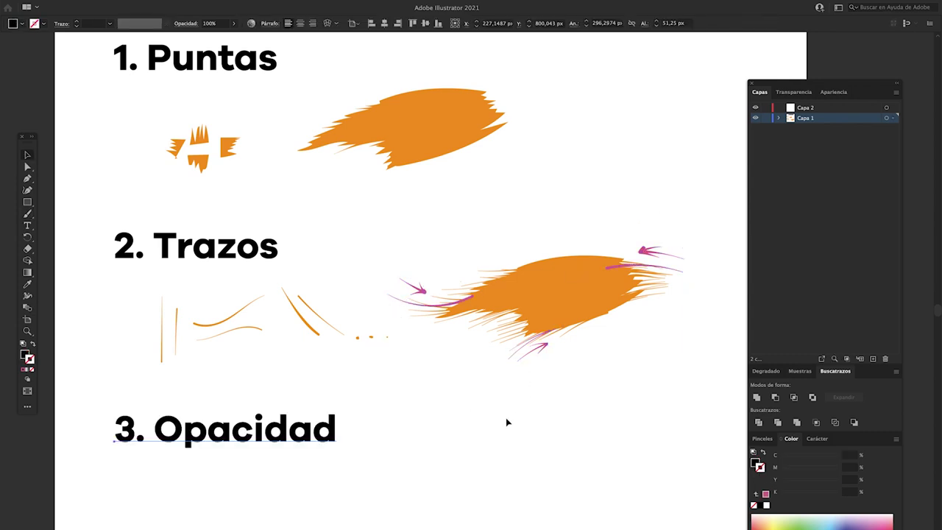
scroll(506, 422, down, 5)
click(449, 379)
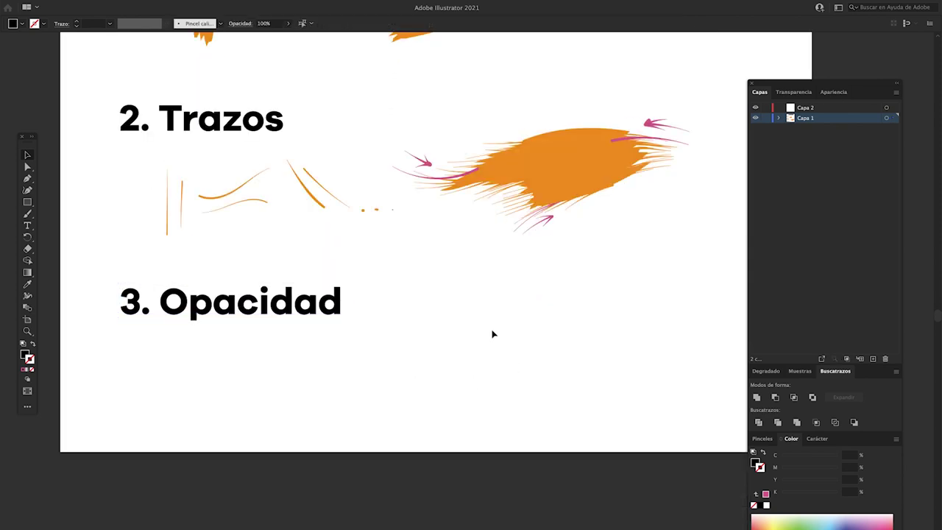
- Sample the orange stroke from a dot under "2. Trazos" and set its opacity to 15%
drag(279, 380, 363, 373)
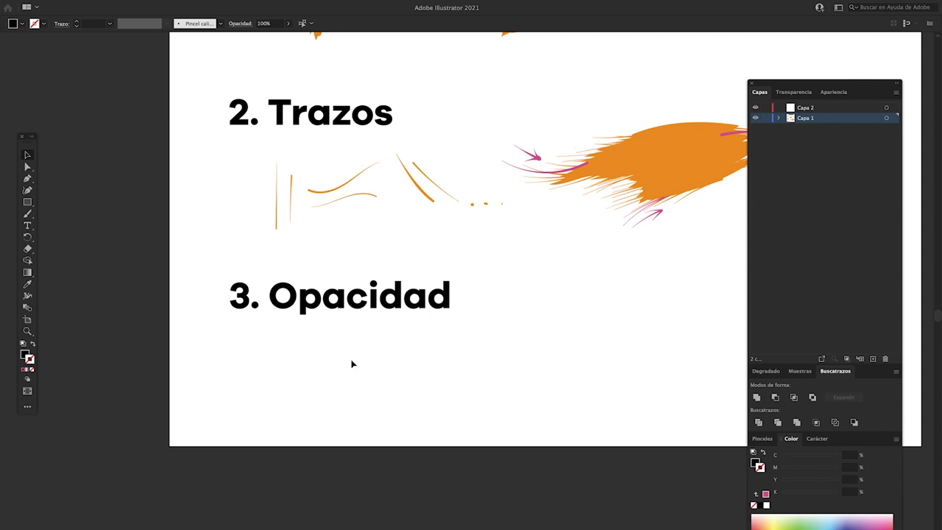
scroll(352, 363, up, 3)
drag(468, 343, 479, 336)
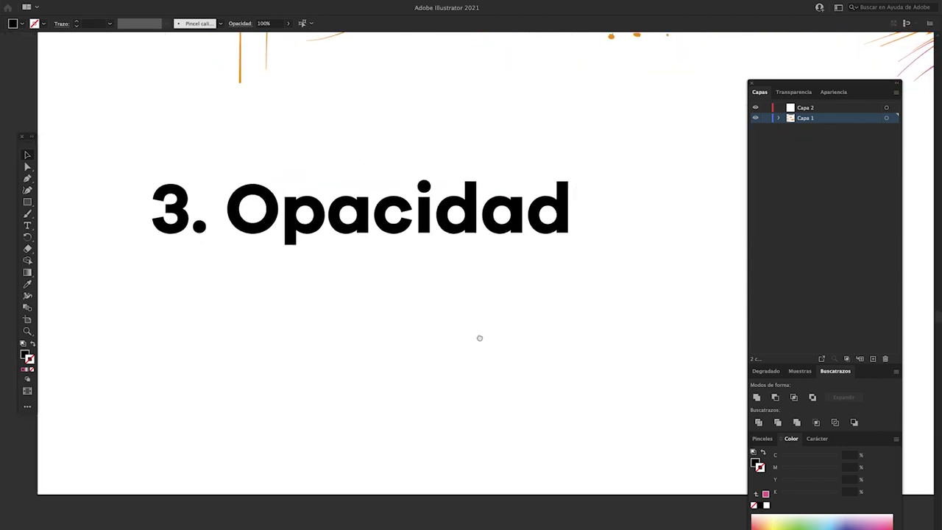
key(i)
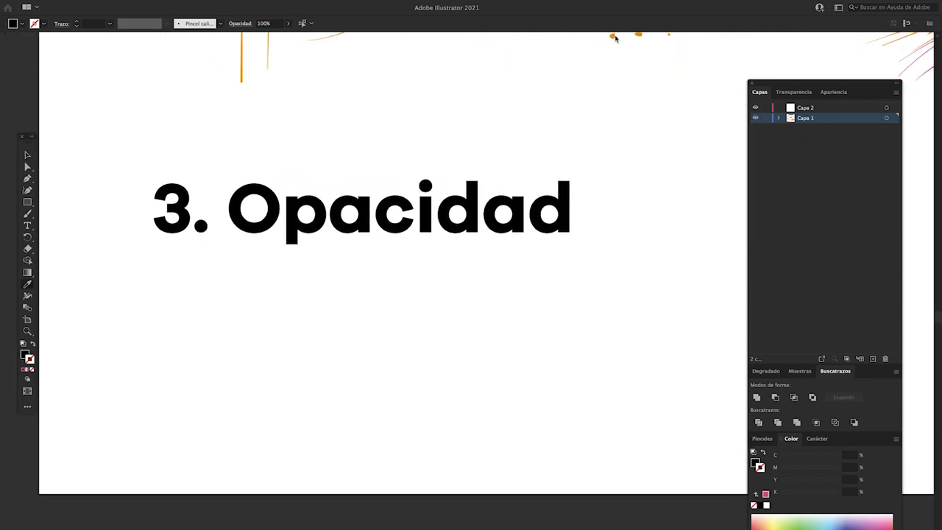
click(613, 35)
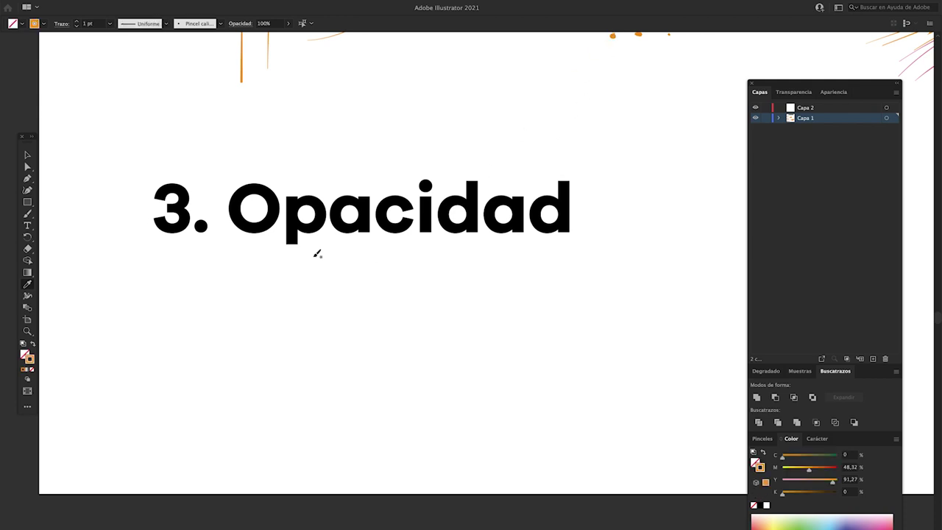
click(241, 25)
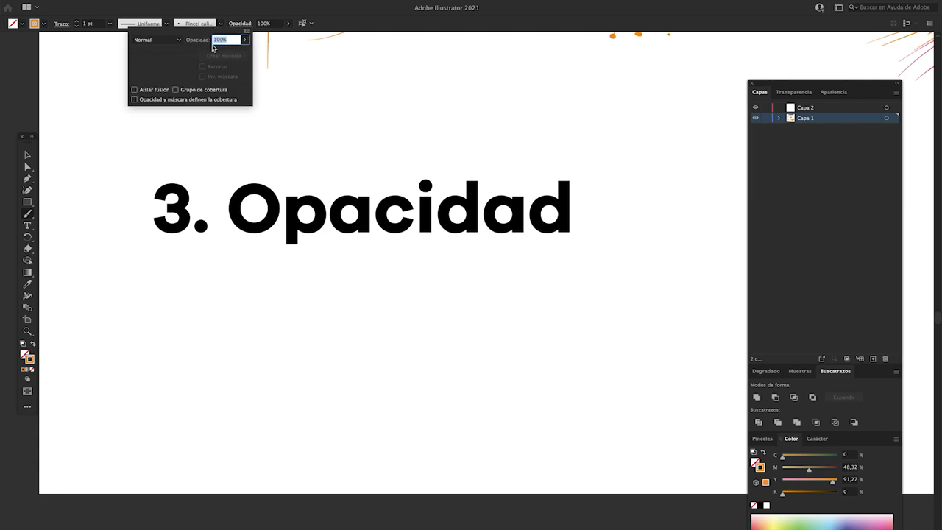
click(795, 92)
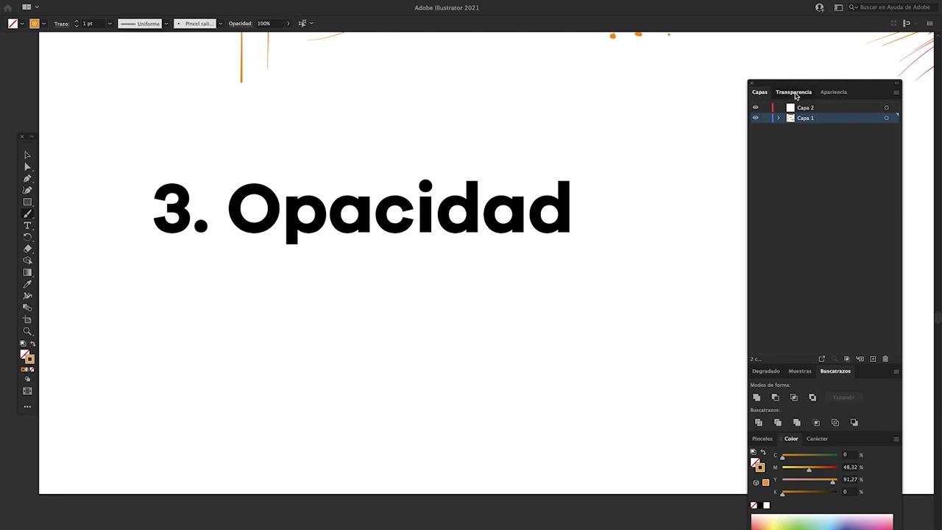
drag(864, 107, 834, 121)
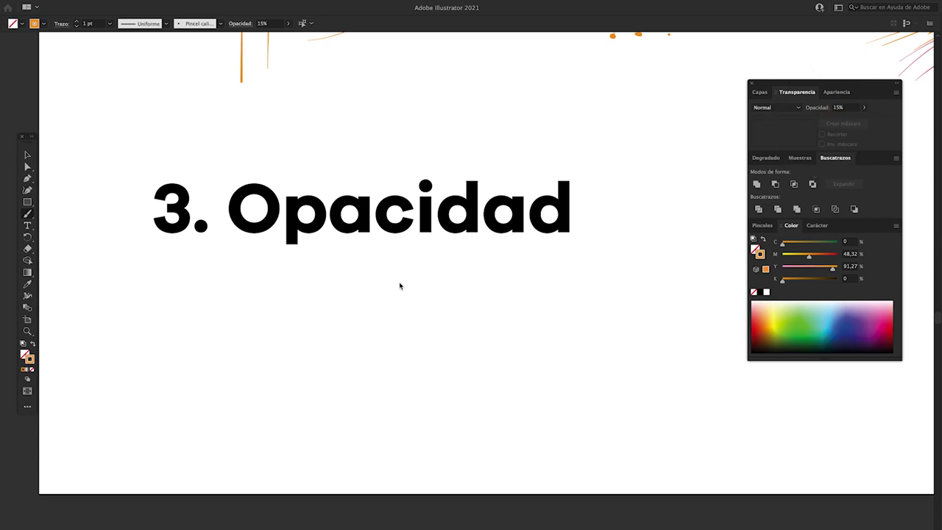
- Brush two vertical translucent orange strokes at 4 pt weight under "3. Opacidad"
drag(238, 278, 237, 450)
key(v)
click(236, 361)
click(97, 277)
key(b)
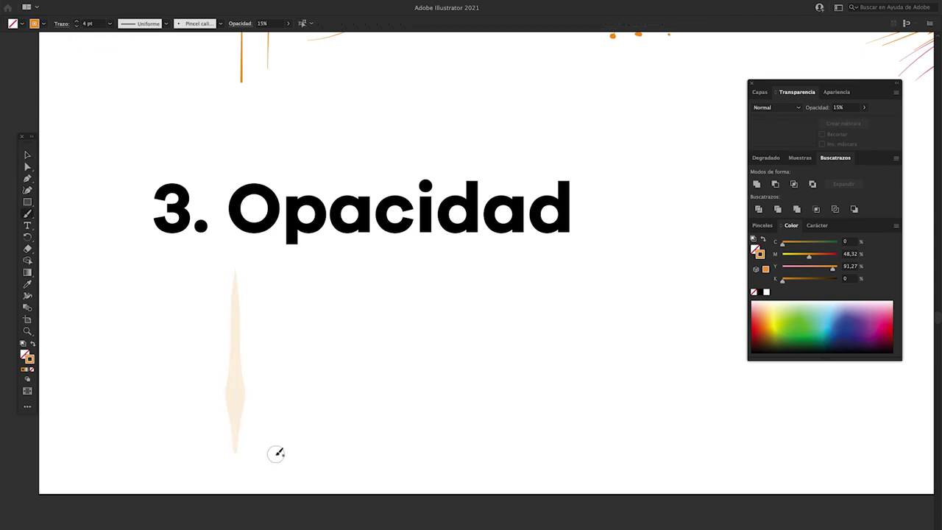
drag(287, 378, 285, 251)
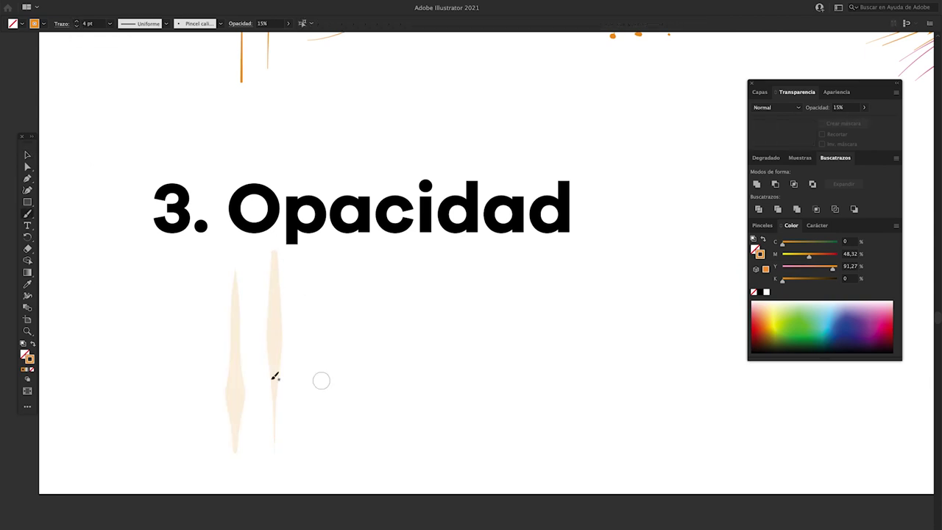
- Brush curved translucent hairs fanning out from both vertical strokes so that they overlap in the middle of each
mouse_move(201, 257)
mouse_down()
mouse_move(235, 362)
mouse_move(228, 432)
mouse_up()
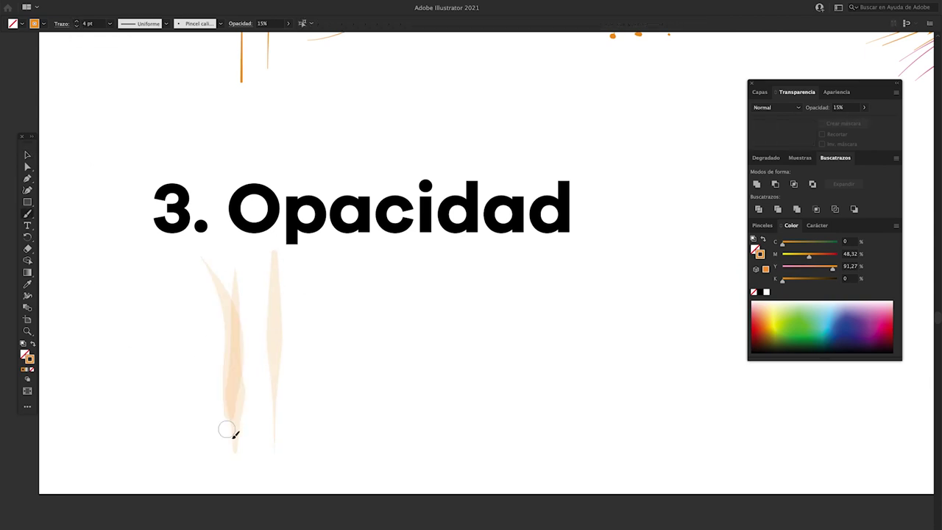
mouse_move(308, 427)
mouse_down()
mouse_move(275, 343)
mouse_move(273, 266)
mouse_up()
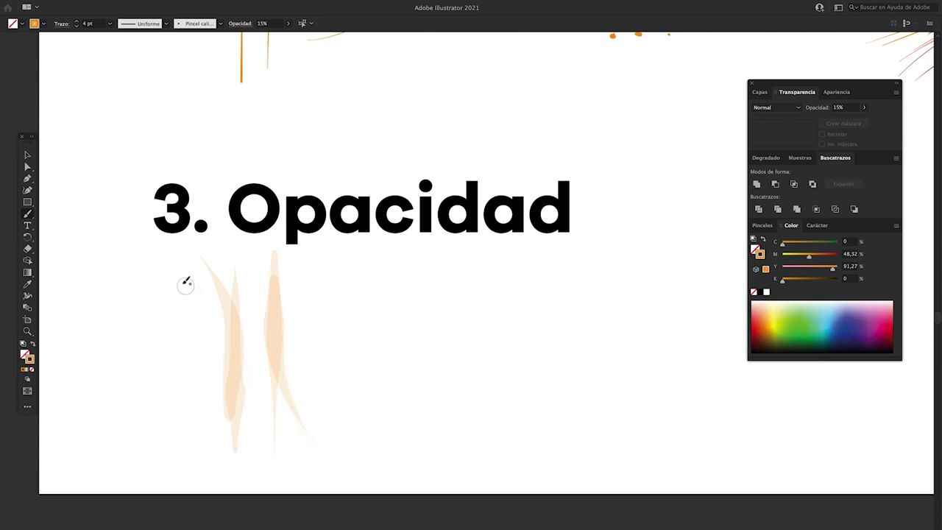
mouse_move(185, 284)
mouse_down()
mouse_move(243, 363)
mouse_move(213, 435)
mouse_up()
mouse_move(321, 265)
mouse_down()
mouse_move(273, 316)
mouse_move(280, 401)
mouse_up()
drag(175, 331, 243, 401)
mouse_move(309, 303)
mouse_down()
mouse_move(276, 336)
mouse_move(274, 379)
mouse_up()
mouse_move(223, 378)
mouse_down()
mouse_move(241, 353)
mouse_move(230, 407)
mouse_up()
drag(287, 333, 274, 378)
drag(278, 465, 274, 285)
mouse_move(321, 465)
mouse_down()
mouse_move(283, 373)
mouse_move(274, 315)
mouse_up()
drag(255, 456, 237, 361)
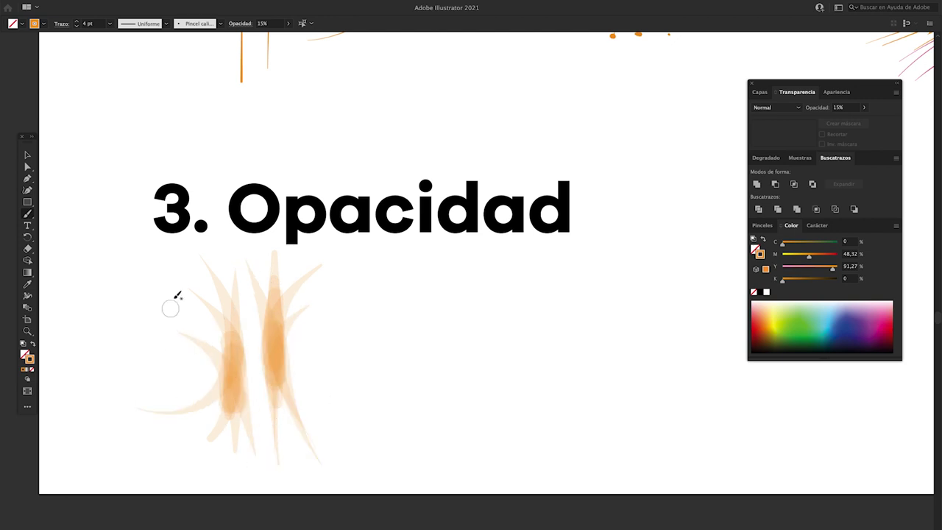
- Set the stroke colour's magenta to 91% and the opacity to 100%
click(832, 257)
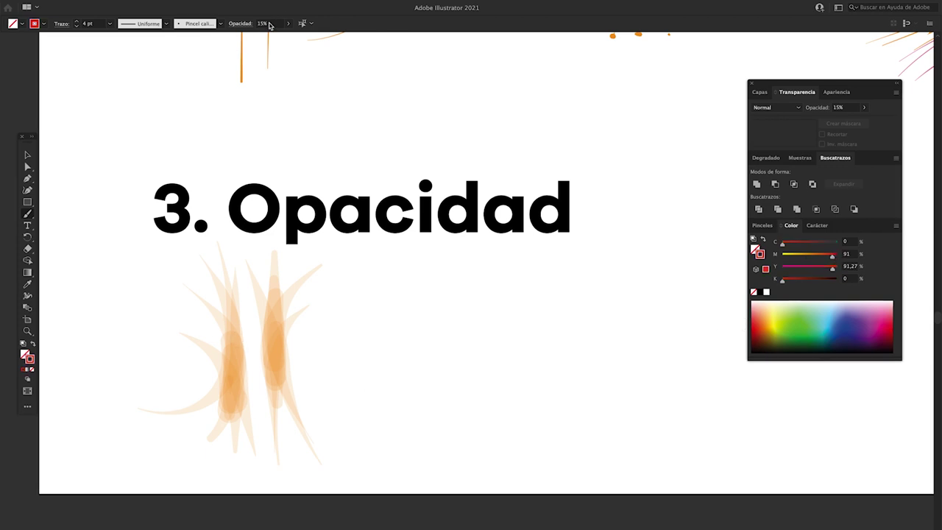
double_click(268, 24)
text(100)
key(Return)
- Circle the dense centres of both hair clusters in red and handwrite a circle, an arrow and "15%" beside them
mouse_move(245, 357)
mouse_down()
mouse_move(242, 331)
mouse_move(223, 388)
mouse_move(248, 356)
mouse_up()
mouse_move(288, 349)
mouse_down()
mouse_move(267, 373)
mouse_move(267, 327)
mouse_move(289, 352)
mouse_up()
mouse_move(313, 265)
mouse_down()
mouse_move(324, 255)
mouse_move(384, 262)
mouse_move(375, 268)
mouse_move(404, 251)
mouse_move(403, 268)
mouse_move(430, 259)
mouse_move(414, 267)
mouse_up()
key(super+z)
mouse_move(418, 250)
mouse_down()
mouse_move(435, 245)
mouse_move(437, 263)
mouse_up()
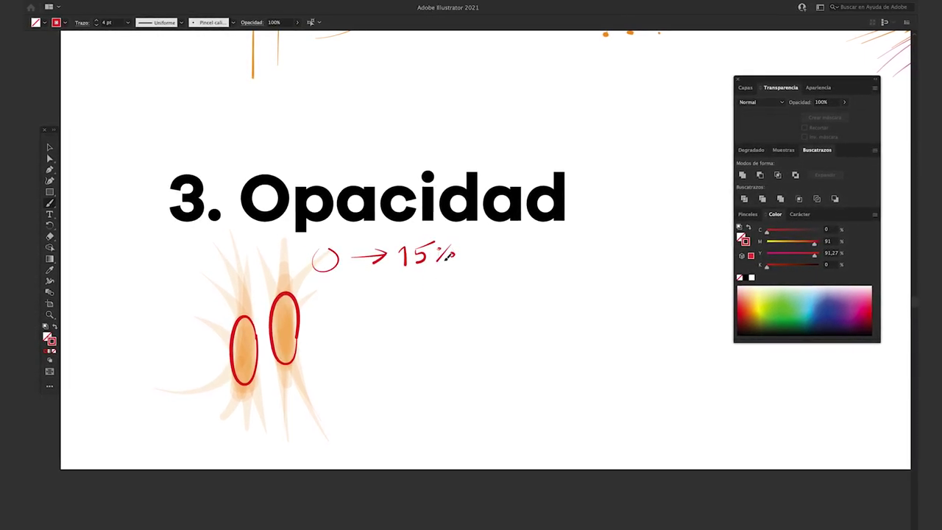
- Handwrite a red arrow and "15 x 4 = 60%" beside the circled hair clusters, nudging the "0%" closer to the 6
mouse_move(318, 329)
mouse_down()
mouse_move(390, 334)
mouse_move(403, 308)
mouse_move(420, 322)
mouse_up()
drag(420, 312, 412, 322)
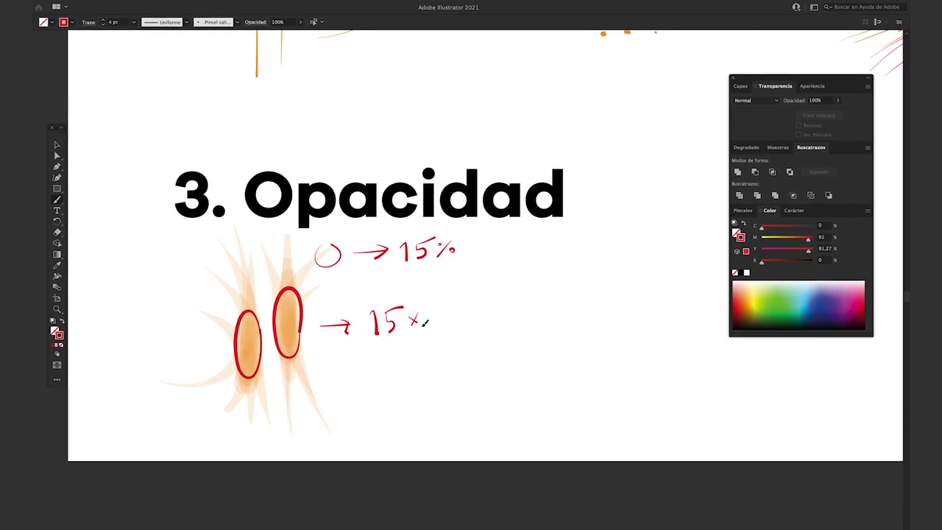
mouse_move(442, 294)
mouse_down()
mouse_move(447, 324)
mouse_move(480, 309)
mouse_up()
drag(467, 317, 480, 316)
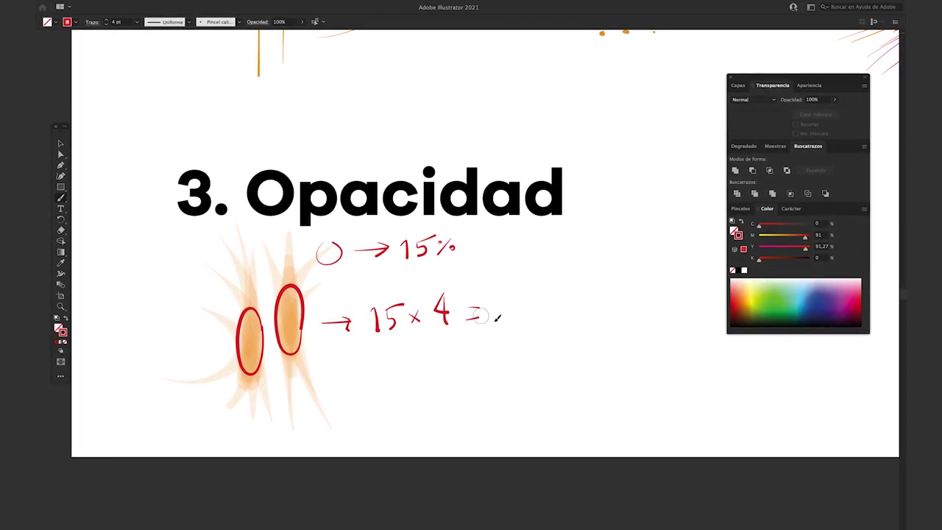
mouse_move(526, 286)
mouse_down()
mouse_move(511, 313)
mouse_move(545, 289)
mouse_move(558, 309)
mouse_move(564, 288)
mouse_move(579, 297)
mouse_move(532, 335)
mouse_up()
click(538, 313)
click(576, 298)
key(v)
key(shift+Left)
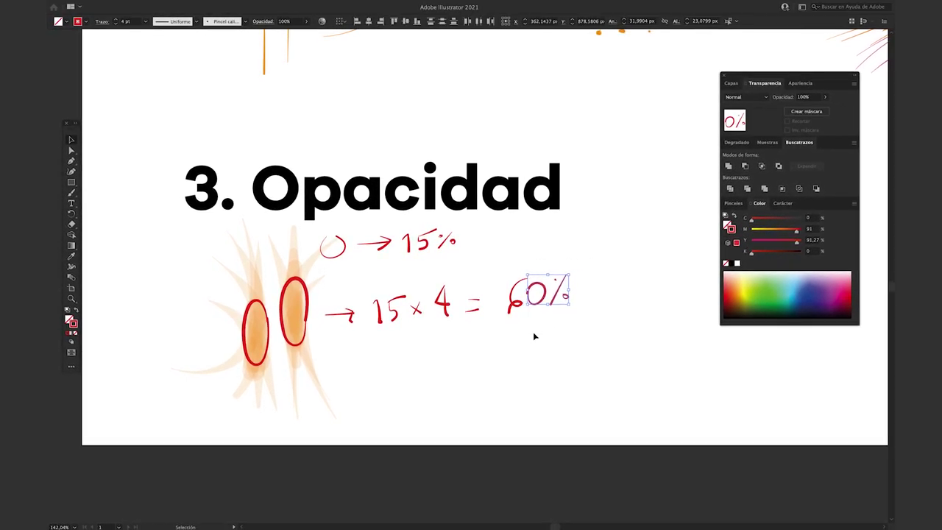
- Place a copy of the orange fur shape with its hairs from "2. Trazos" beside the notes under "3. Opacidad"
click(531, 353)
key(super+0)
click(530, 335)
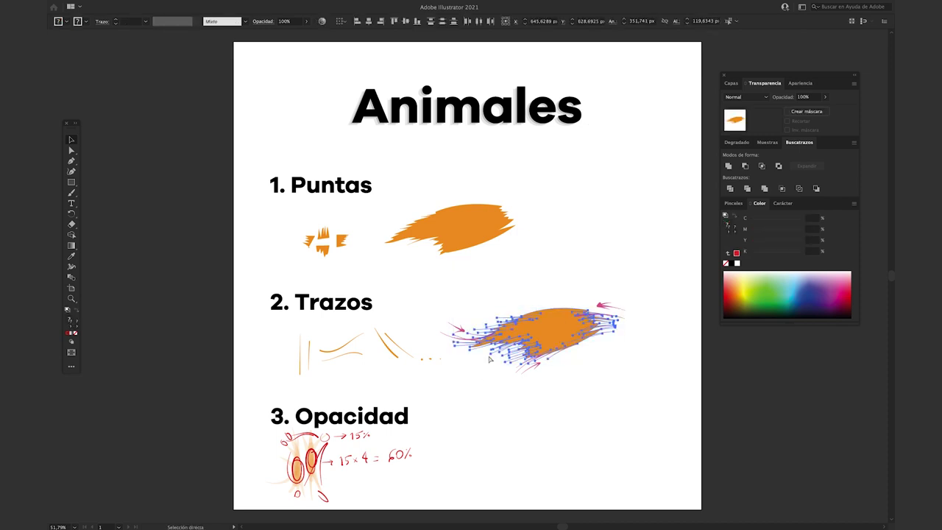
drag(524, 337, 523, 445)
click(570, 403)
- Select the orange hair strokes, including those on the copied fur shape, and set their opacity to 15%
super+drag(465, 477, 546, 492)
mouse_move(433, 481)
mouse_down()
mouse_move(496, 475)
mouse_move(485, 472)
mouse_up()
click(617, 454)
click(255, 110)
drag(306, 21, 280, 34)
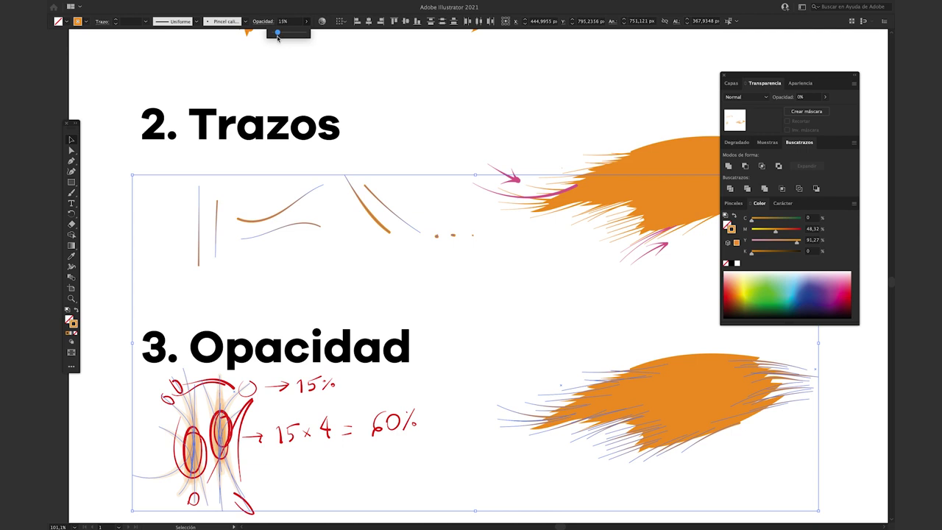
drag(579, 315, 620, 345)
drag(640, 352, 389, 242)
- Brush long 1 pt translucent orange hairs at the right end of the copied fur shape
super+drag(449, 288, 463, 282)
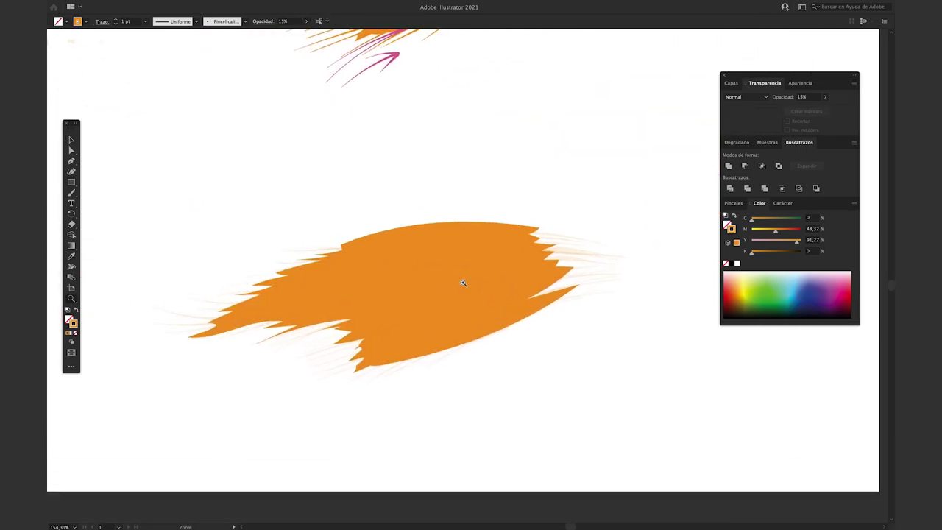
key(b)
drag(657, 283, 501, 310)
drag(642, 256, 522, 271)
- Set the stroke weight to 2 pt and brush more translucent hairs along both ends and the underside of the fur shape
click(116, 20)
drag(138, 361, 324, 313)
drag(261, 377, 362, 346)
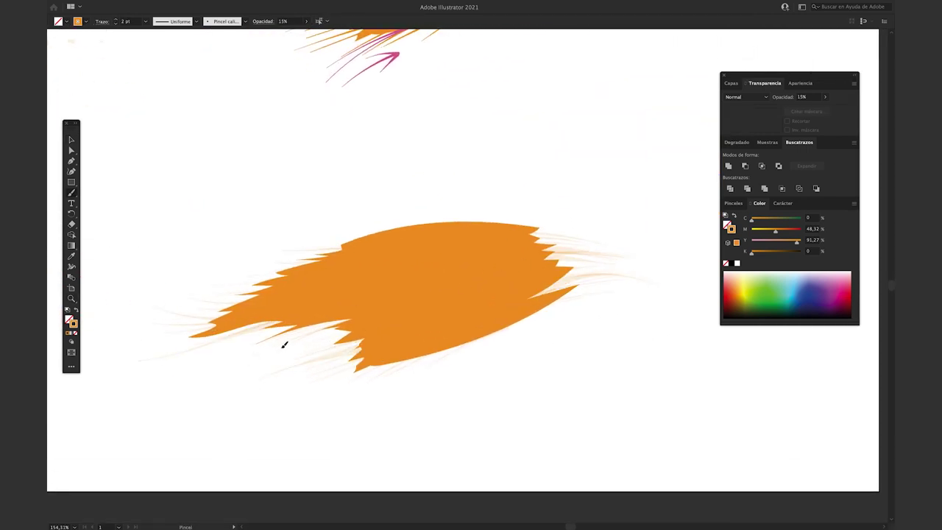
drag(625, 259, 551, 270)
drag(635, 293, 549, 304)
mouse_move(298, 388)
mouse_down()
mouse_move(363, 359)
mouse_move(361, 351)
mouse_up()
drag(120, 297, 228, 318)
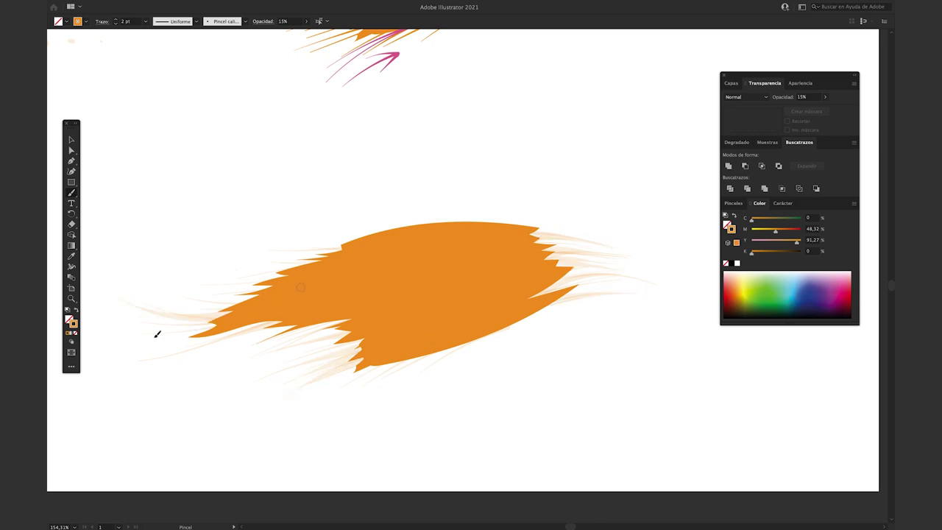
drag(187, 296, 272, 287)
drag(197, 303, 326, 275)
drag(261, 265, 341, 250)
drag(177, 271, 283, 274)
drag(203, 345, 278, 322)
drag(221, 359, 339, 324)
drag(651, 270, 545, 259)
drag(610, 252, 537, 241)
- Brush many overlapping 15% opacity hairs over the spiky tips on the fur shape's lower-left edge
scroll(351, 356, up, 8)
drag(186, 371, 403, 291)
drag(140, 382, 406, 290)
mouse_move(281, 340)
mouse_down()
mouse_move(398, 301)
mouse_move(379, 306)
mouse_move(398, 319)
mouse_up()
drag(271, 345, 398, 321)
drag(191, 266, 362, 228)
mouse_move(268, 258)
mouse_down()
mouse_move(321, 230)
mouse_move(352, 227)
mouse_up()
drag(220, 306, 361, 267)
drag(214, 321, 364, 268)
drag(175, 319, 294, 279)
drag(238, 302, 348, 268)
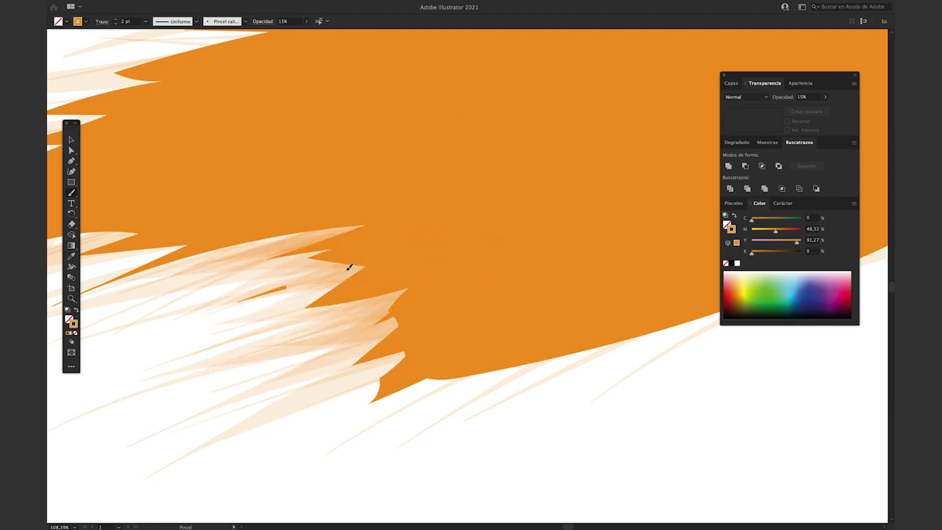
drag(250, 251, 443, 218)
drag(199, 261, 384, 221)
drag(201, 340, 342, 294)
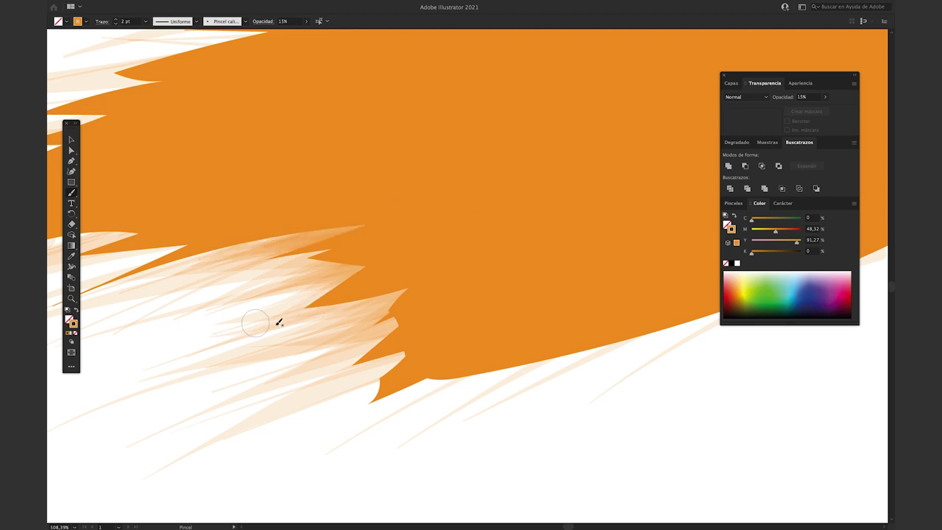
drag(277, 321, 354, 308)
drag(256, 449, 401, 356)
mouse_move(273, 399)
mouse_down()
mouse_move(383, 340)
mouse_move(397, 318)
mouse_up()
drag(266, 449, 429, 380)
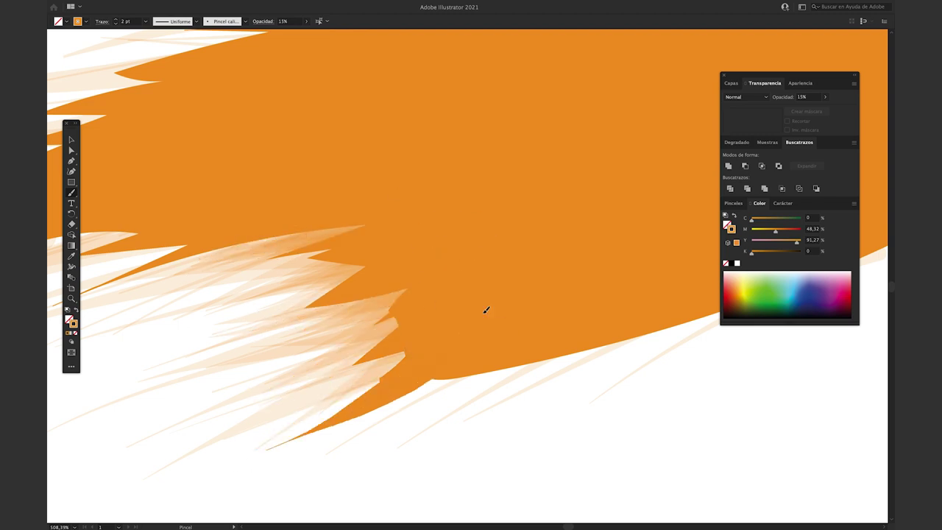
drag(245, 460, 364, 372)
- Set the brush opacity to 35% and layer denser hairs over the lower-left tips, blending them into the fur shape
key(v)
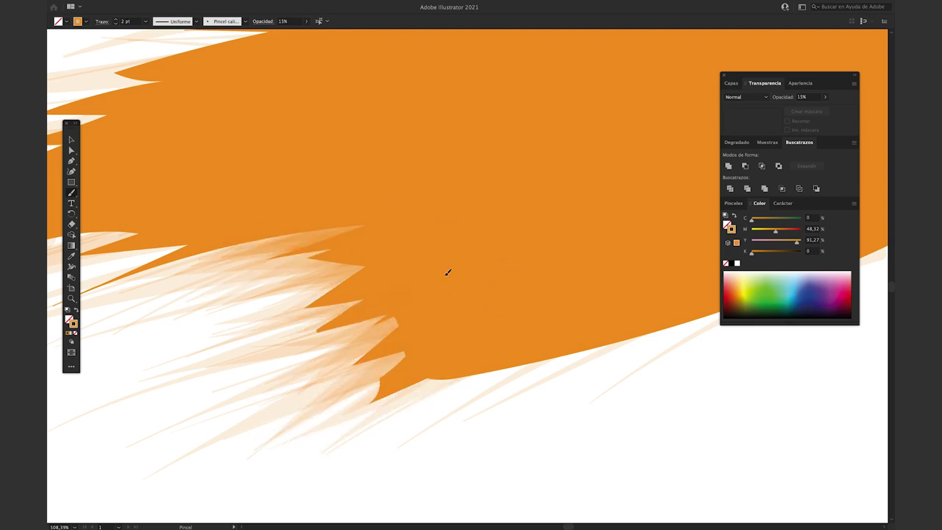
scroll(489, 247, down, 5)
scroll(489, 248, up, 6)
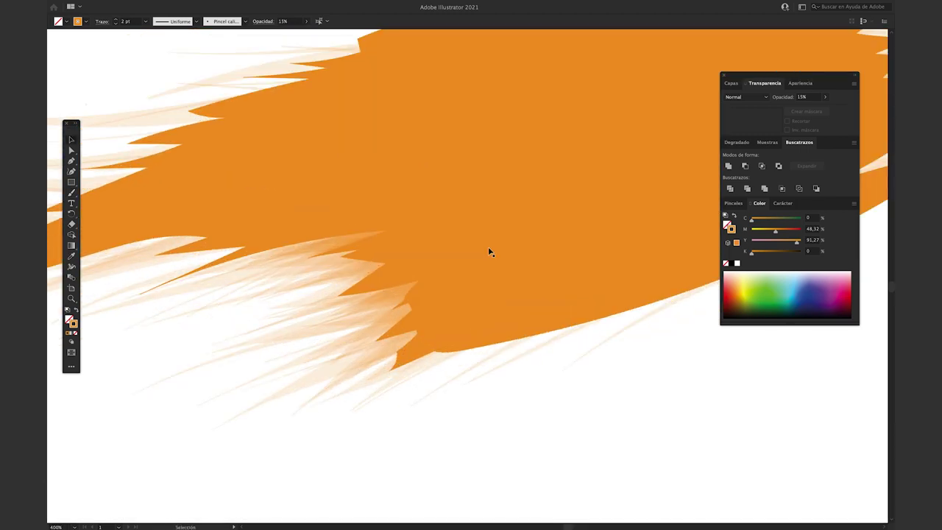
key(b)
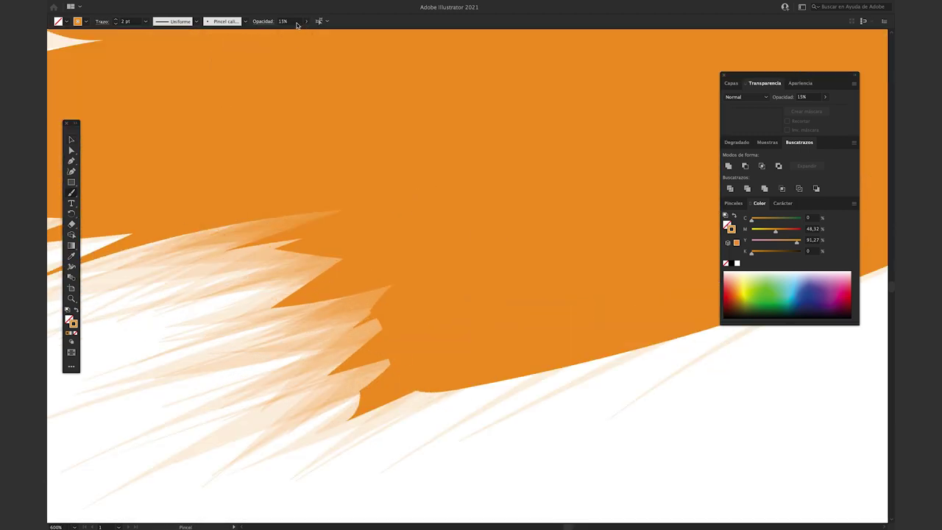
text(35)
key(Return)
drag(212, 360, 473, 240)
drag(287, 333, 450, 252)
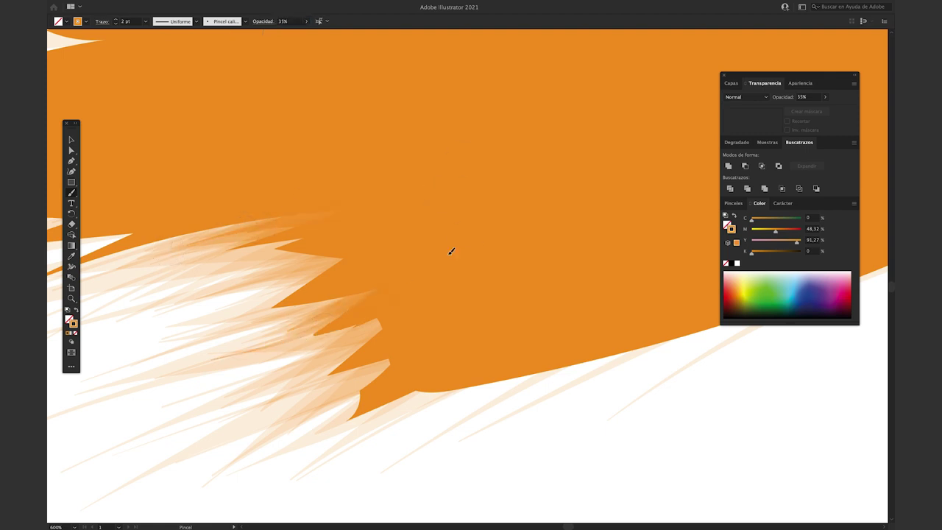
drag(310, 353, 434, 273)
drag(219, 323, 385, 244)
drag(168, 333, 412, 276)
drag(217, 426, 368, 243)
mouse_move(95, 292)
mouse_down()
mouse_move(375, 212)
mouse_move(414, 228)
mouse_up()
mouse_move(133, 300)
mouse_down()
mouse_move(322, 259)
mouse_move(424, 258)
mouse_up()
drag(209, 266, 369, 216)
mouse_move(193, 341)
mouse_down()
mouse_move(223, 318)
mouse_move(367, 254)
mouse_up()
drag(170, 351, 370, 248)
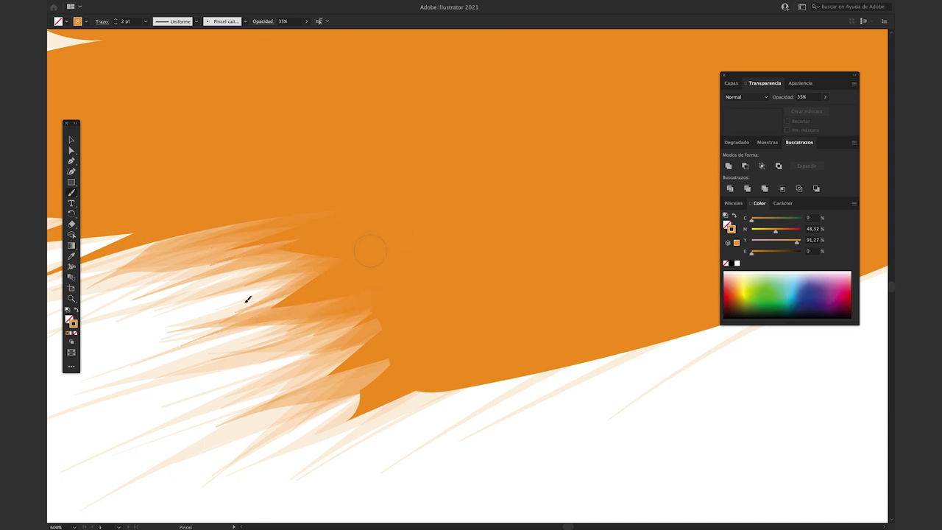
- Layer more 35% opacity orange hairs over the lower-left tips to blend them into the fur shape's body
mouse_move(151, 276)
mouse_down()
mouse_move(375, 221)
mouse_move(374, 235)
mouse_up()
drag(178, 351, 370, 294)
drag(270, 389, 365, 337)
drag(281, 405, 372, 351)
drag(286, 445, 483, 312)
drag(281, 376, 449, 242)
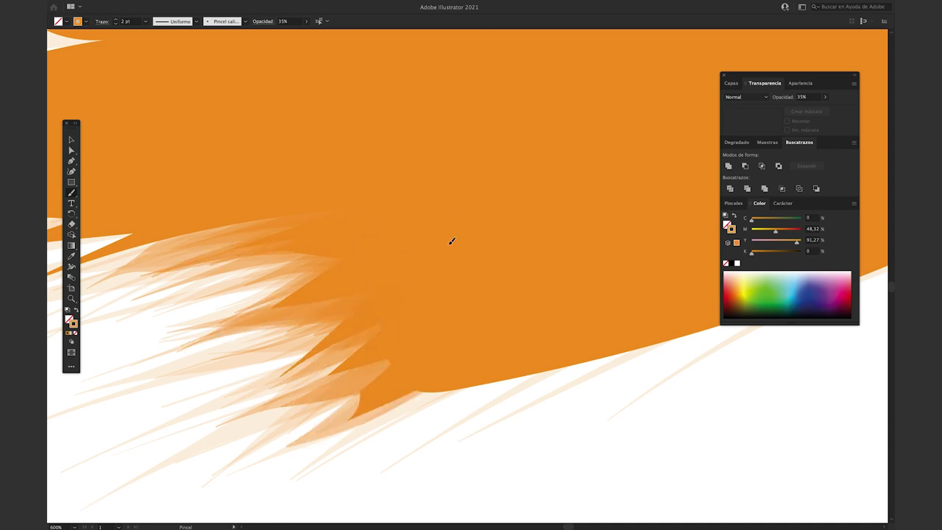
drag(107, 265, 346, 212)
drag(356, 343, 247, 386)
key(ctrl+z)
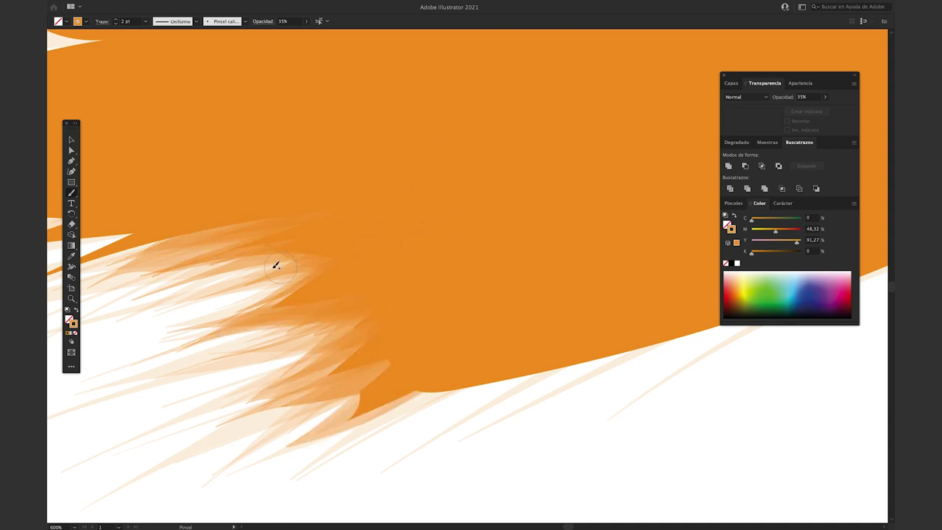
drag(318, 350, 444, 236)
- Set the stroke's magenta to 90% and brush small red plus signs between the three fur samples
key(v)
key(super+minus)
key(super+minus)
key(super+minus)
key(super+minus)
drag(442, 285, 393, 302)
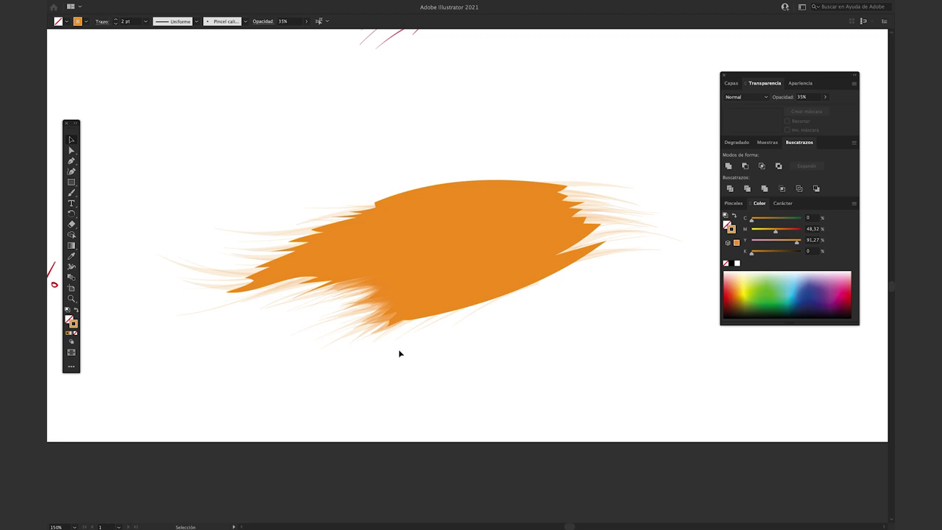
key(ctrl+0)
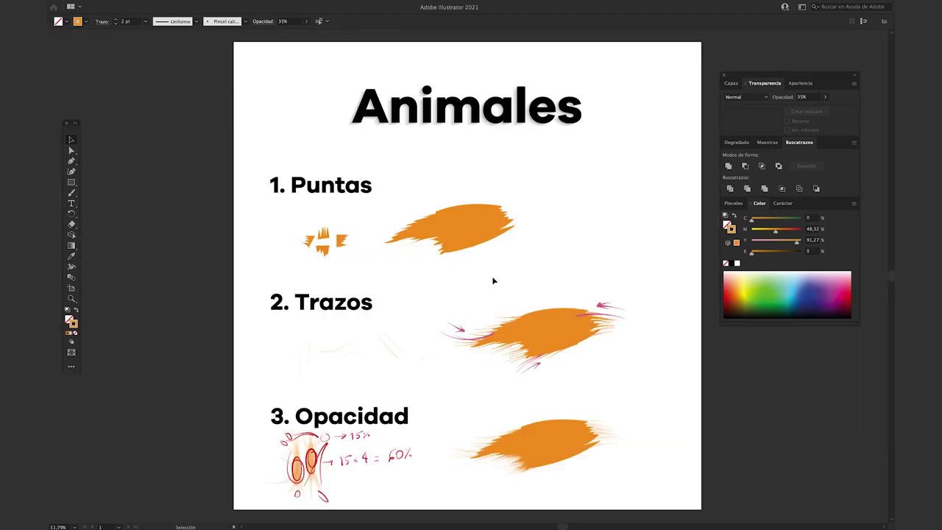
click(794, 230)
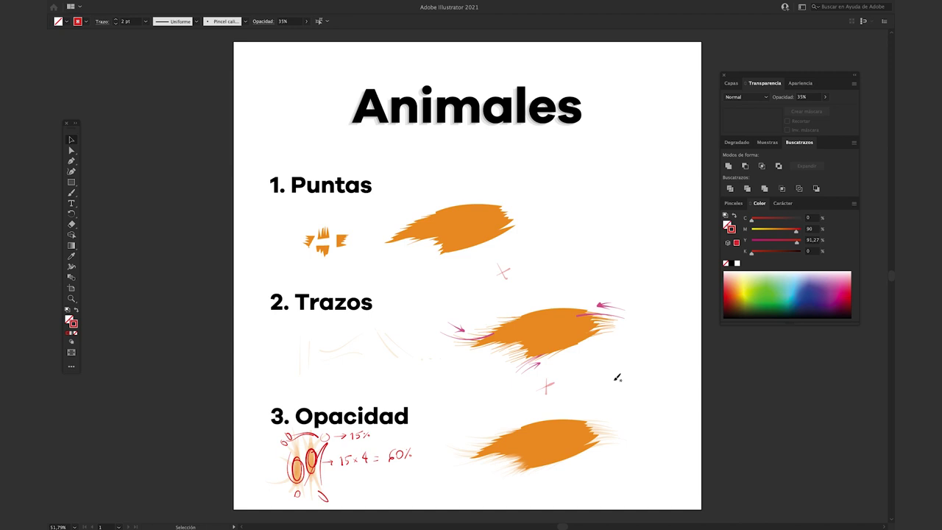
- Hide the artboard edges and brush a long red vertical divider beside the three fur samples
key(super+shift+h)
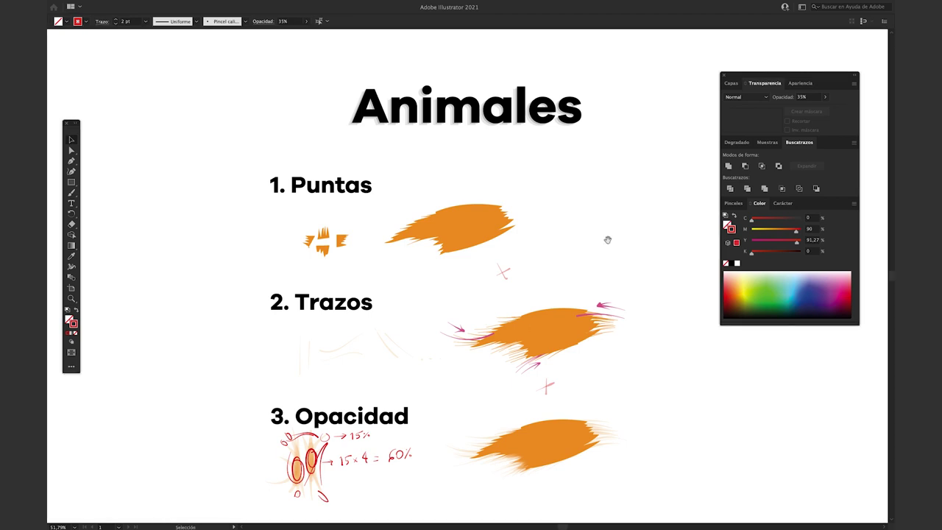
drag(611, 240, 476, 237)
key(b)
drag(510, 489, 508, 246)
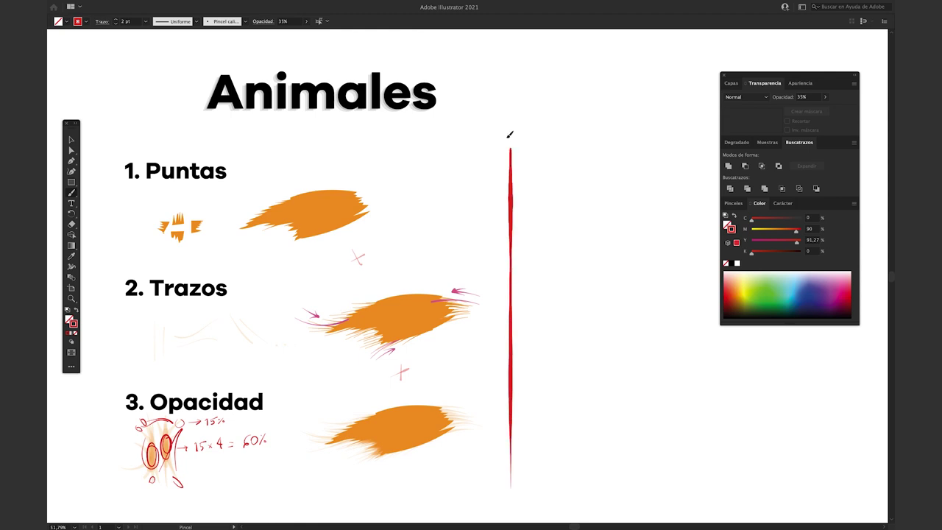
drag(510, 135, 511, 122)
key(v)
- Draw a straight horizontal Pen path about 288 px long in the empty area beyond the divider
key(Tab)
drag(575, 283, 545, 290)
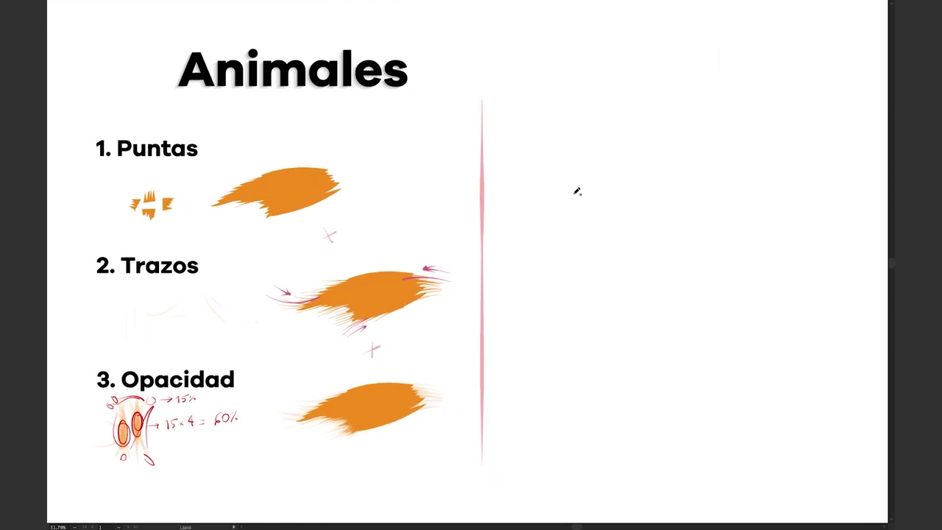
drag(544, 217, 420, 232)
scroll(454, 175, up, 2)
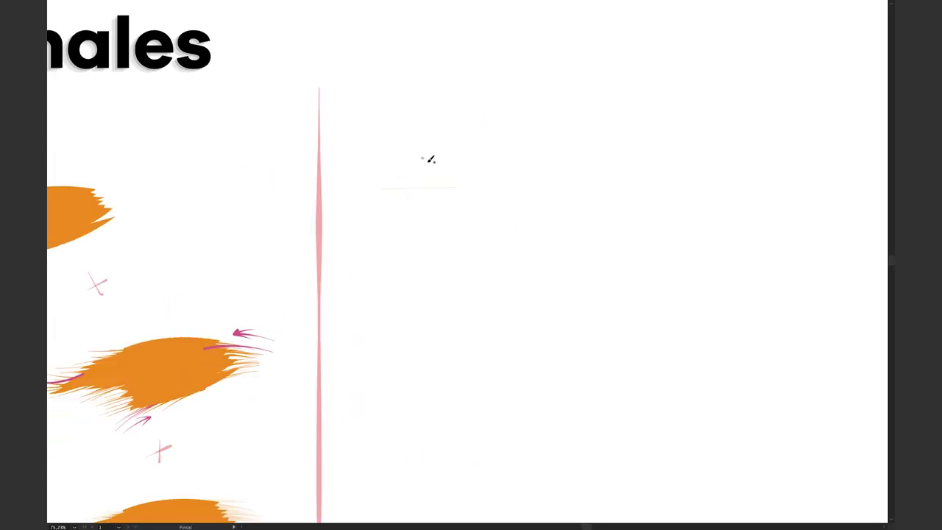
key(p)
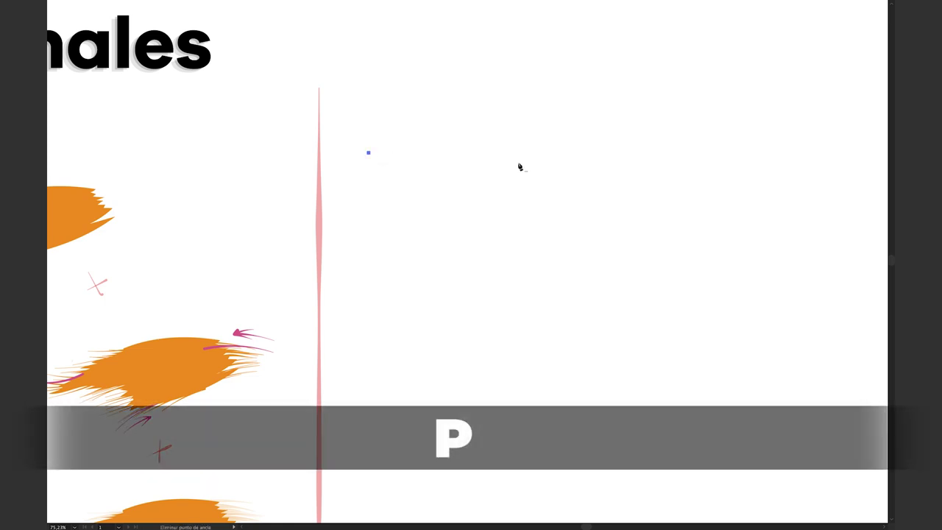
shift+click(566, 157)
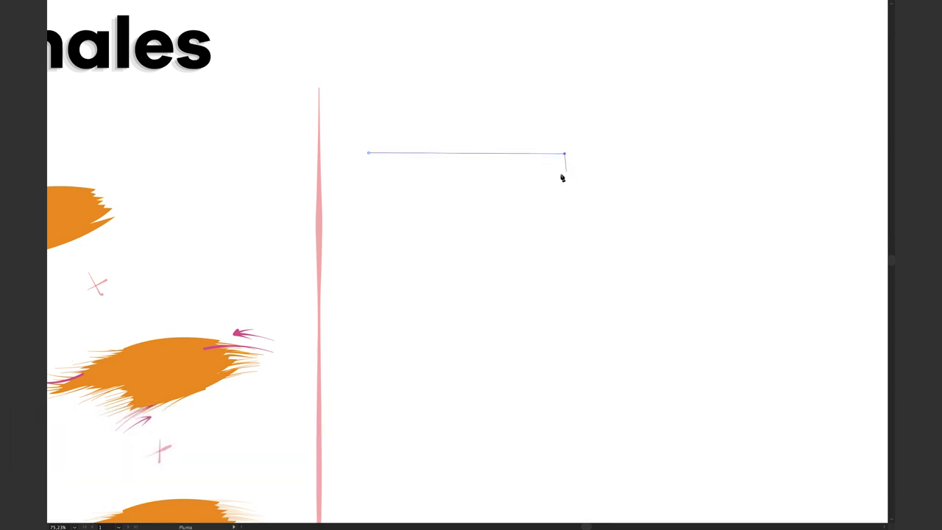
- Remove the new line's fill and give it a black stroke
key(Tab)
key(v)
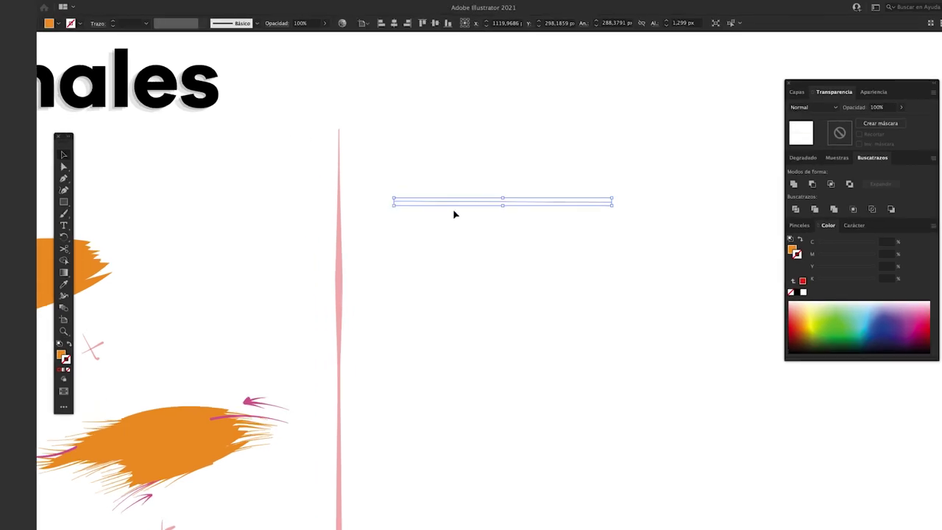
click(57, 22)
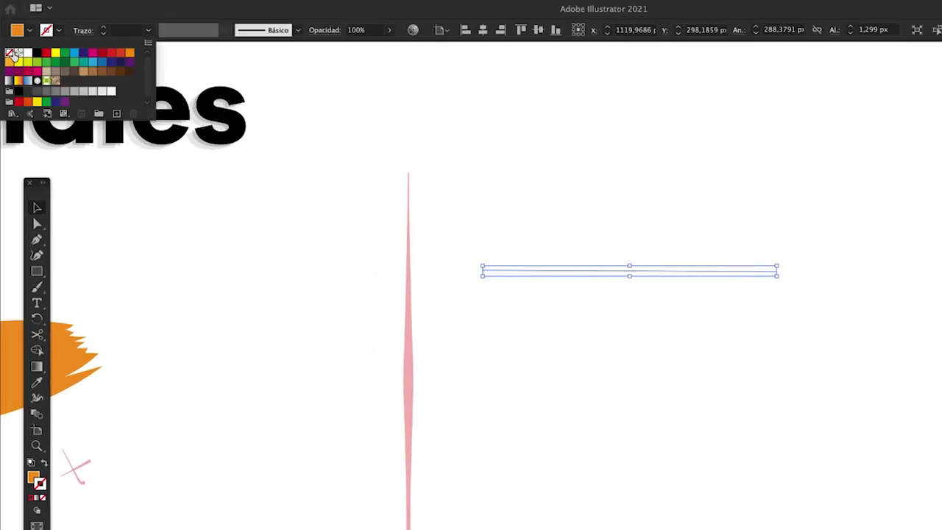
click(13, 55)
click(58, 30)
click(36, 53)
- Apply the Perfil de anchura 1 width profile to the black line so both ends taper
click(297, 30)
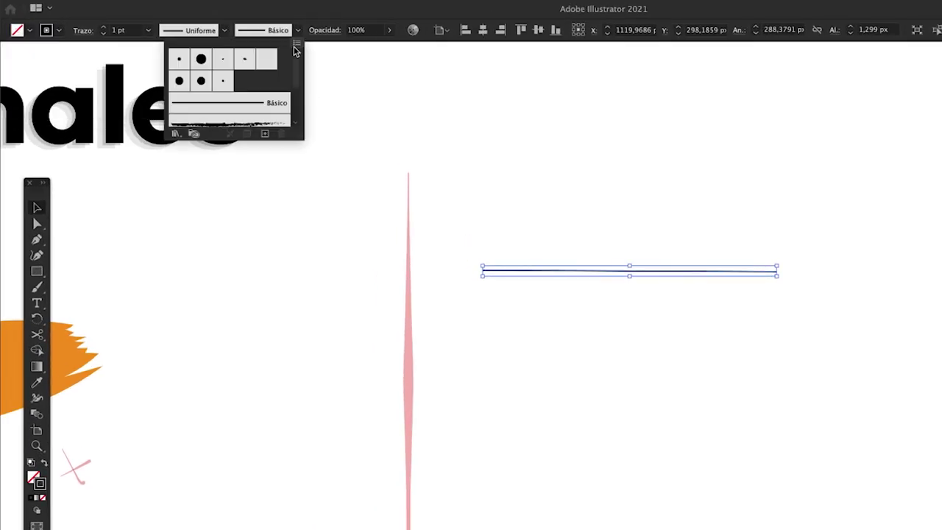
click(240, 36)
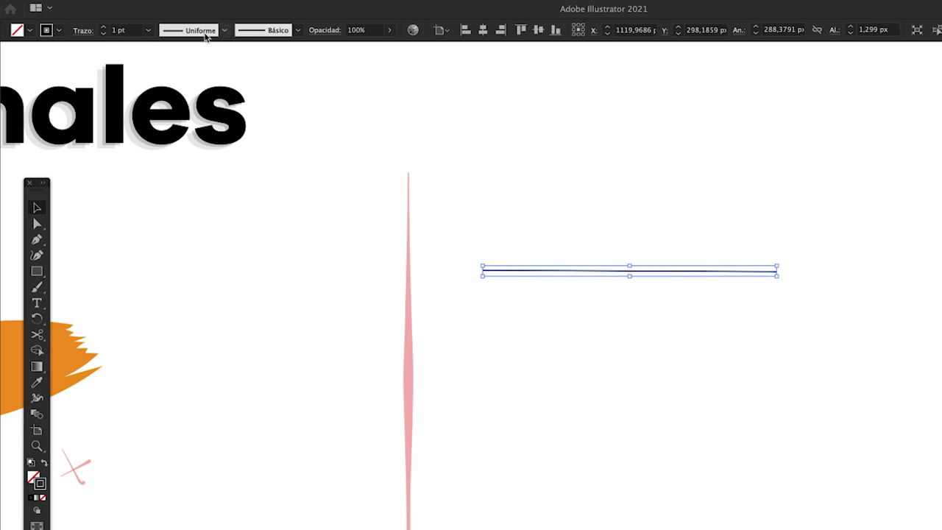
click(206, 35)
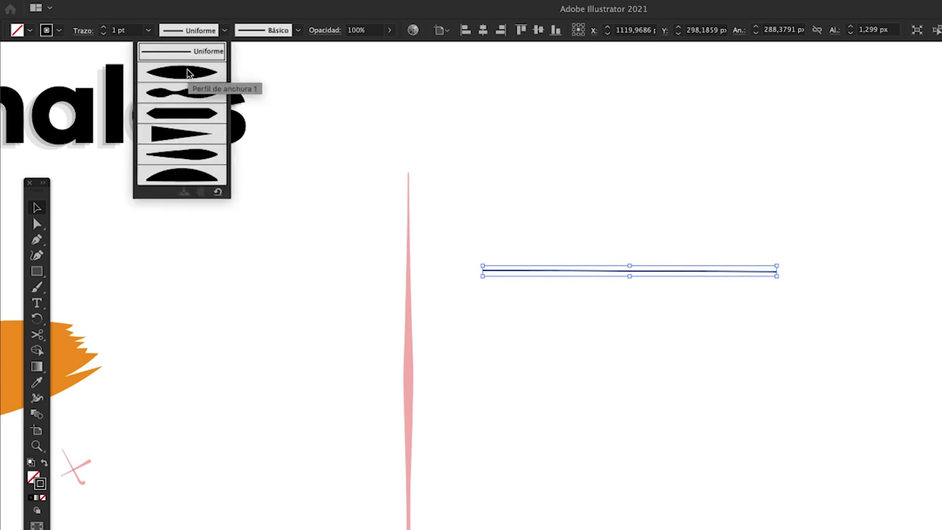
click(184, 75)
click(789, 220)
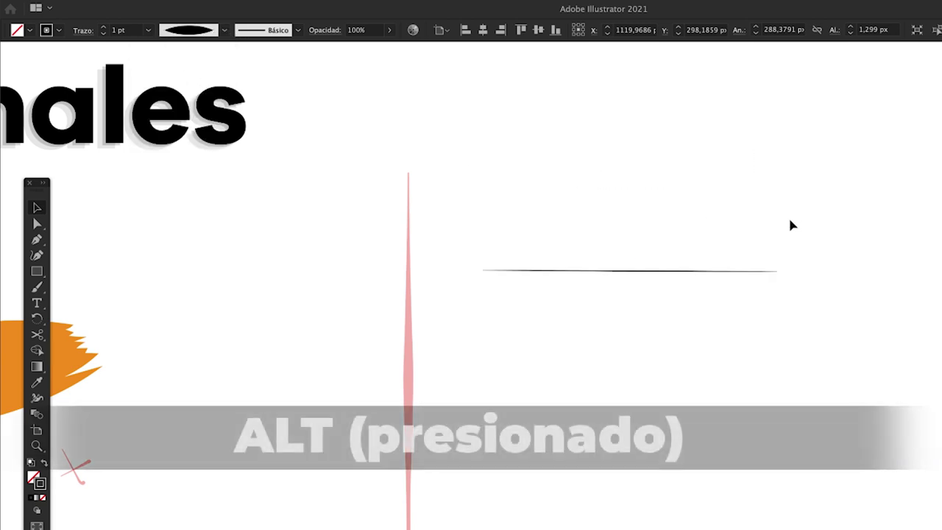
- Duplicate the tapered line just beneath the original and shorten the copy evenly at both ends
scroll(791, 229, up, 2)
scroll(607, 293, up, 1)
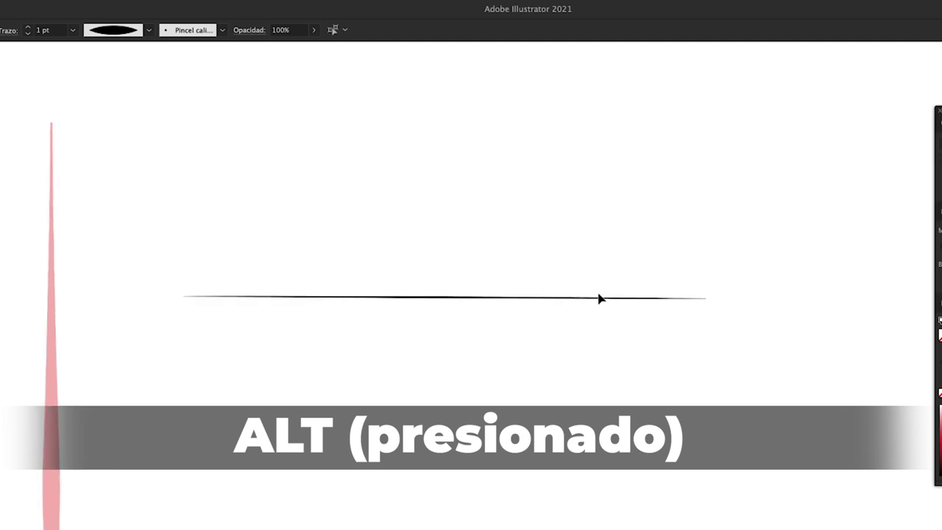
drag(460, 309, 460, 313)
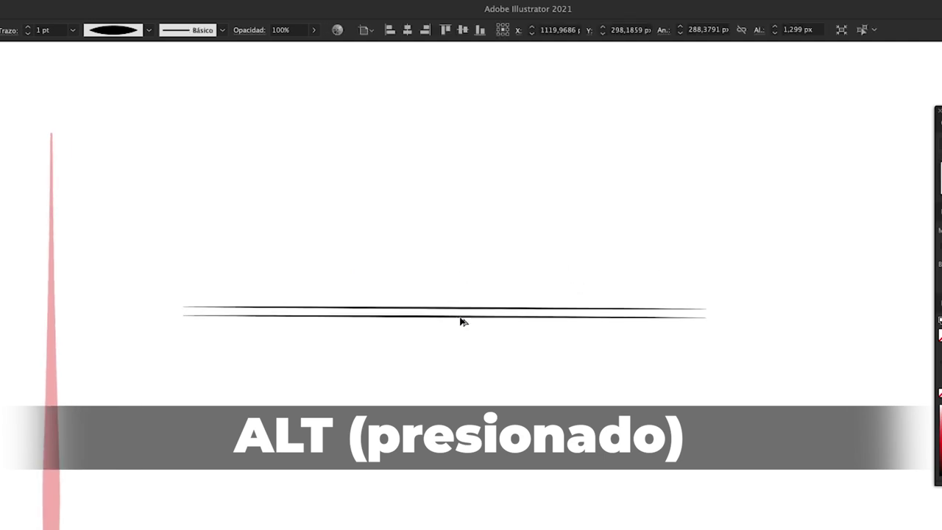
drag(709, 315, 679, 322)
click(671, 401)
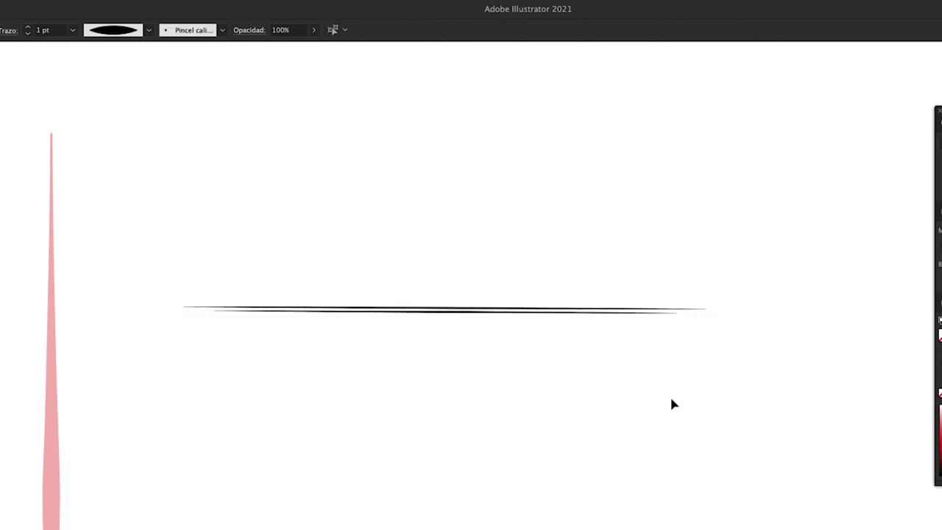
- Switch the screen mode to reveal the main menus and display the Pinceles brush library
key(f)
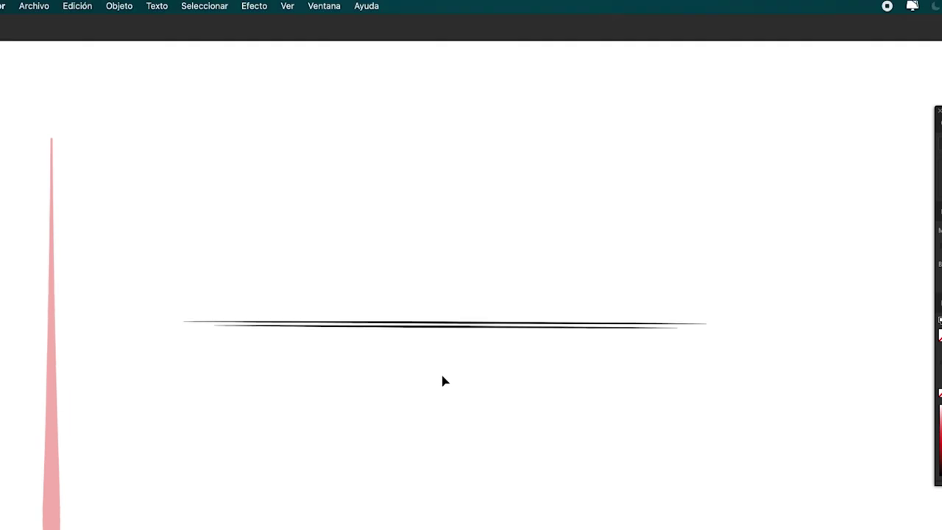
key(f)
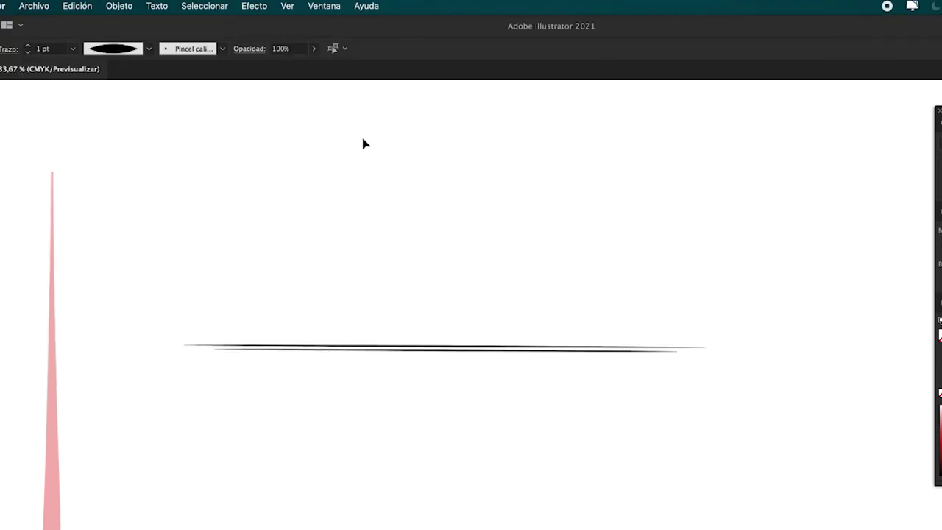
click(324, 6)
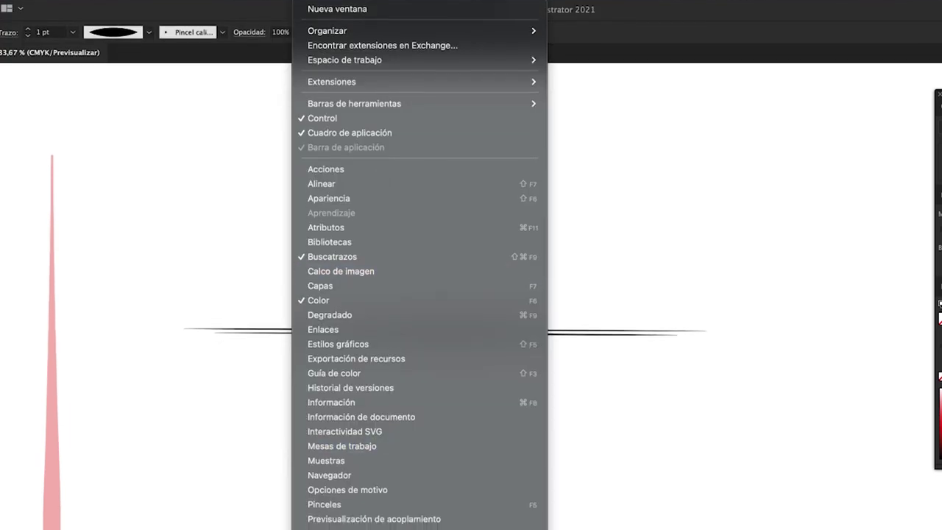
click(334, 455)
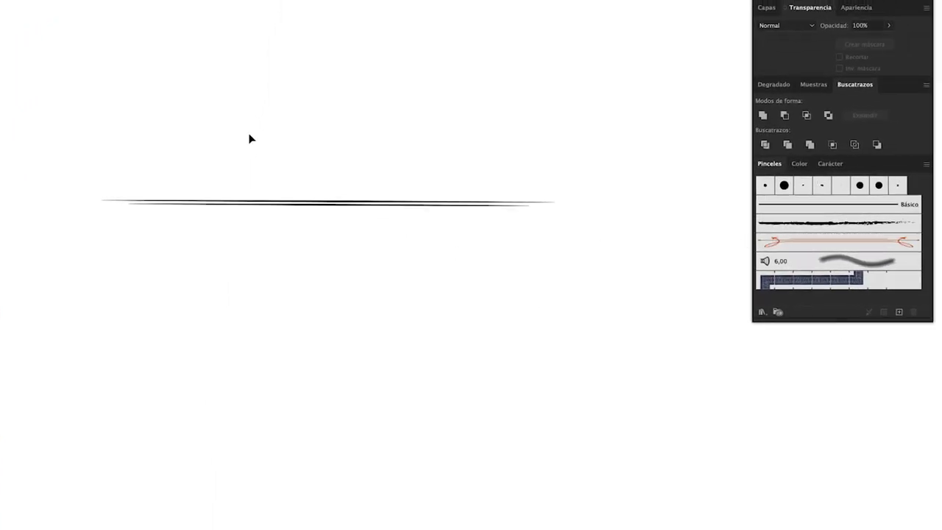
- Create an art brush named Puntas 1 from the longer tapered line, with the Matices colorization method
mouse_move(249, 134)
mouse_down()
mouse_move(337, 240)
mouse_move(312, 210)
mouse_move(515, 213)
mouse_move(883, 265)
mouse_move(879, 241)
mouse_up()
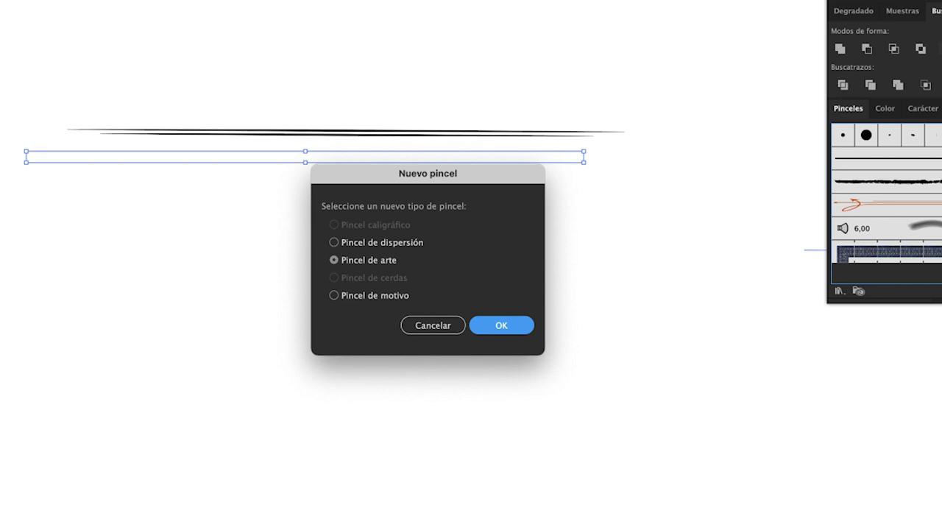
key(Return)
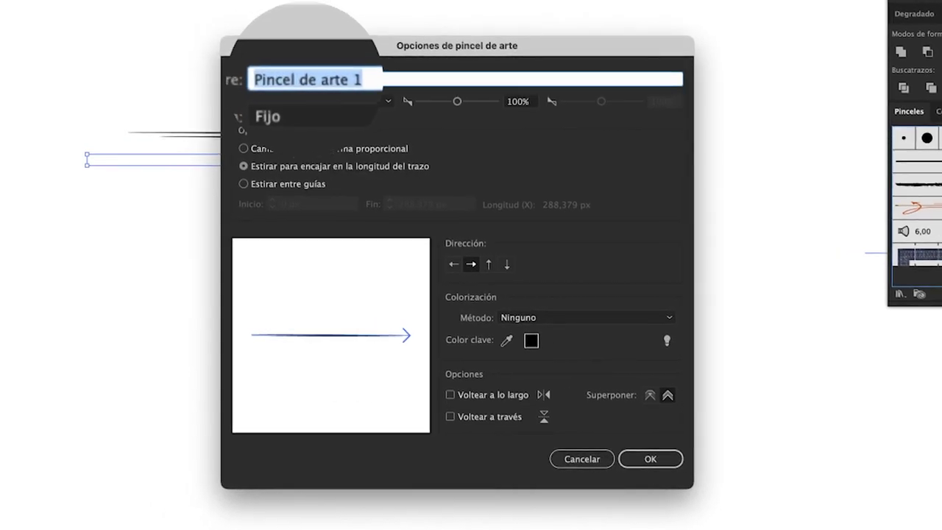
text(Puntas)
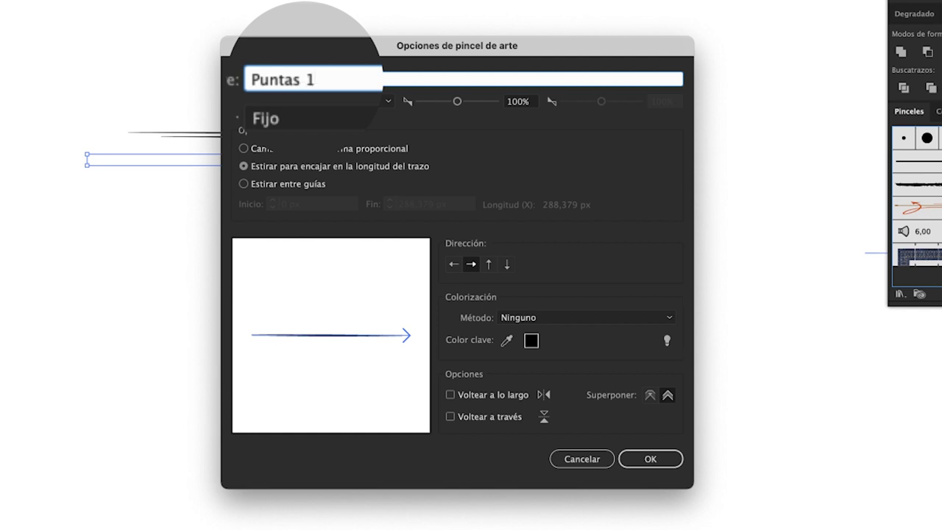
click(511, 318)
click(520, 317)
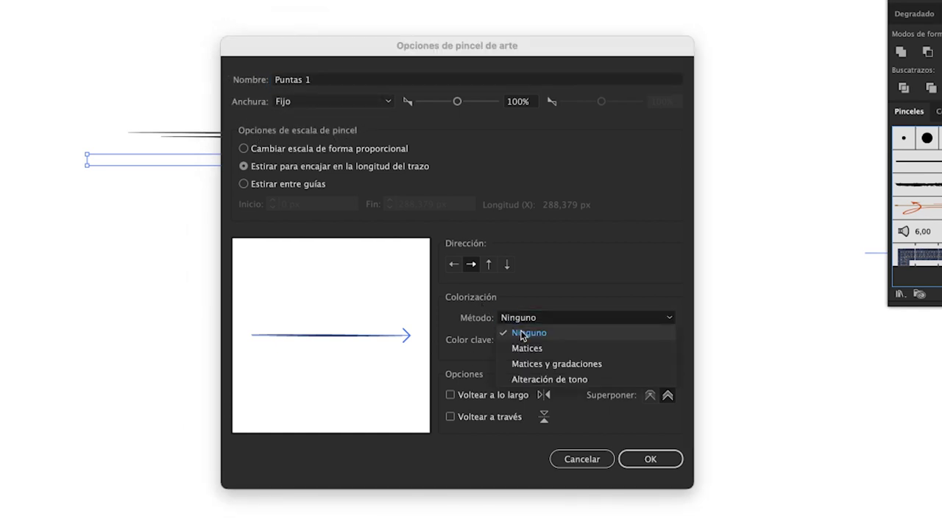
click(551, 351)
click(652, 459)
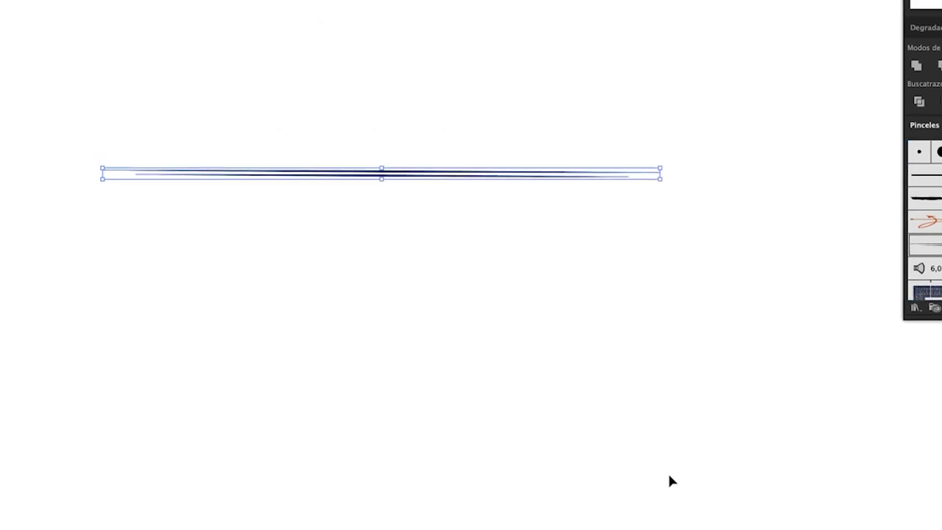
- Duplicate the longer tapered line beneath the pair as a third hair and bring it close to the others
click(590, 409)
click(746, 260)
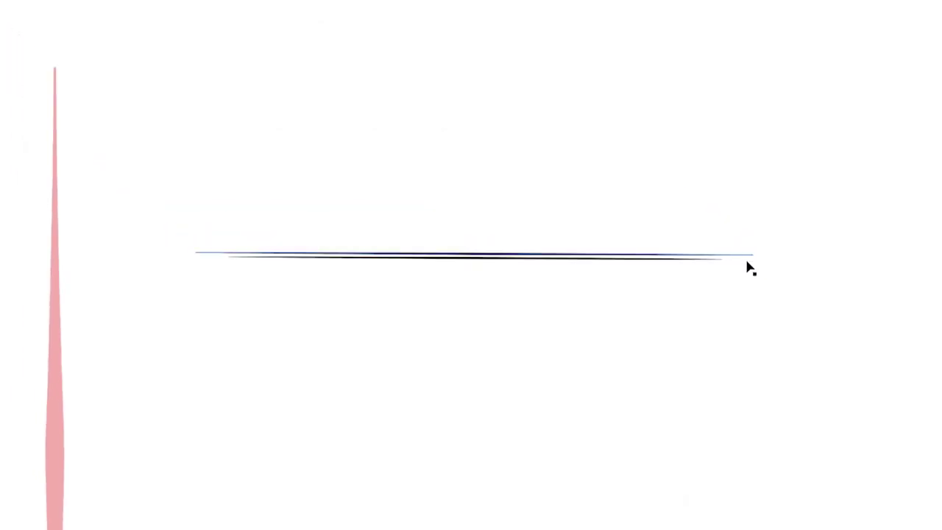
drag(746, 260, 752, 270)
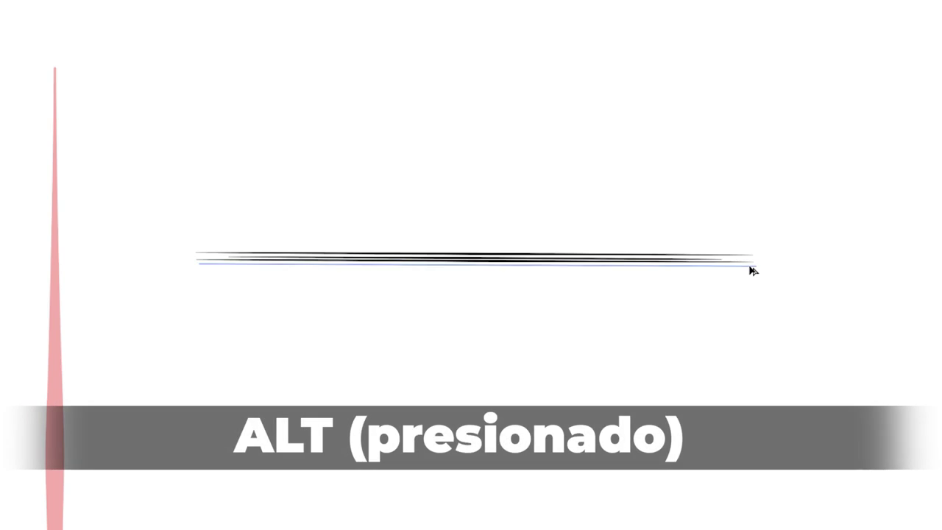
drag(751, 269, 770, 273)
click(704, 278)
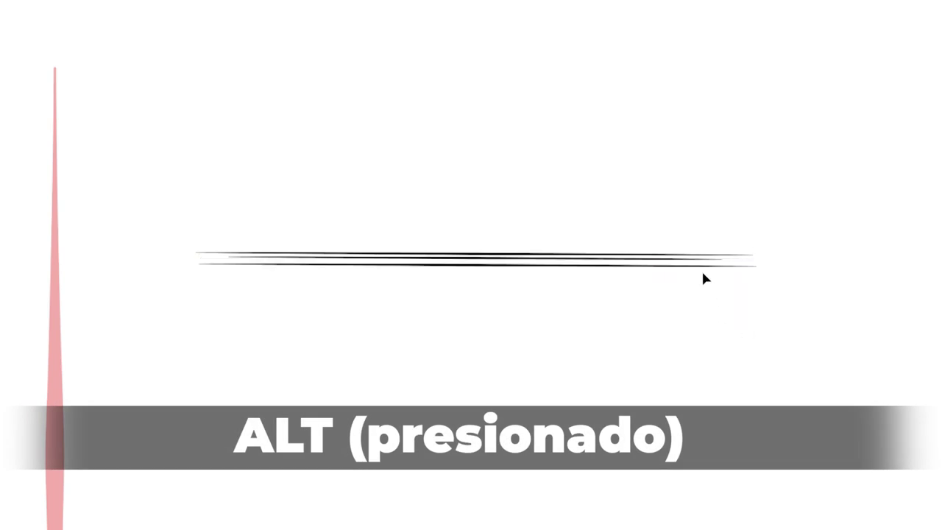
click(706, 265)
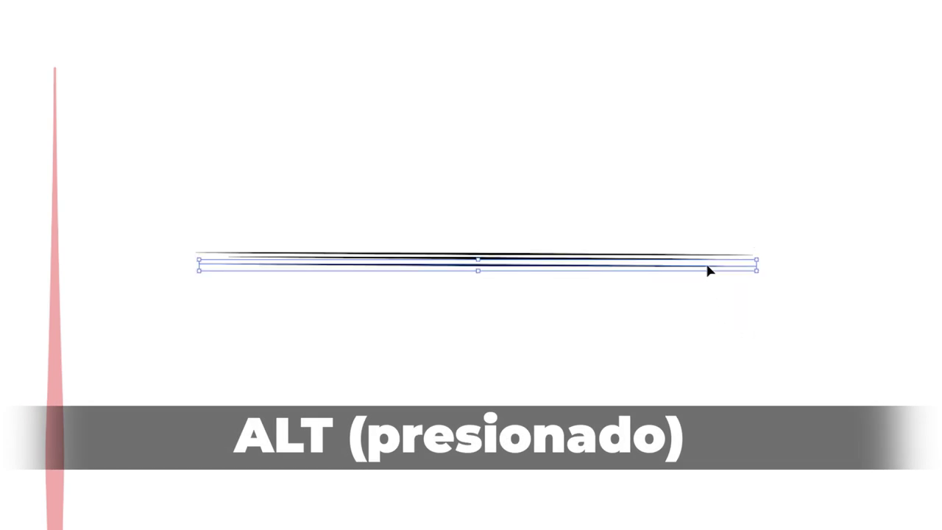
click(724, 342)
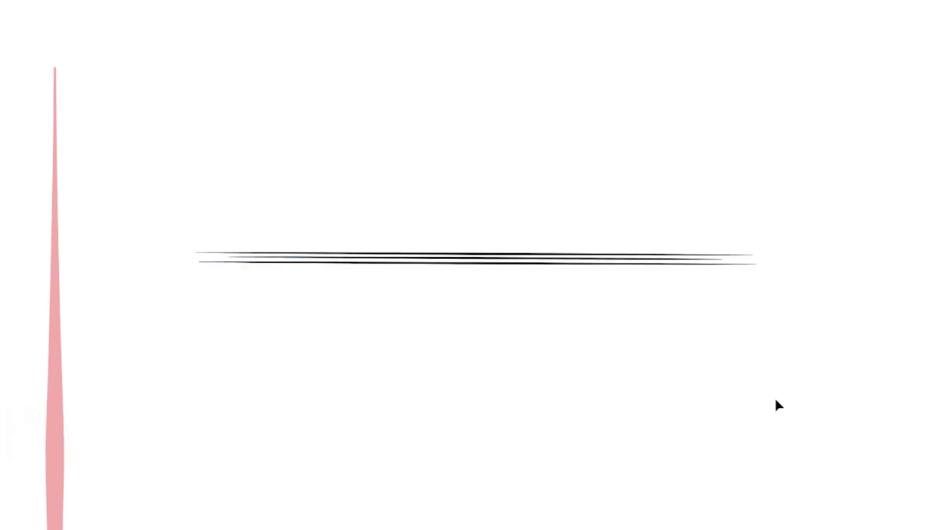
- Create an art brush named Puntas 2 from the group of three tapered lines, with the Matices colorization method
drag(721, 349, 475, 160)
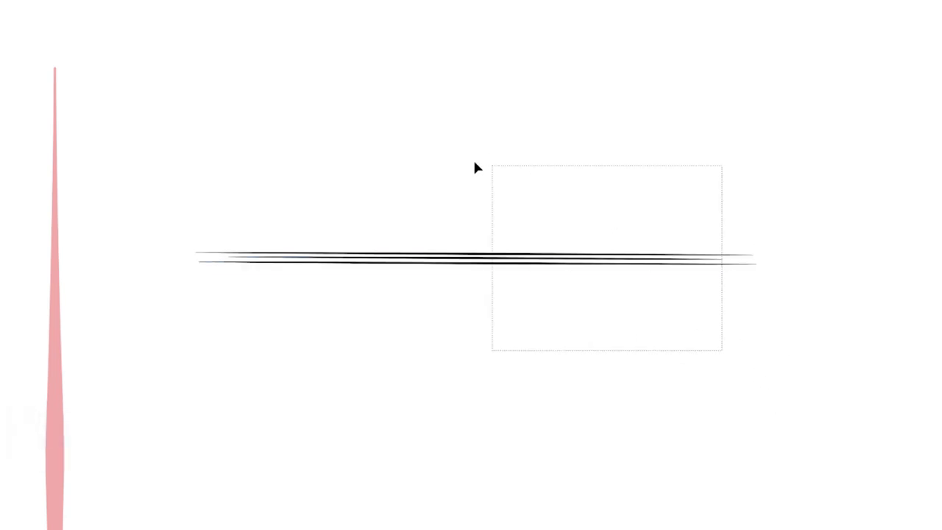
drag(474, 160, 471, 157)
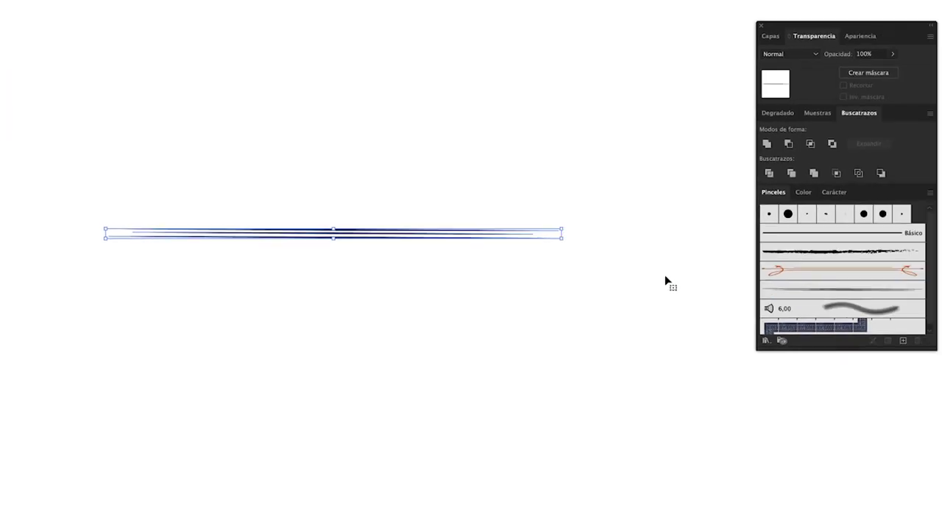
drag(665, 277, 877, 271)
click(355, 314)
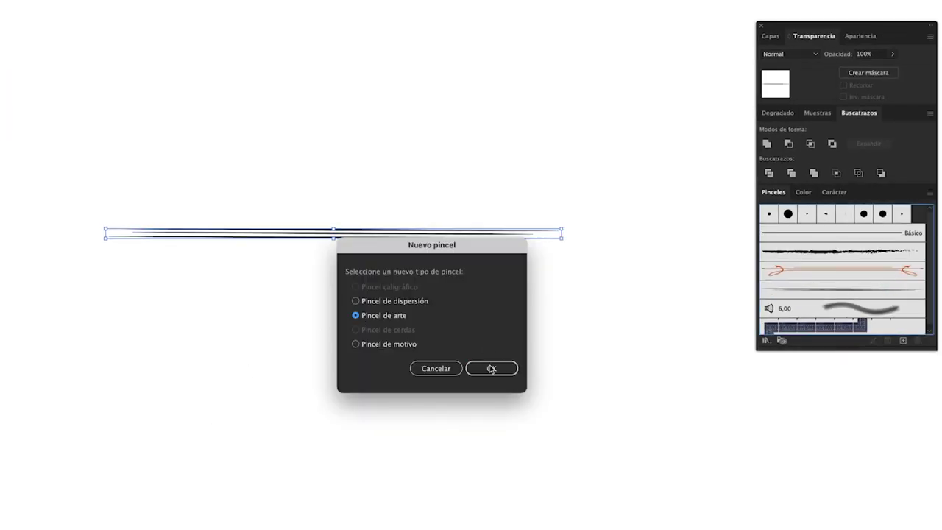
key(Return)
text(Puntas 2)
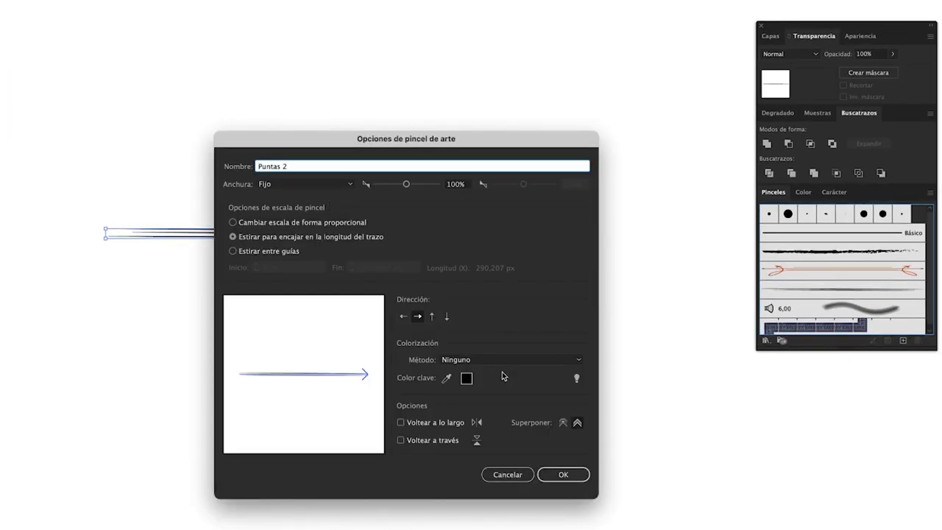
click(507, 360)
click(507, 383)
click(563, 474)
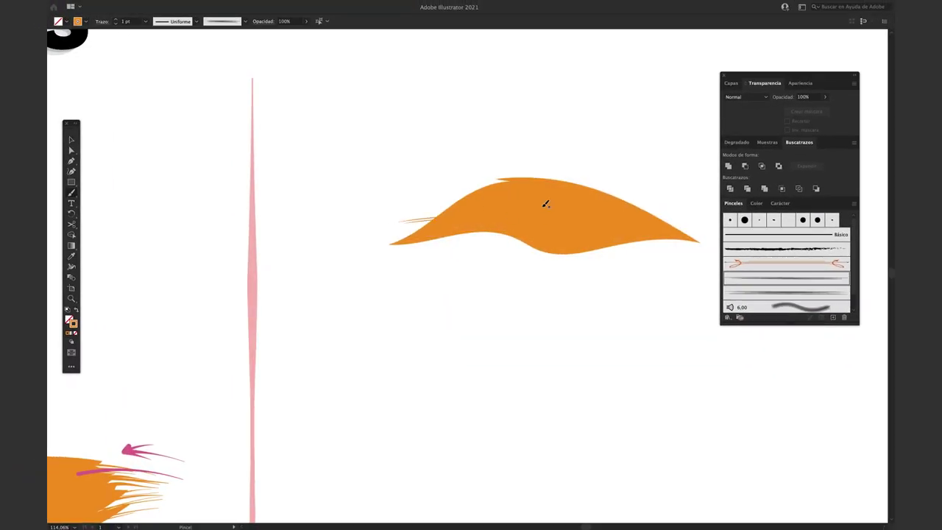
- Paint orange hair strokes outward along the edges of the plain orange shape beside the samples using the custom hair brush
mouse_move(509, 183)
mouse_down()
mouse_move(475, 181)
mouse_move(462, 194)
mouse_up()
drag(440, 215, 384, 227)
drag(425, 226, 392, 233)
mouse_move(459, 201)
mouse_down()
mouse_move(421, 209)
mouse_move(389, 238)
mouse_up()
drag(500, 189, 456, 192)
drag(547, 193, 451, 184)
drag(501, 192, 443, 202)
drag(539, 187, 478, 176)
drag(639, 213, 705, 256)
mouse_move(632, 225)
mouse_down()
mouse_move(688, 259)
mouse_move(640, 252)
mouse_up()
mouse_move(512, 237)
mouse_down()
mouse_move(580, 262)
mouse_move(623, 257)
mouse_up()
drag(435, 225, 374, 246)
drag(458, 230, 399, 253)
drag(515, 237, 431, 252)
drag(506, 232, 458, 242)
drag(634, 219, 704, 252)
drag(616, 206, 693, 235)
drag(537, 186, 691, 227)
drag(544, 183, 667, 214)
drag(593, 197, 682, 225)
drag(577, 189, 670, 212)
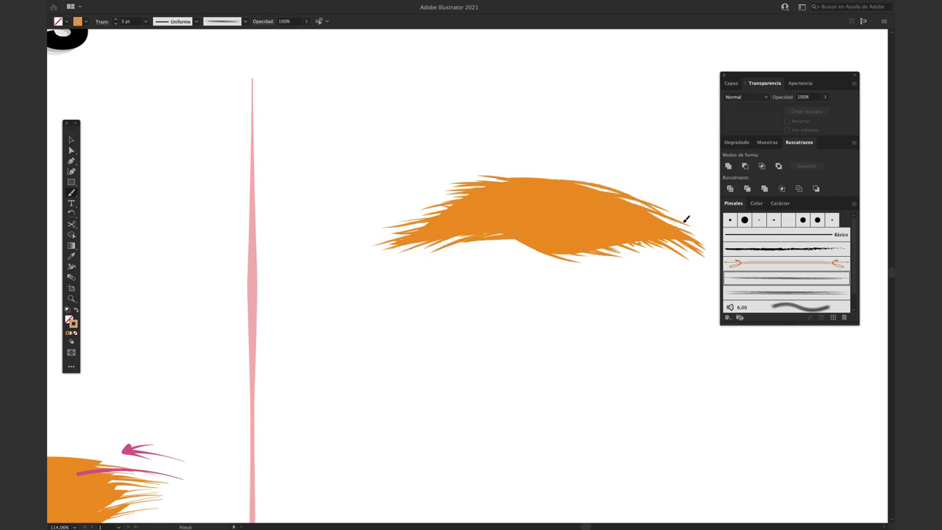
drag(615, 202, 689, 225)
mouse_move(622, 229)
mouse_down()
mouse_move(676, 255)
mouse_move(543, 200)
mouse_up()
drag(610, 270, 541, 234)
drag(554, 262, 500, 224)
mouse_move(414, 210)
mouse_down()
mouse_move(451, 214)
mouse_move(485, 193)
mouse_up()
drag(411, 215, 489, 194)
key(v)
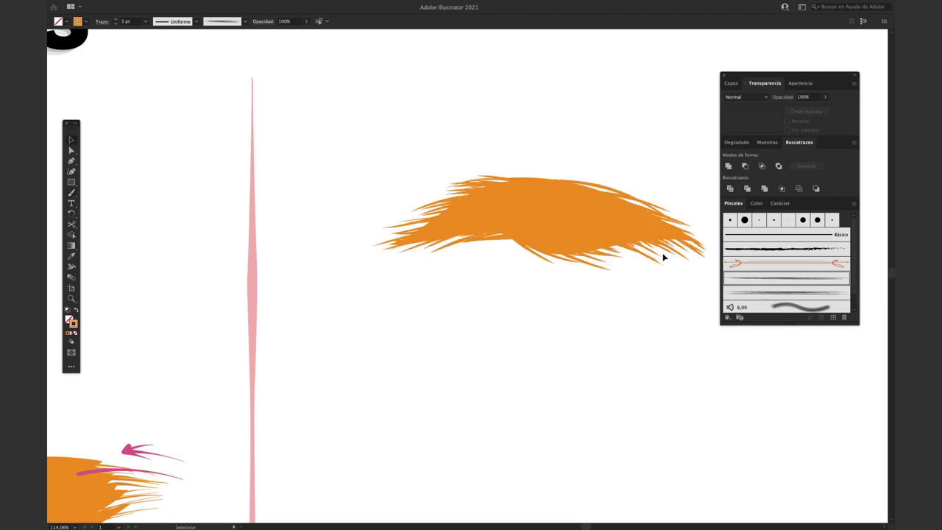
- Draw two long orange hair strokes leading from the upper and middle fur samples toward the new fur shape
key(super+minus)
key(super+minus)
drag(491, 274, 561, 185)
key(v)
key(b)
drag(371, 293, 450, 193)
drag(251, 169, 455, 189)
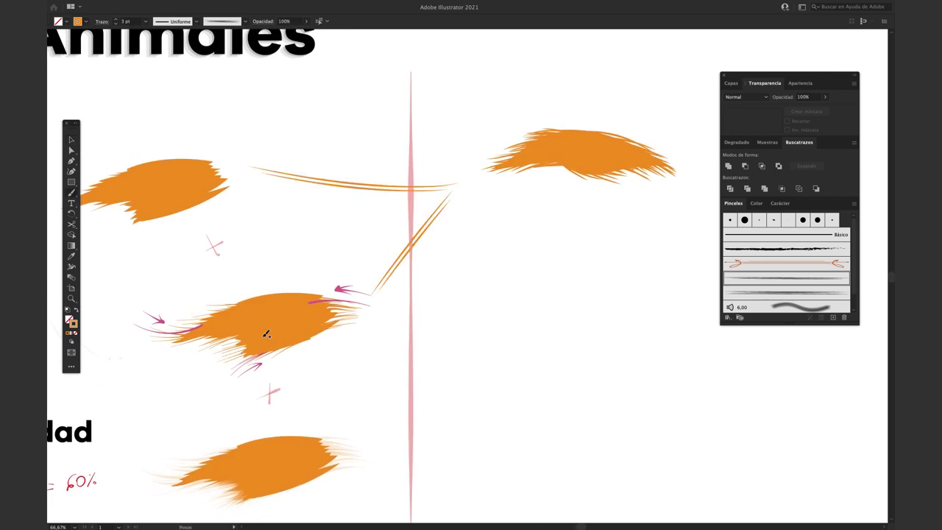
- Duplicate the furry shape below itself and paint 1 pt hair strokes at 25% opacity past the copy's tips and lower edge
drag(447, 120, 444, 131)
drag(696, 128, 693, 146)
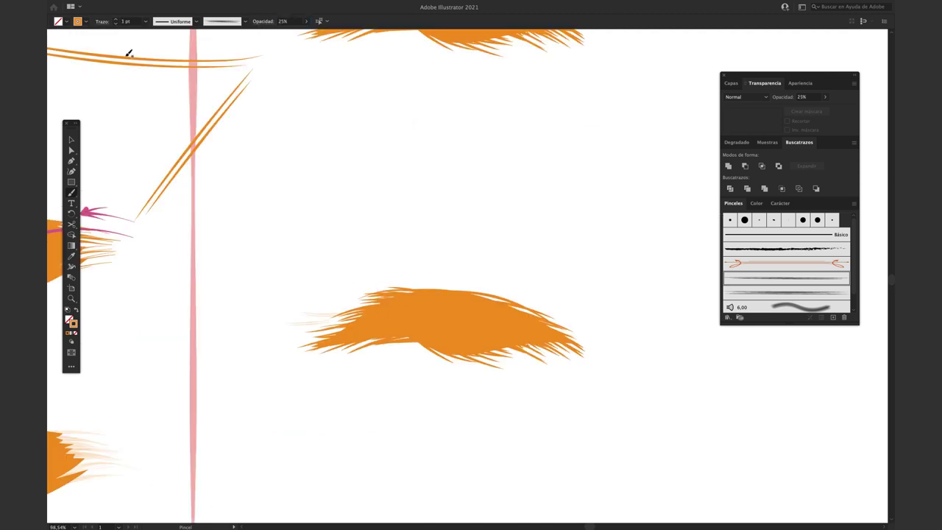
drag(401, 309, 287, 324)
drag(382, 326, 275, 333)
drag(401, 298, 325, 312)
drag(404, 297, 313, 308)
drag(401, 340, 253, 345)
mouse_move(346, 332)
mouse_down()
mouse_move(259, 349)
mouse_move(274, 341)
mouse_up()
mouse_move(541, 318)
mouse_down()
mouse_move(609, 359)
mouse_move(608, 370)
mouse_move(578, 363)
mouse_up()
mouse_move(508, 334)
mouse_down()
mouse_move(558, 356)
mouse_move(481, 335)
mouse_move(544, 381)
mouse_up()
drag(491, 349, 564, 387)
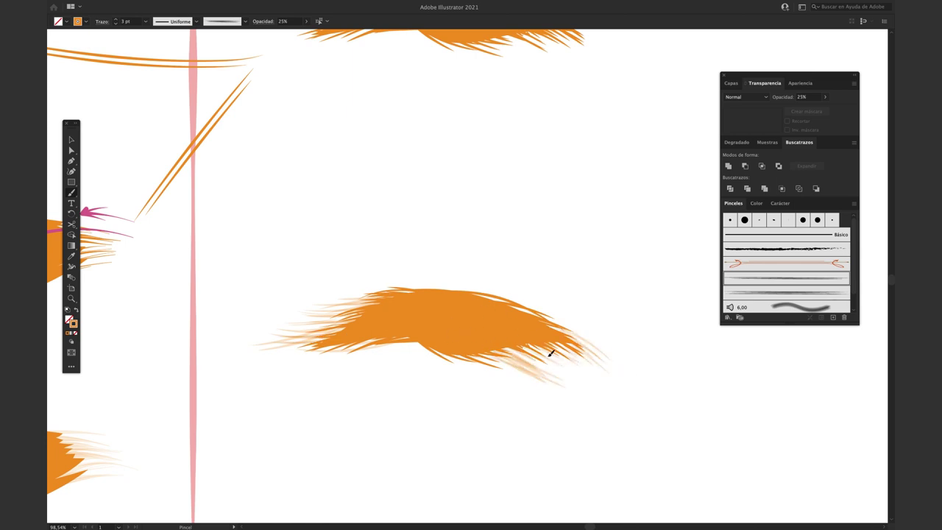
mouse_move(434, 348)
mouse_down()
mouse_move(375, 352)
mouse_move(320, 332)
mouse_up()
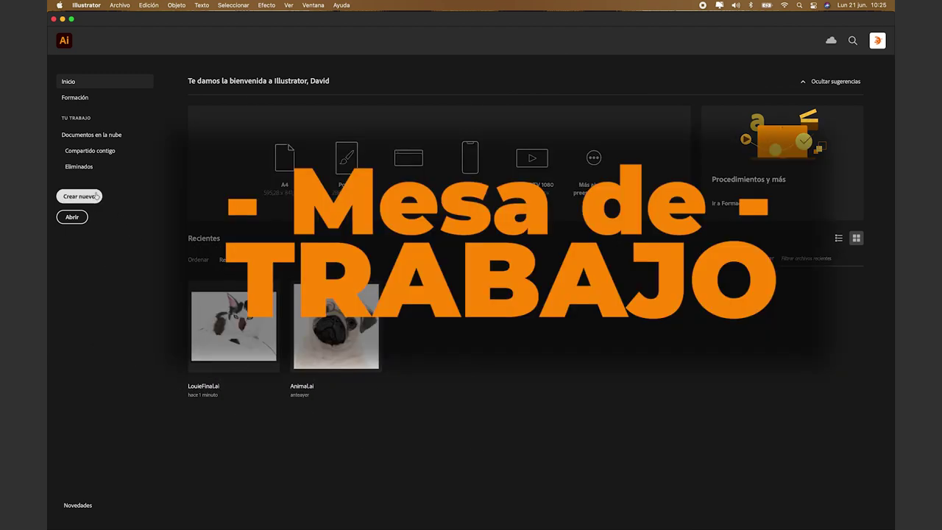
- Create a new 1000 x 1000 px document with Color CMYK mode and Media (150 ppp) raster effects
click(94, 196)
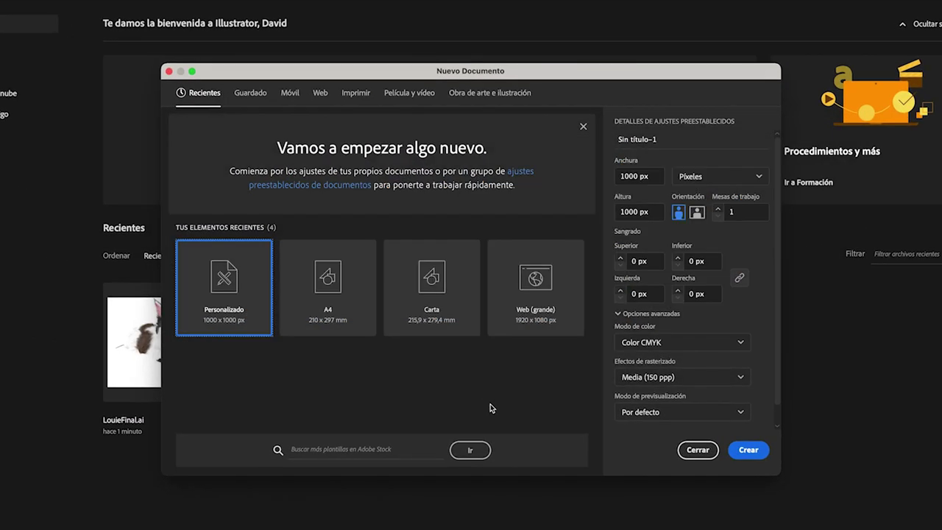
click(695, 377)
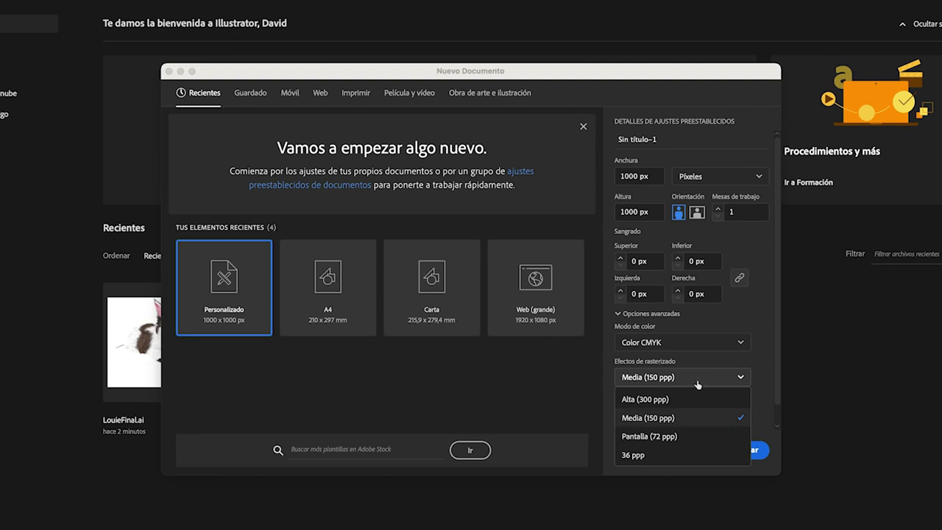
click(697, 381)
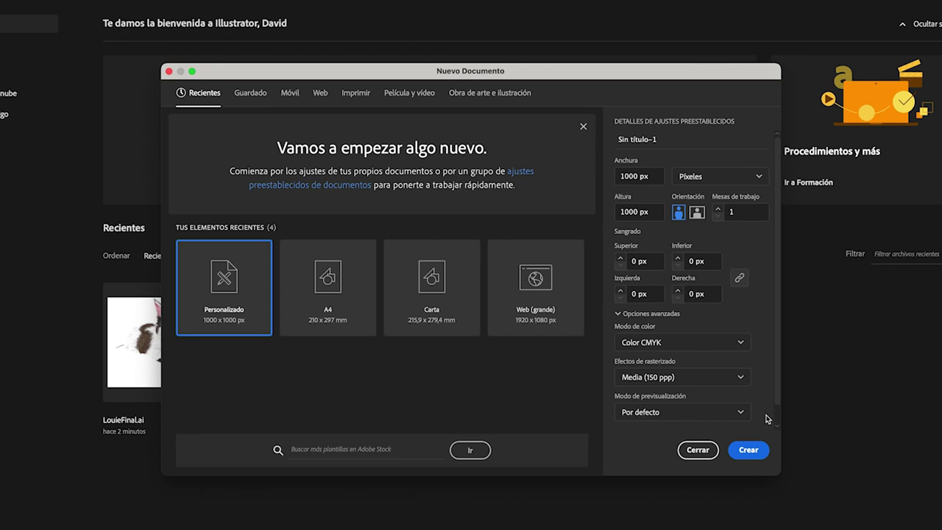
click(752, 451)
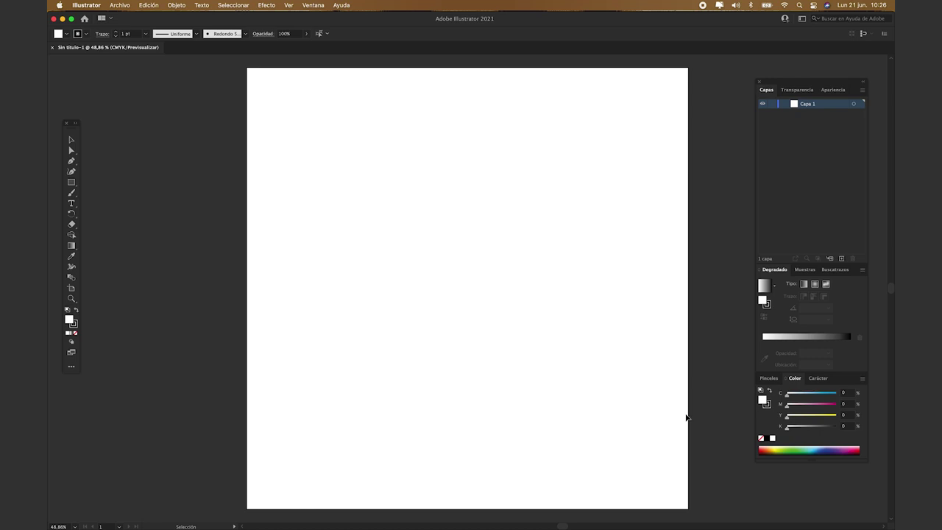
key(Tab)
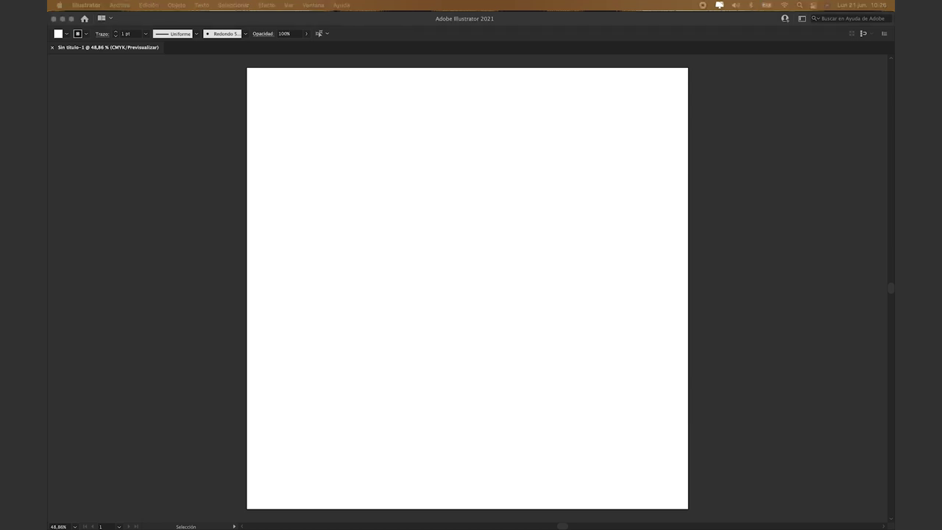
key(Tab)
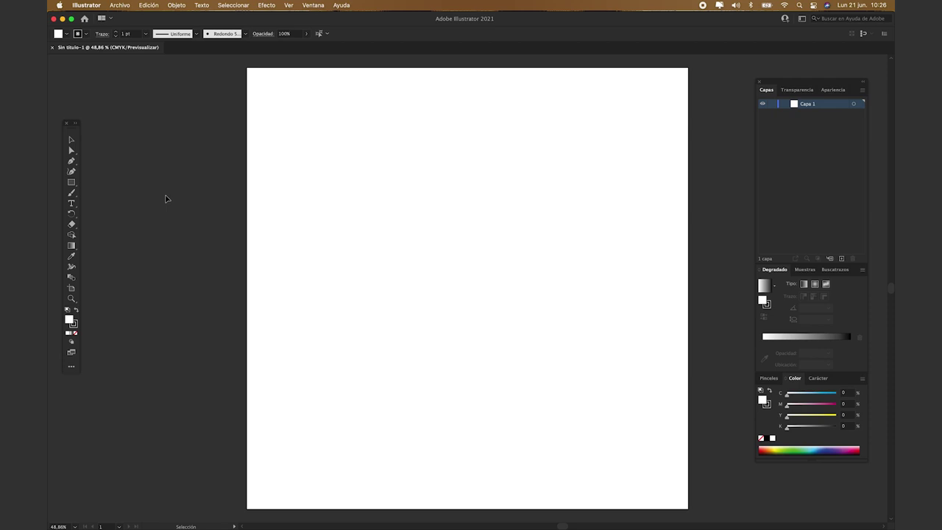
- Draw a horizontal 1 pt line without fill, about 235 px long, in the artboard's left half using the Pen tool
key(p)
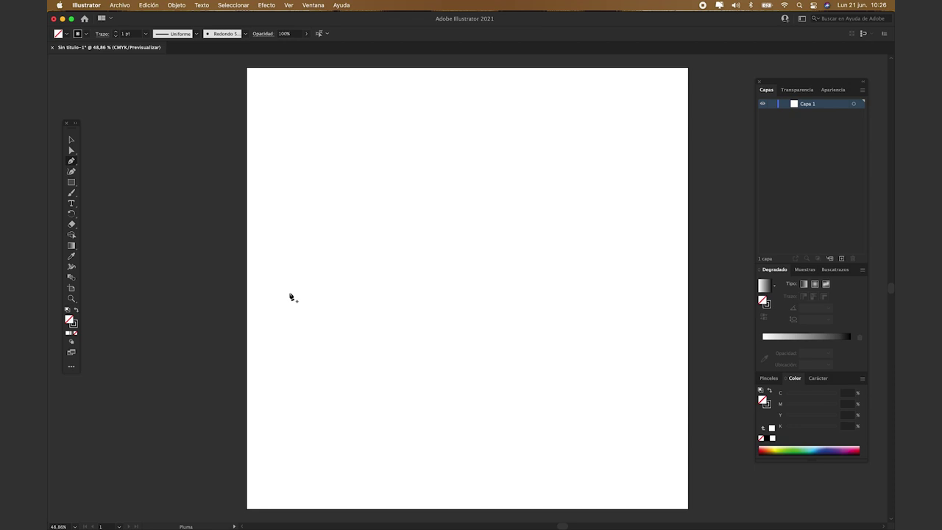
click(281, 288)
click(384, 287)
key(v)
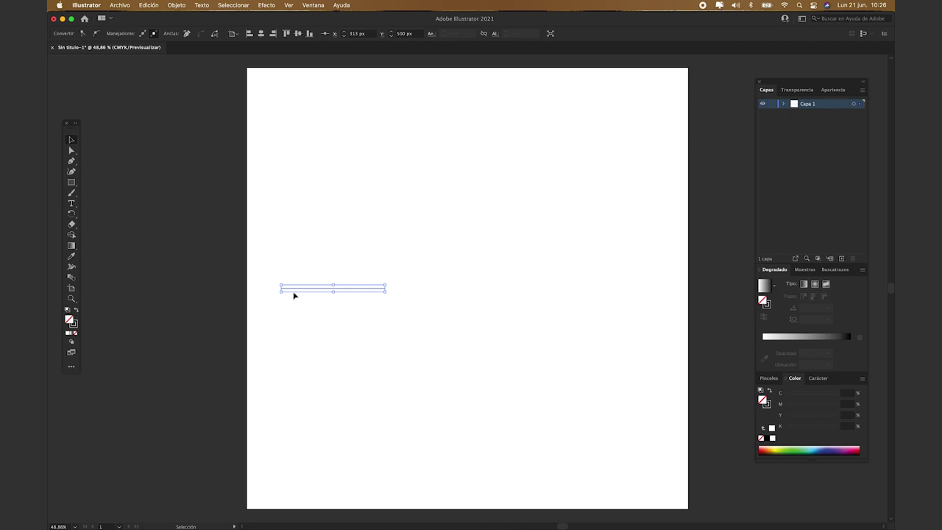
scroll(293, 295, up, 6)
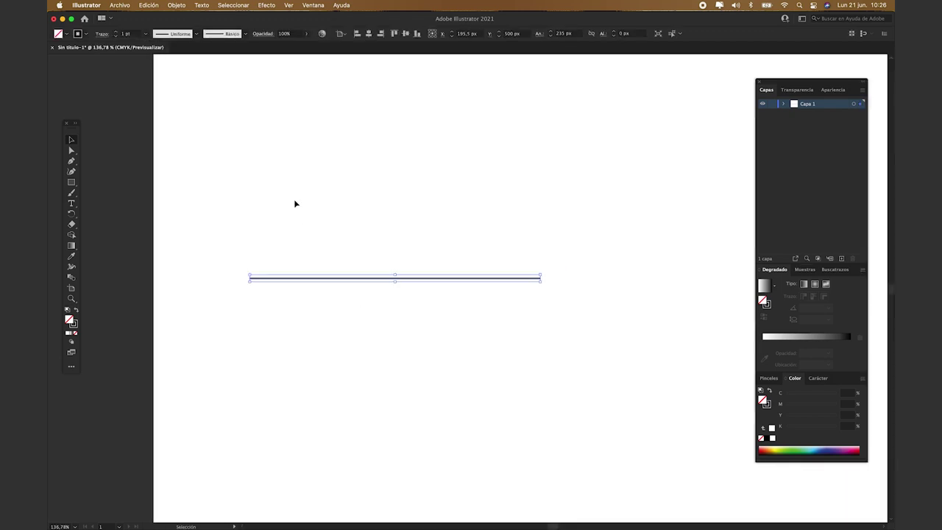
- Apply the width profile that tapers at both ends to the horizontal line
click(244, 34)
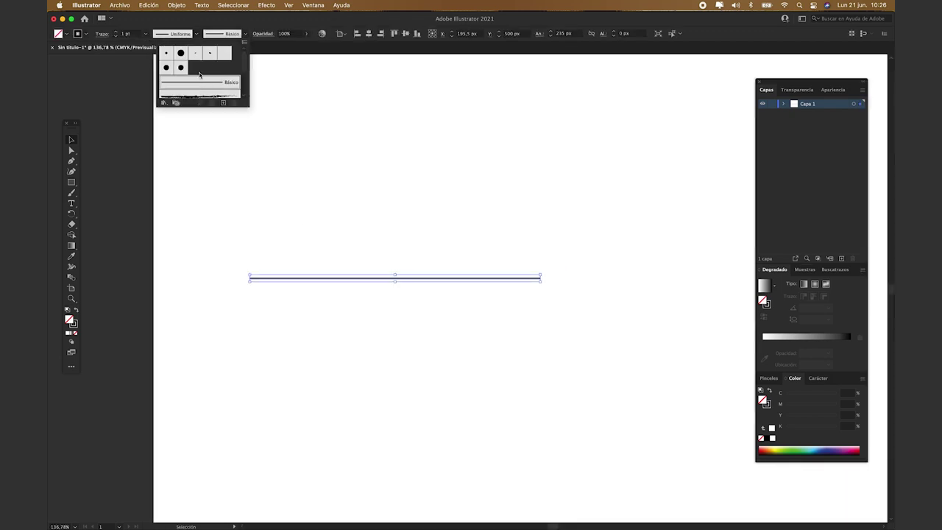
click(195, 37)
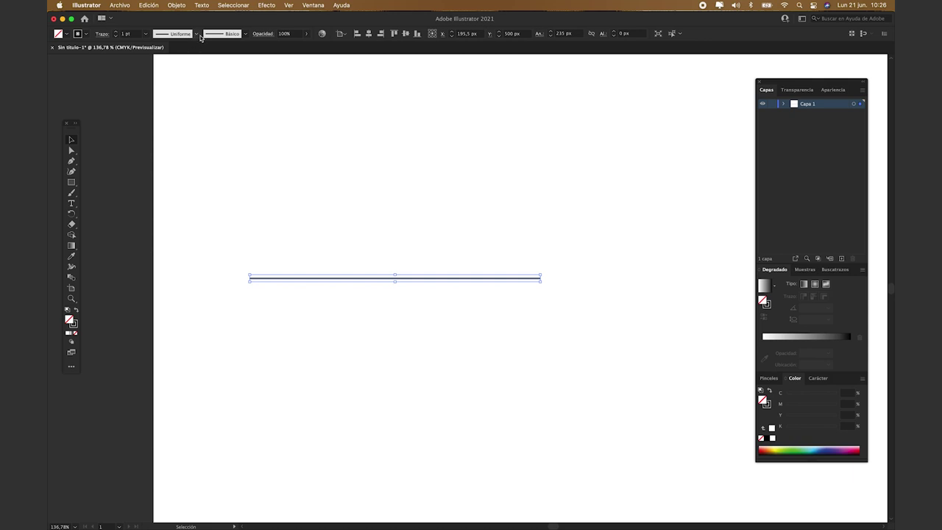
click(196, 34)
click(169, 62)
click(531, 284)
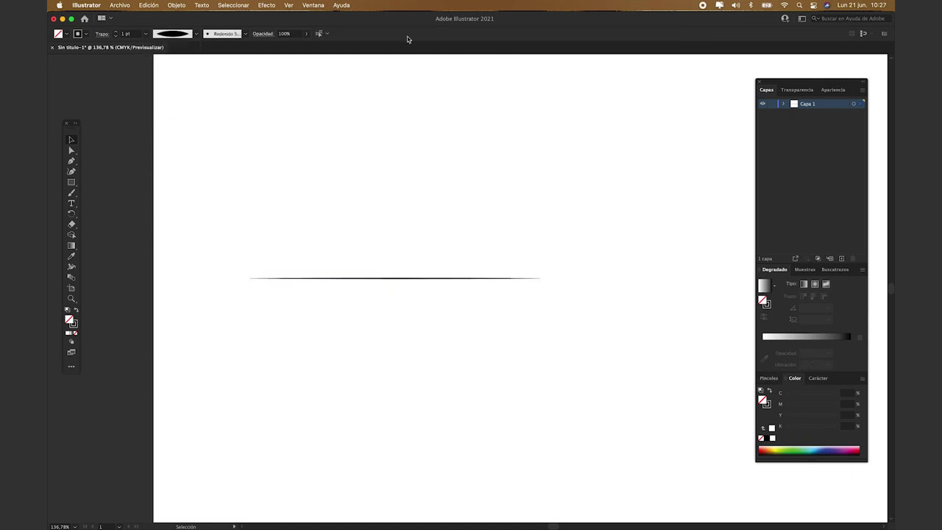
- Display the Pinceles library and create an art brush named Pelaje from the tapered line, with the Matices colorization method
click(314, 5)
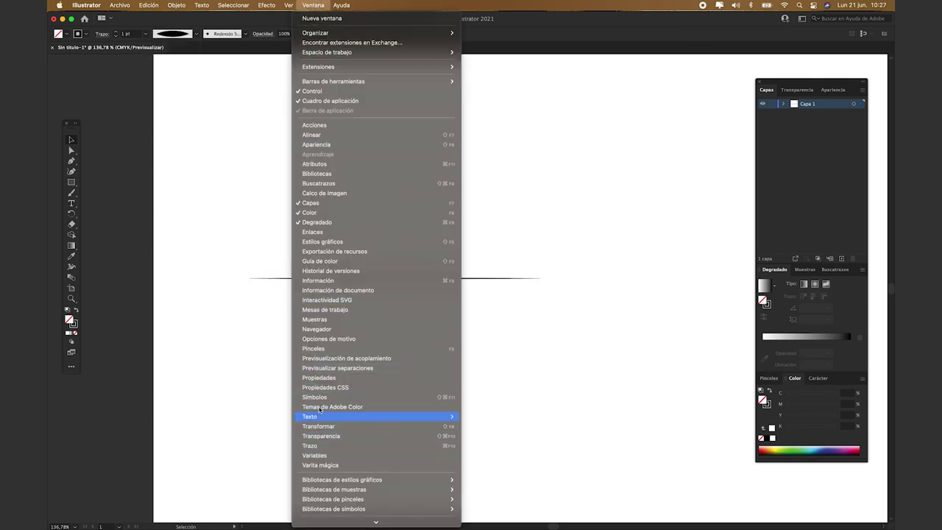
click(320, 350)
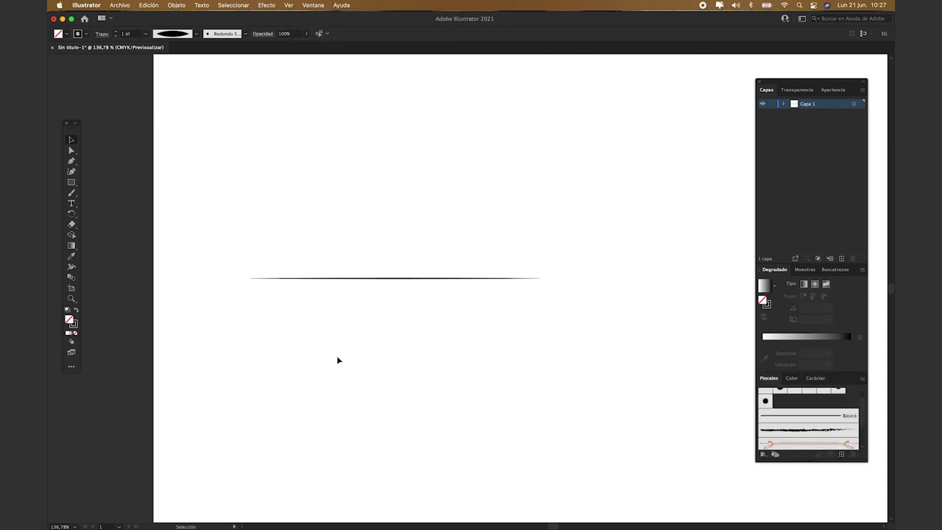
click(408, 279)
mouse_move(410, 281)
mouse_down()
mouse_move(591, 336)
mouse_move(765, 420)
mouse_move(804, 426)
mouse_up()
click(434, 298)
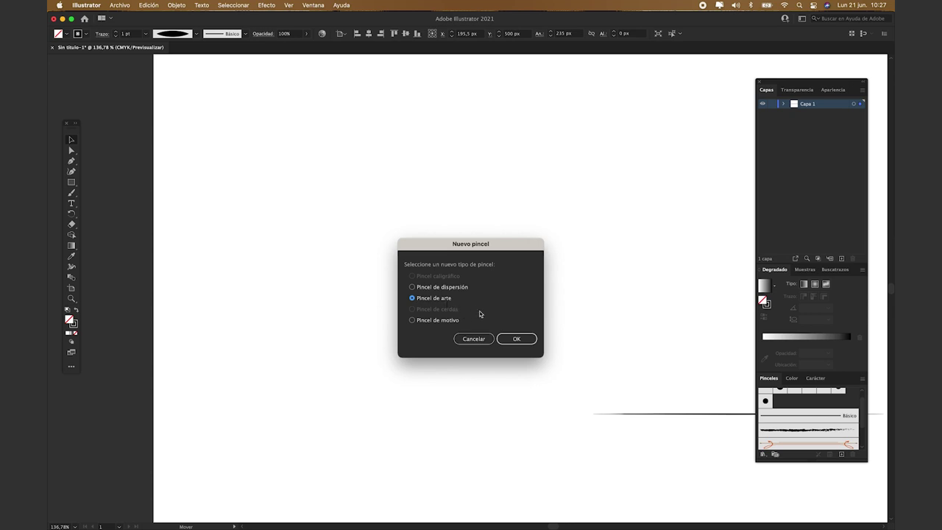
click(516, 339)
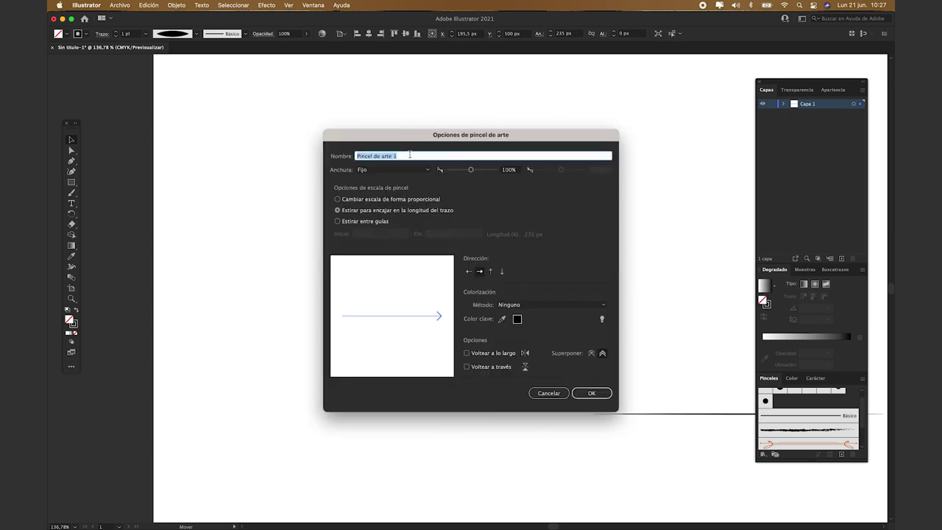
text(F)
key(Tab)
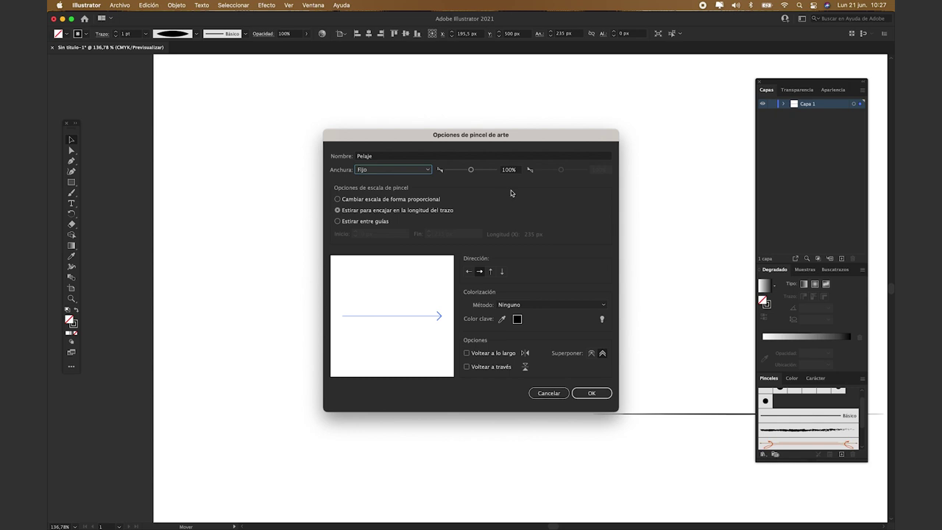
click(517, 304)
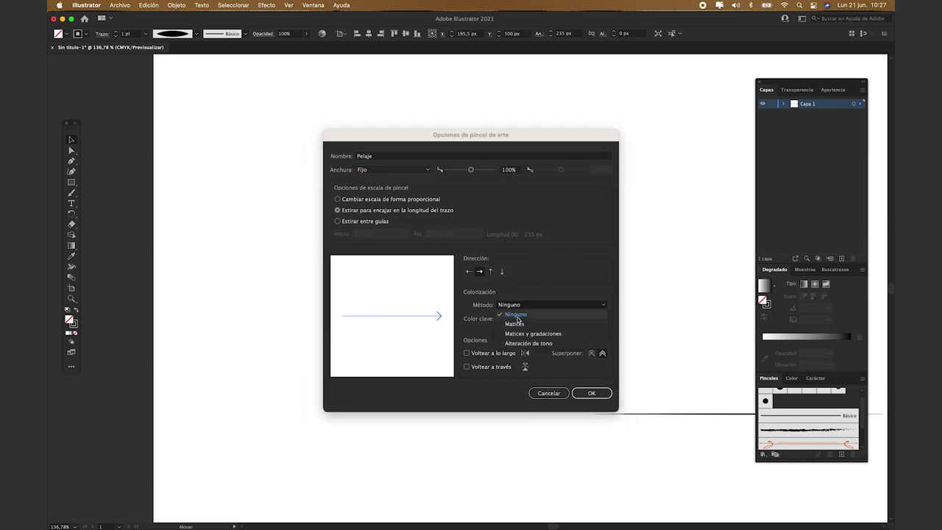
click(515, 324)
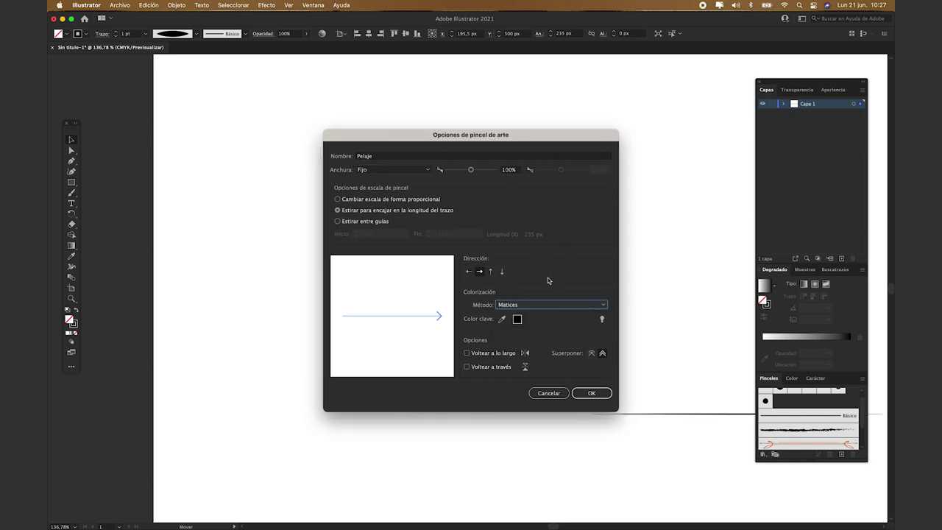
click(590, 393)
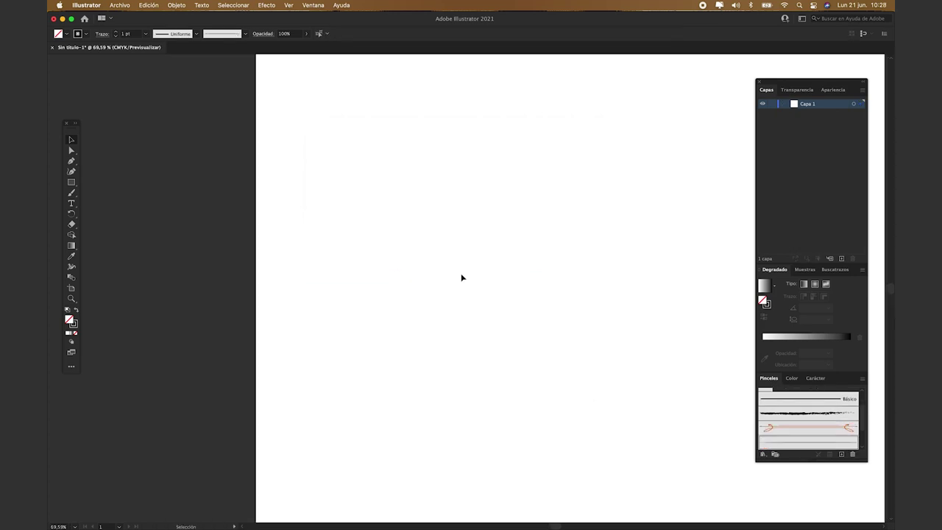
- Place the corgi photo in the document and center it roughly over the artboard
drag(823, 153, 520, 289)
scroll(300, 219, down, 10)
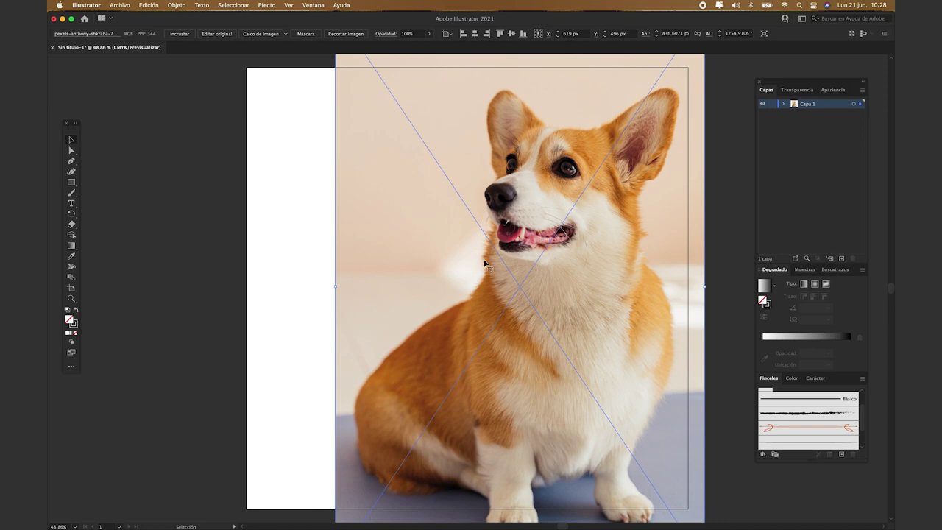
drag(488, 263, 461, 248)
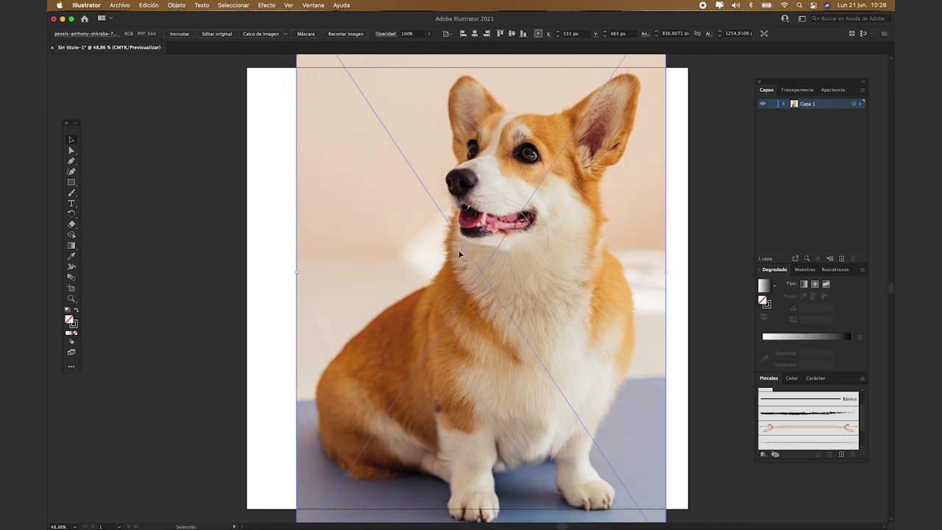
- Enlarge the corgi photo proportionally and reposition it so the dog's head and chest fill the artboard
scroll(461, 248, down, 5)
drag(467, 367, 469, 410)
drag(478, 295, 451, 318)
drag(527, 172, 549, 149)
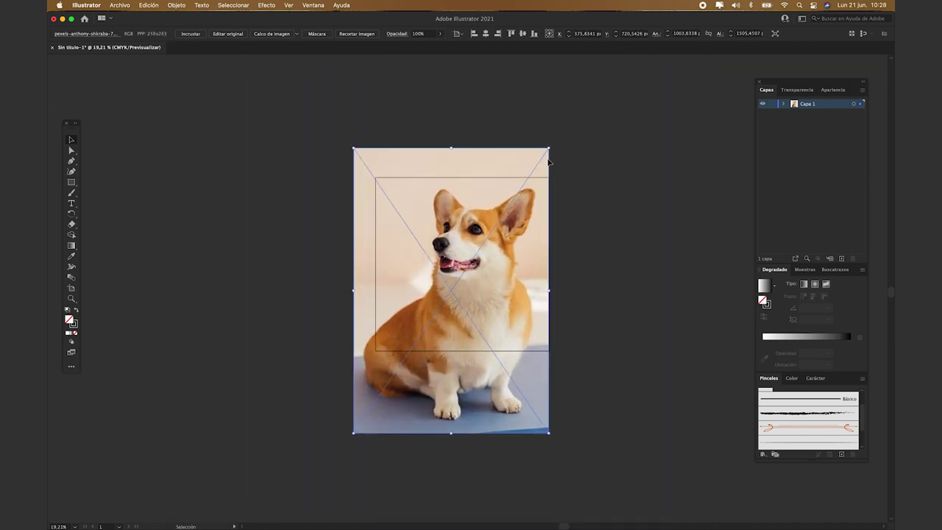
drag(477, 247, 472, 256)
drag(446, 158, 446, 144)
mouse_move(467, 263)
mouse_down()
mouse_move(461, 279)
mouse_move(466, 272)
mouse_up()
click(590, 184)
key(super+0)
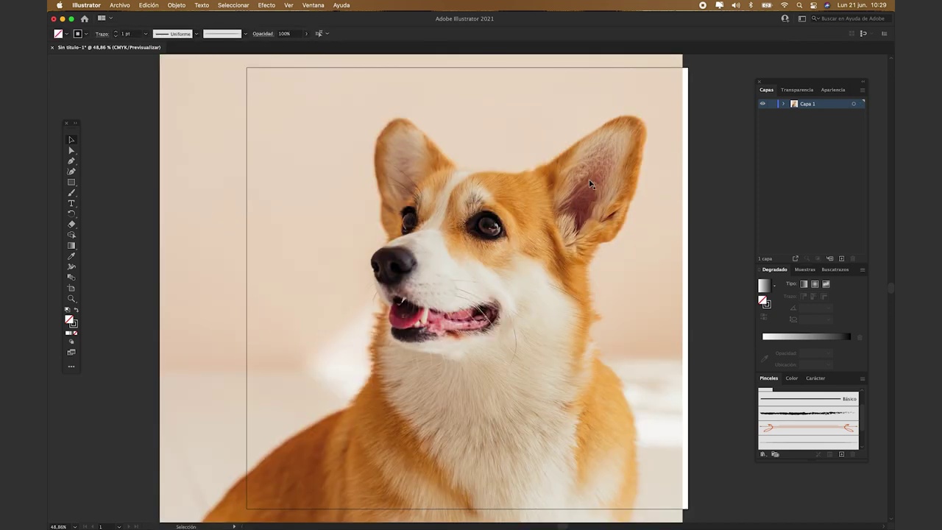
- Display larger layer thumbnails and lower the corgi photo's opacity to 60%
click(862, 90)
click(819, 323)
click(560, 184)
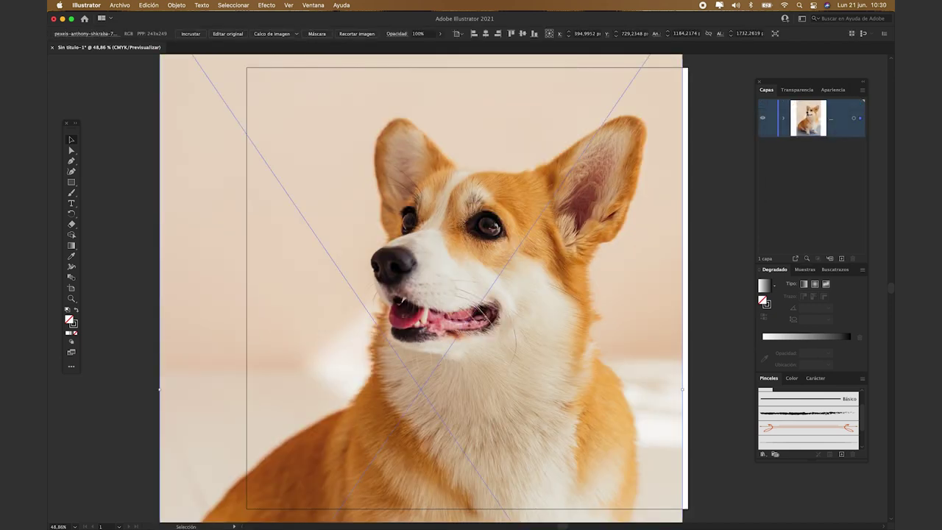
click(440, 34)
drag(437, 44, 425, 45)
- Embed the corgi photo in the document and lock its layer
click(191, 34)
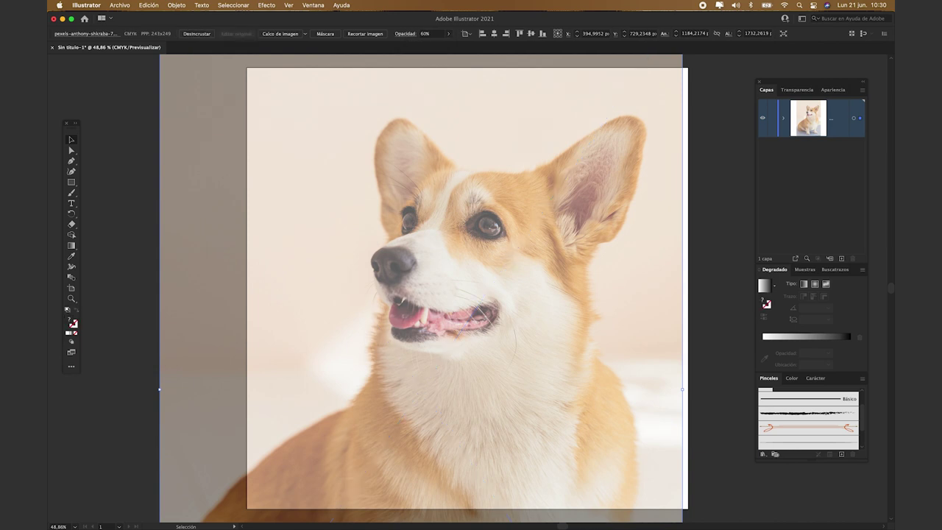
click(771, 118)
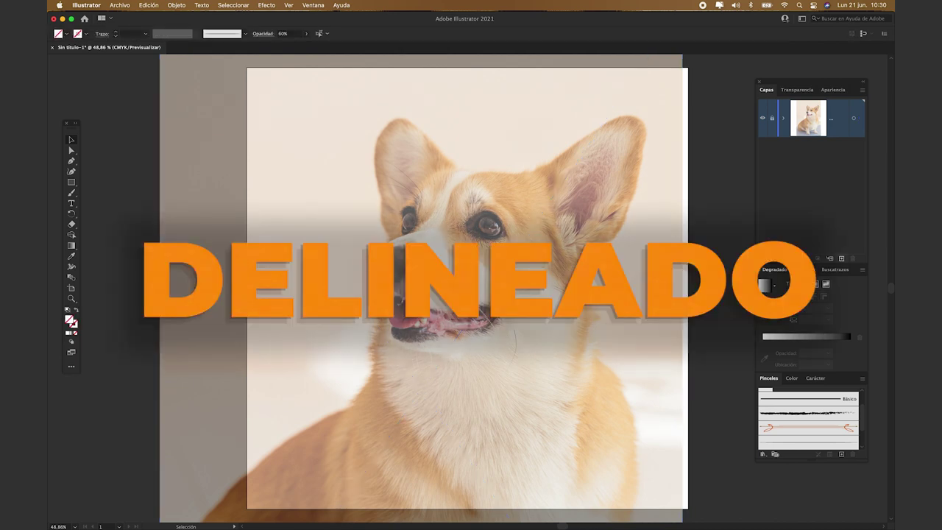
- Add a new layer above the photo and set up the Paintbrush with a black stroke and the tapered Pelaje brush
click(841, 258)
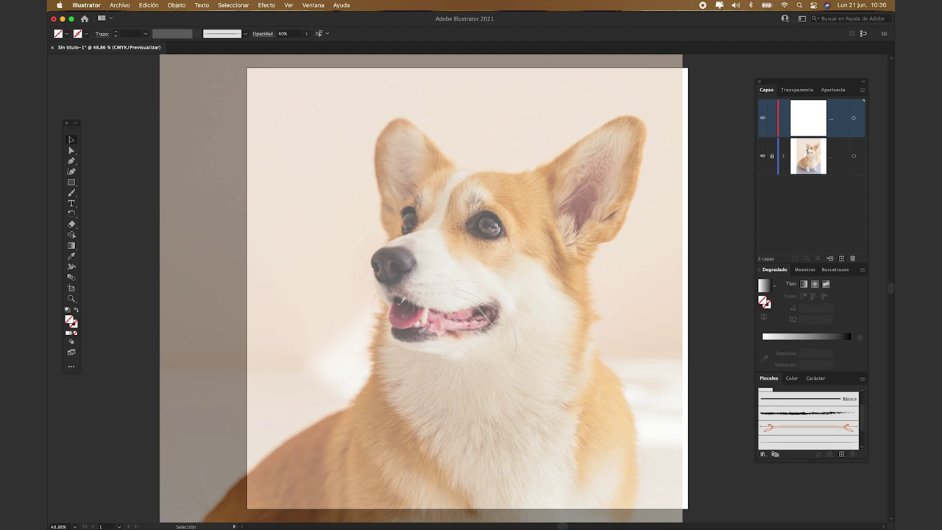
drag(755, 295, 740, 294)
click(85, 34)
click(76, 50)
click(245, 34)
scroll(199, 73, down, 5)
click(199, 77)
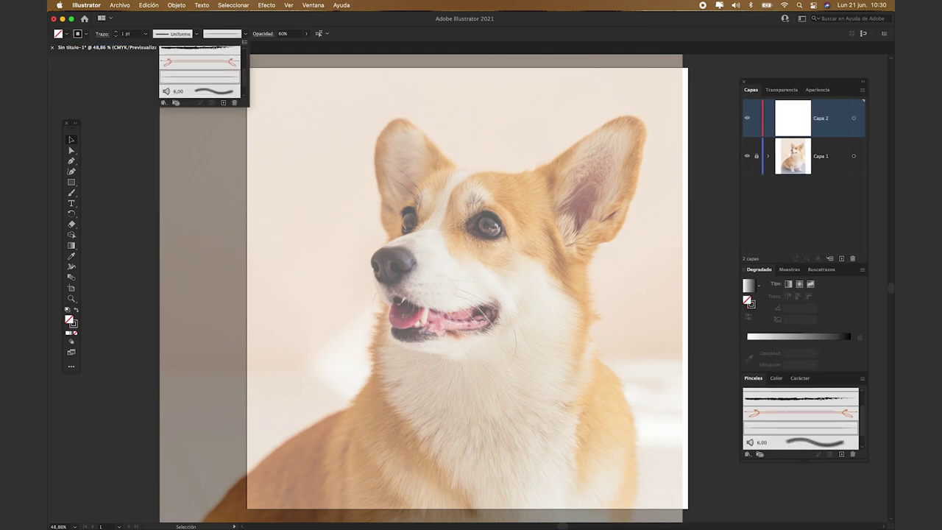
key(b)
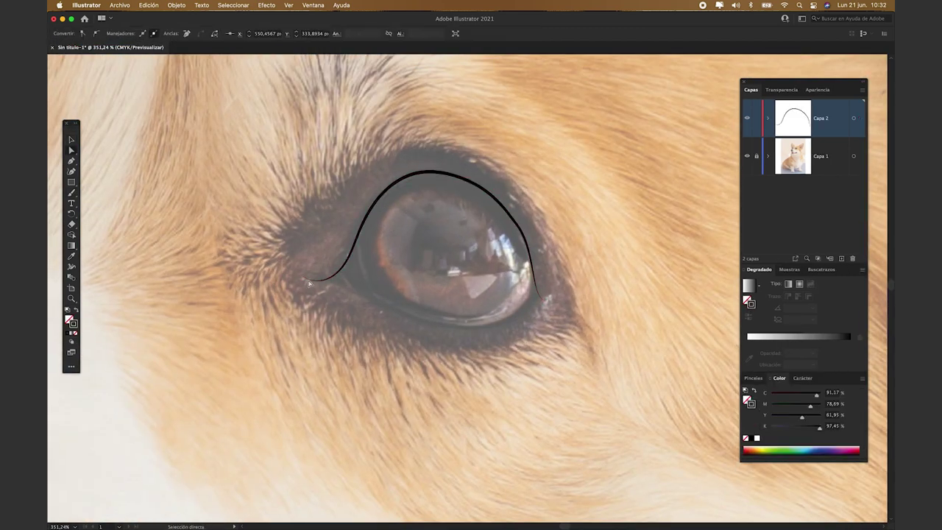
- Outline the corgi's nearer eye, refining the upper lid curve and adding a lower lid line that meets its inner corner
click(309, 282)
drag(511, 216, 530, 259)
key(b)
drag(338, 287, 535, 280)
key(a)
drag(338, 287, 309, 279)
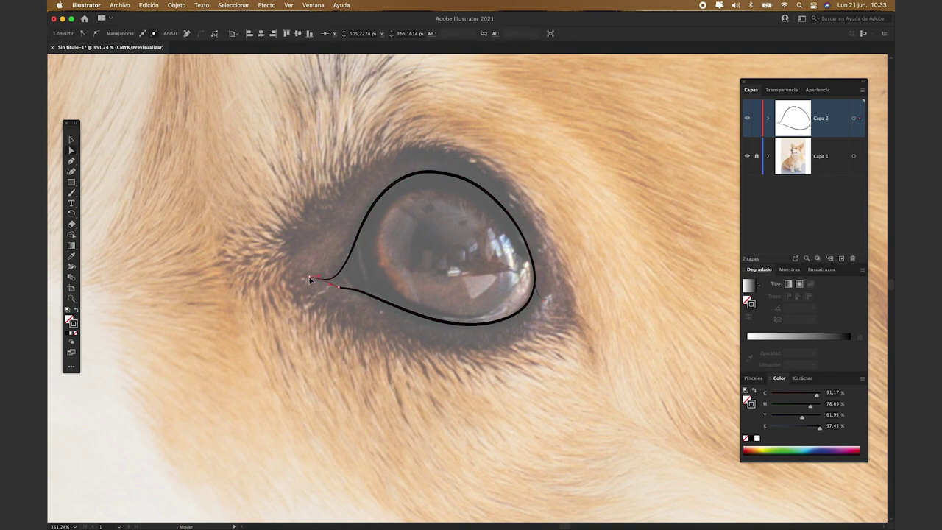
- Trace the far eye's oval outline with brush strokes and adjust its anchor points to follow the photo
key(b)
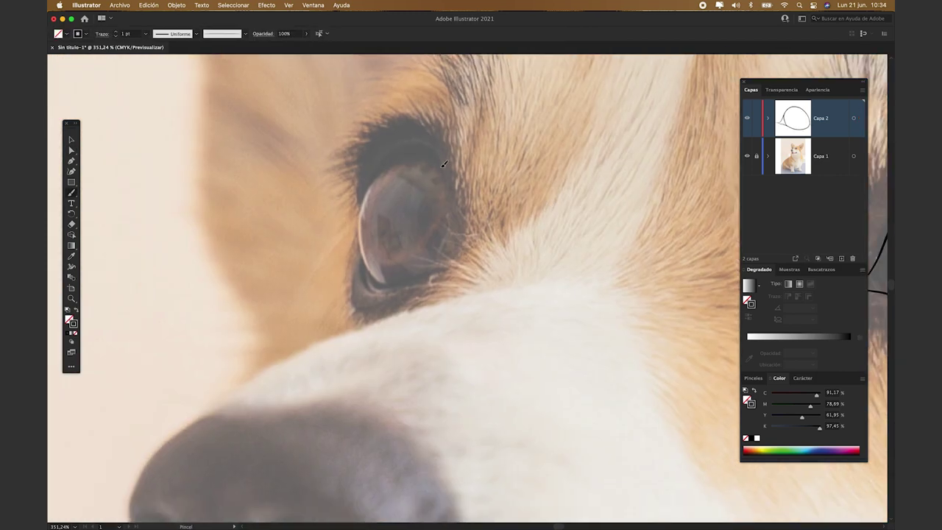
key(a)
click(413, 145)
mouse_move(360, 203)
mouse_down()
mouse_move(450, 255)
mouse_move(394, 284)
mouse_move(449, 232)
mouse_up()
key(b)
key(a)
click(396, 282)
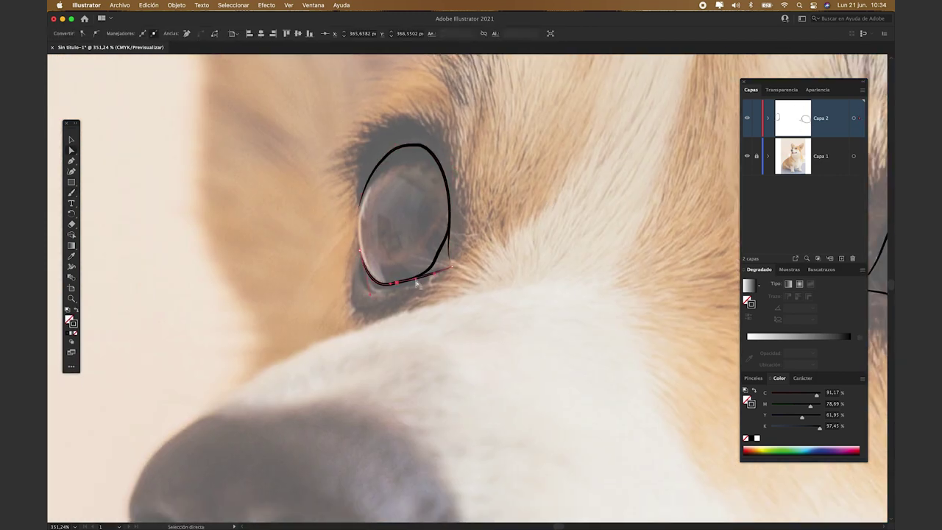
click(448, 237)
- Close the far eye's outline and add a lower lid line beneath it, removing surplus anchor points
key(b)
key(minus)
key(a)
mouse_move(380, 170)
mouse_down()
mouse_move(366, 274)
mouse_move(403, 301)
mouse_up()
key(b)
key(minus)
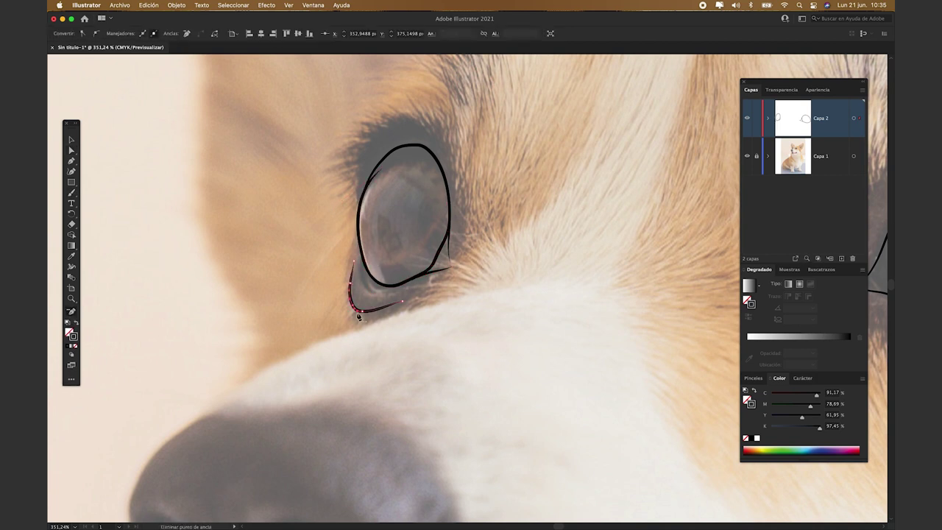
- Trace the nose contours and the lower edge of the far nostril with brush strokes, adjusting the line width
key(b)
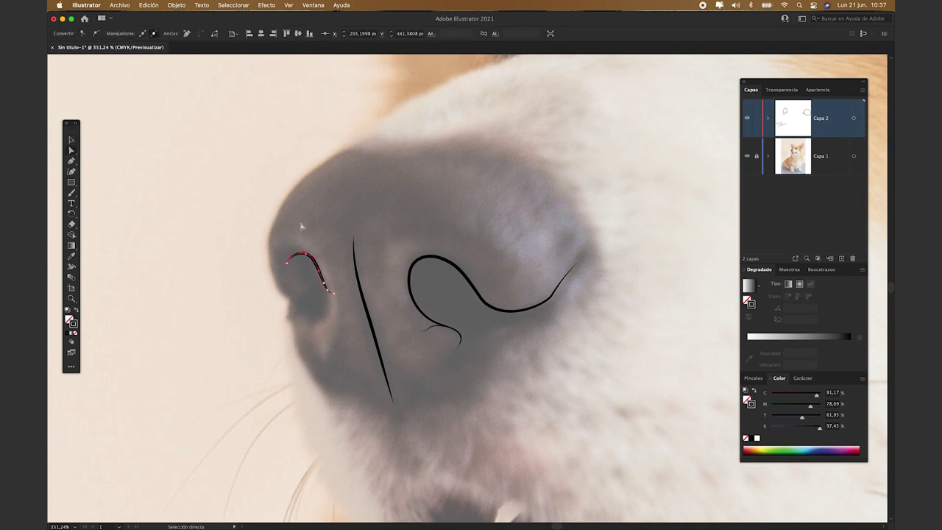
key(b)
drag(315, 263, 302, 308)
key(a)
key(shift+w)
drag(378, 353, 374, 354)
- Fill both nostrils with solid black shapes using the Pencil tool with no stroke
key(shift+x)
key(n)
drag(304, 256, 309, 305)
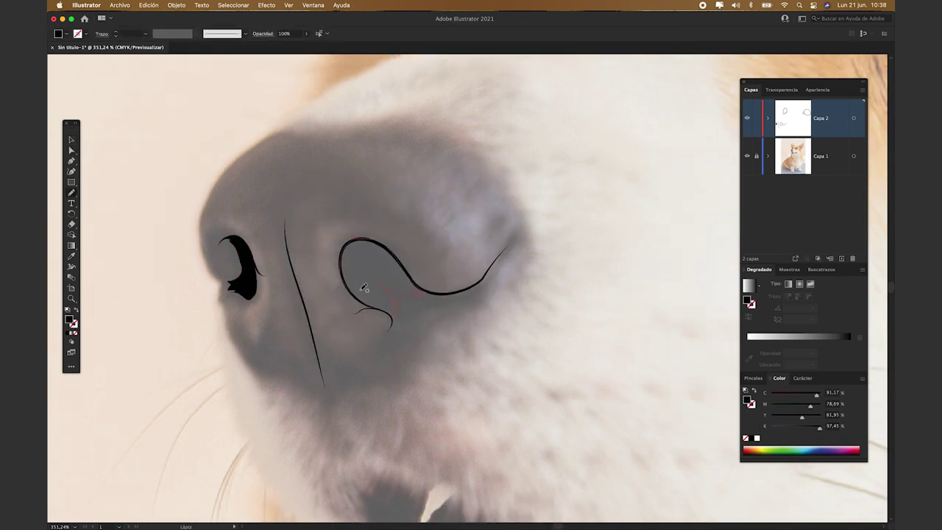
drag(361, 288, 383, 309)
key(a)
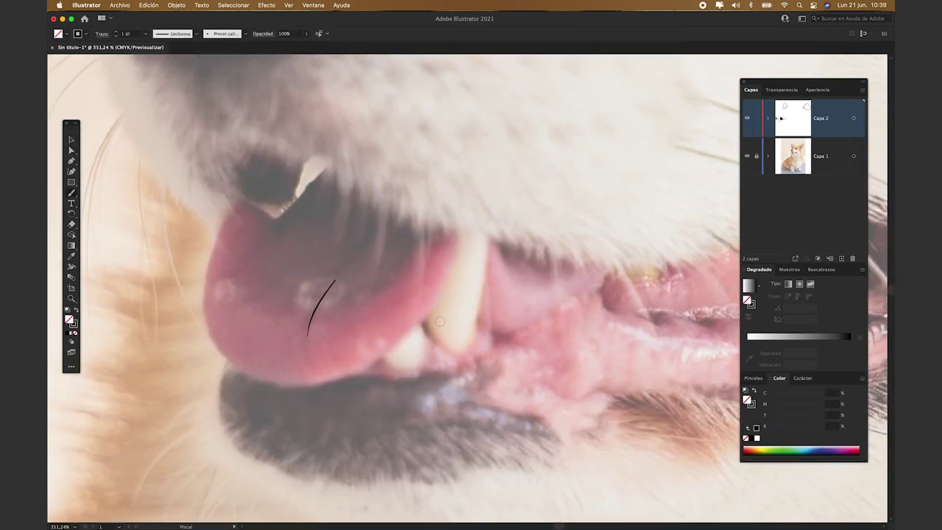
- Outline the tongue, the large lower tooth and the small tooth beside it with black brush strokes
mouse_move(483, 228)
mouse_down()
mouse_move(473, 336)
mouse_move(427, 315)
mouse_move(457, 224)
mouse_up()
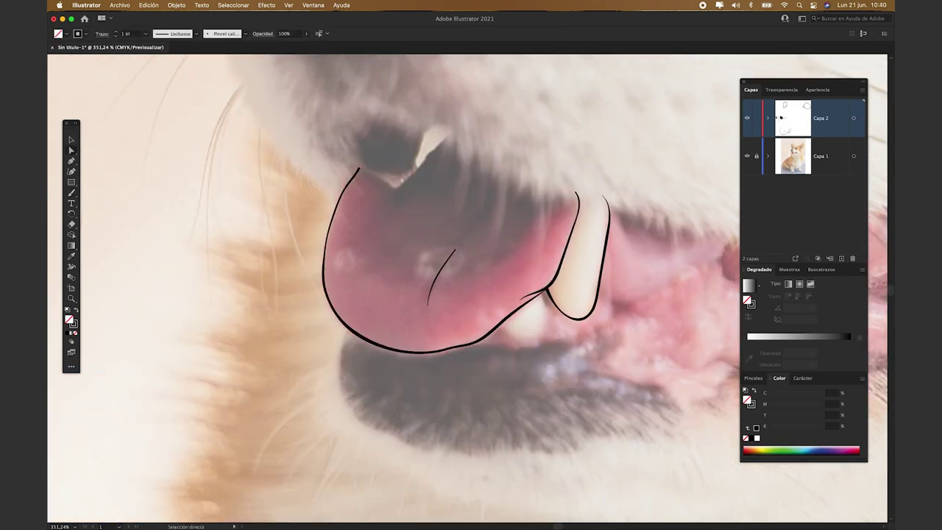
key(b)
drag(546, 292, 498, 326)
mouse_move(544, 295)
mouse_down()
mouse_move(445, 287)
mouse_move(370, 300)
mouse_move(444, 293)
mouse_up()
- Draw the gum folds and inner lip lines along the rest of the mouth with short tapered strokes
drag(239, 203, 256, 236)
mouse_move(526, 296)
mouse_down()
mouse_move(487, 284)
mouse_move(387, 285)
mouse_up()
mouse_move(403, 291)
mouse_down()
mouse_move(348, 264)
mouse_move(317, 262)
mouse_up()
drag(303, 314, 299, 281)
drag(236, 272, 229, 318)
drag(268, 294, 240, 298)
drag(504, 268, 568, 252)
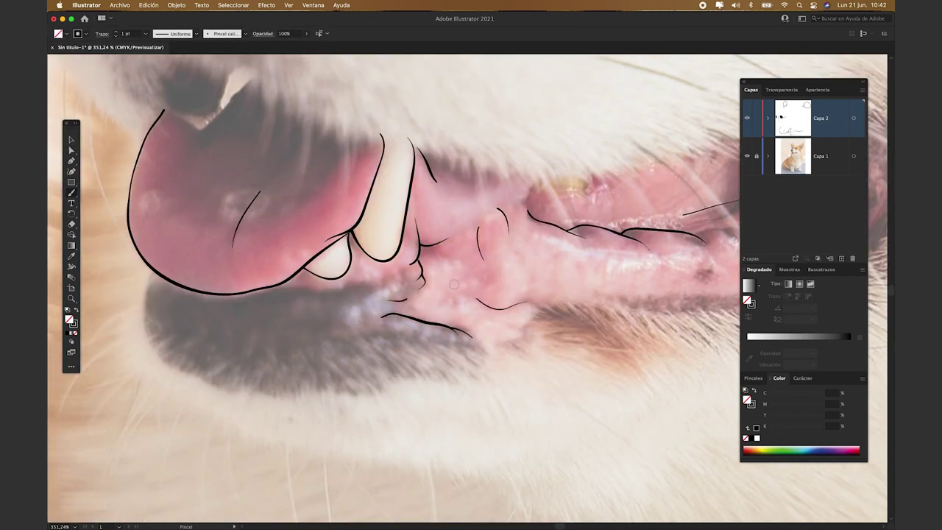
key(v)
key(super+0)
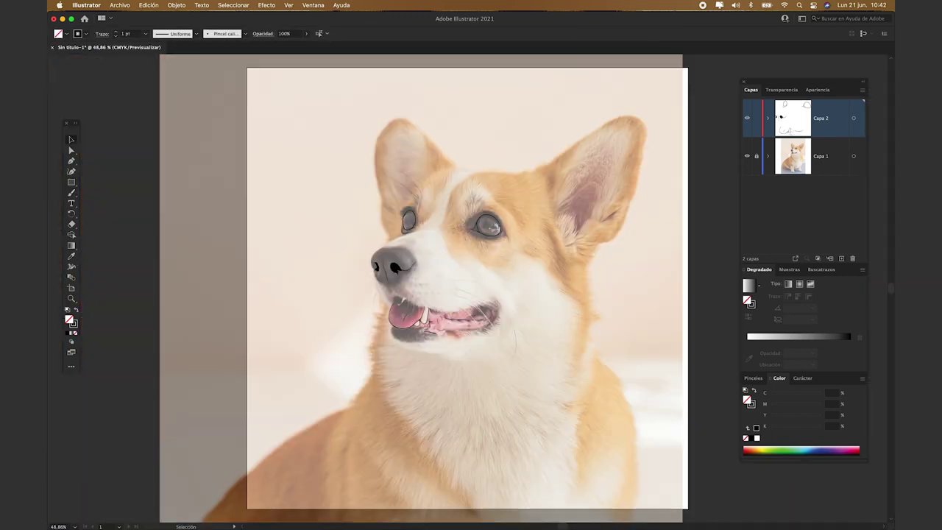
- Rename the new layer beneath Delineado as Color Base
click(747, 156)
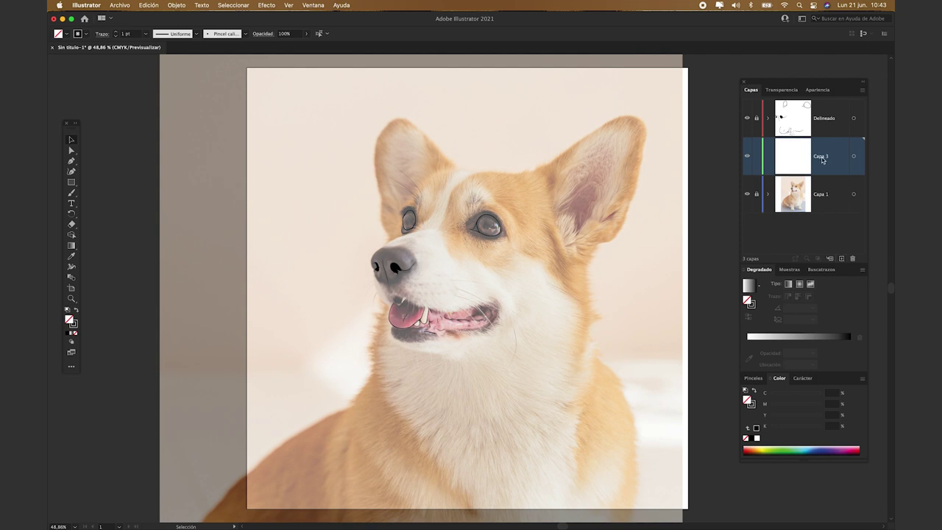
double_click(822, 158)
text(Color Base)
key(Return)
- Set the fill to a brownish orange (C 11.67, M 48.36, Y 78.44, K 1.92) with no stroke
click(76, 310)
double_click(70, 319)
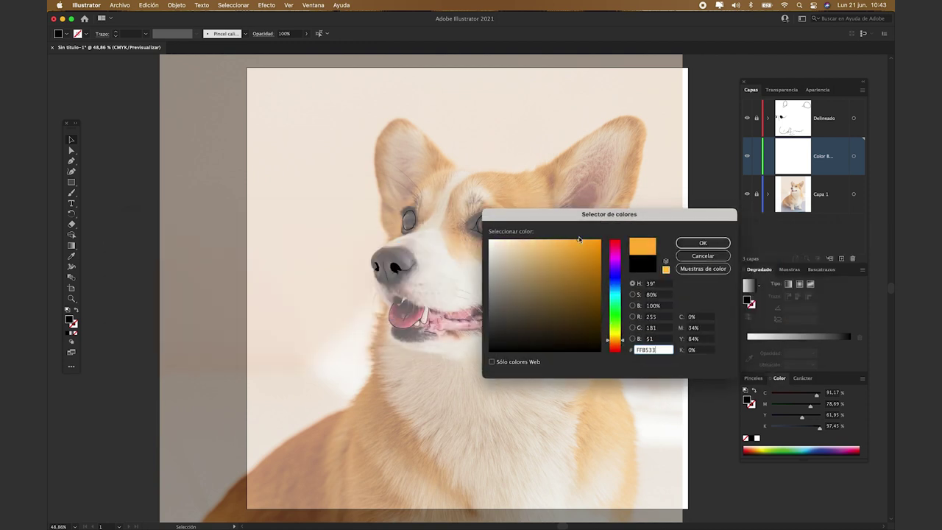
drag(579, 239, 549, 256)
click(624, 343)
click(703, 243)
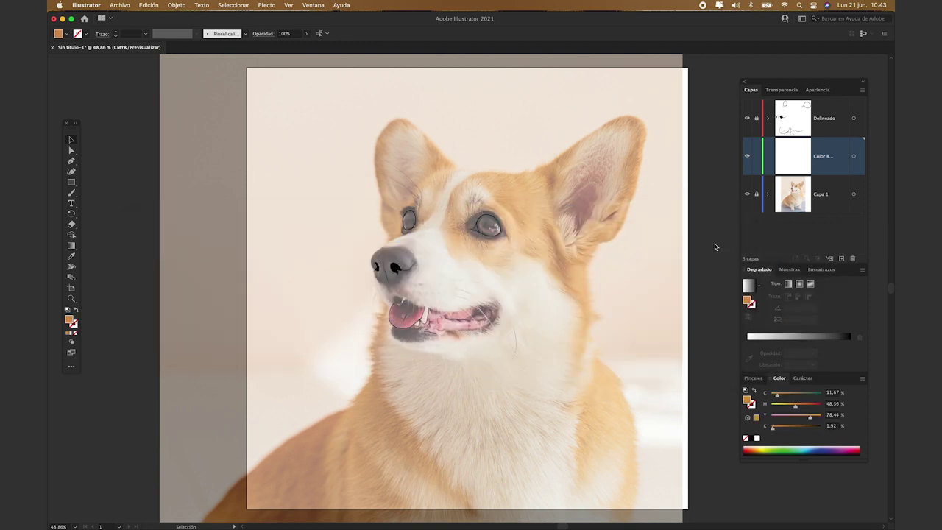
key(n)
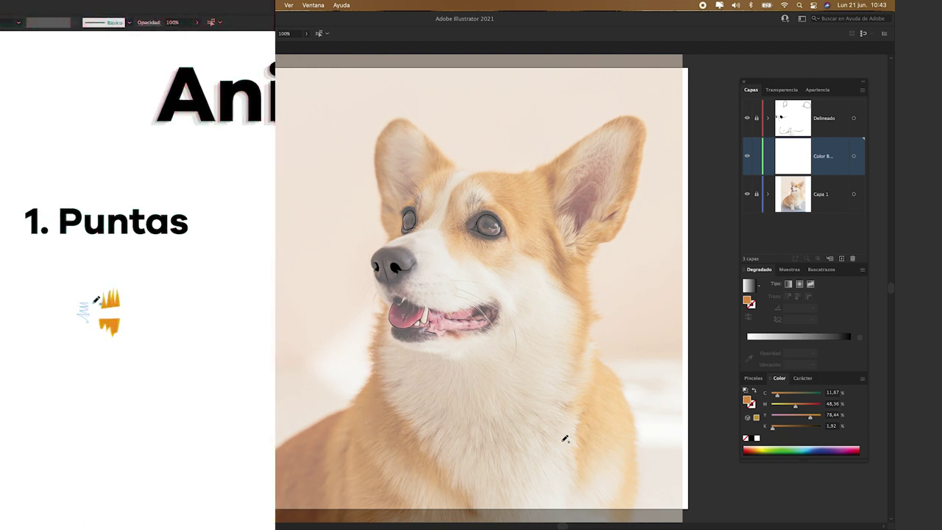
mouse_move(580, 464)
mouse_down()
mouse_move(582, 398)
mouse_move(600, 371)
mouse_move(592, 358)
mouse_move(620, 396)
mouse_move(613, 445)
mouse_up()
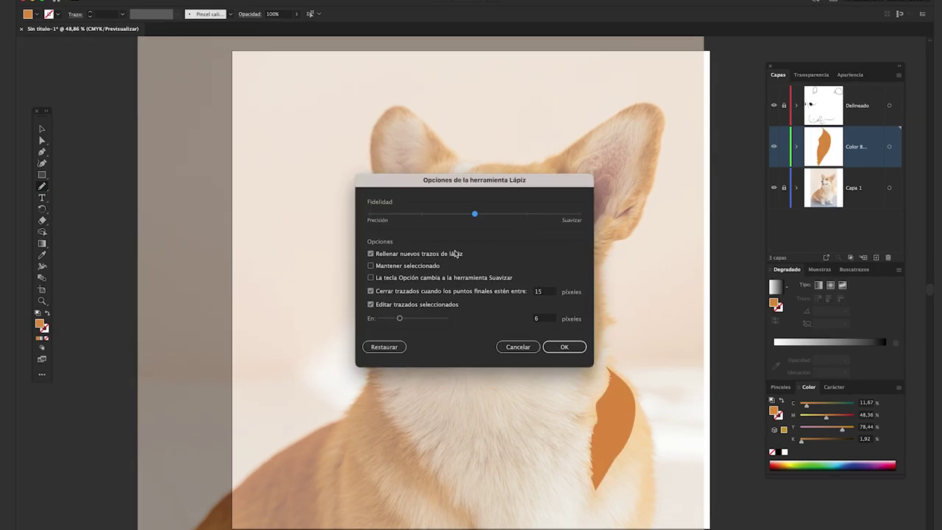
drag(471, 218, 422, 219)
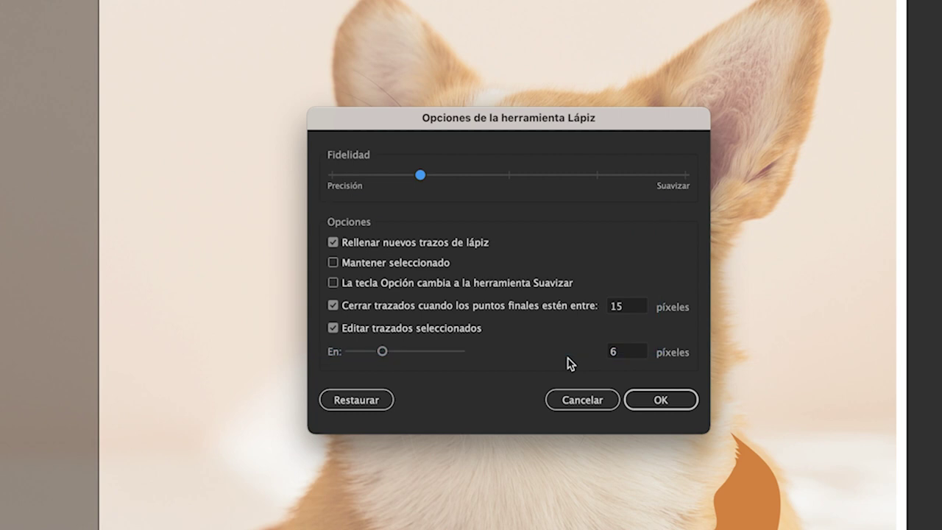
click(589, 400)
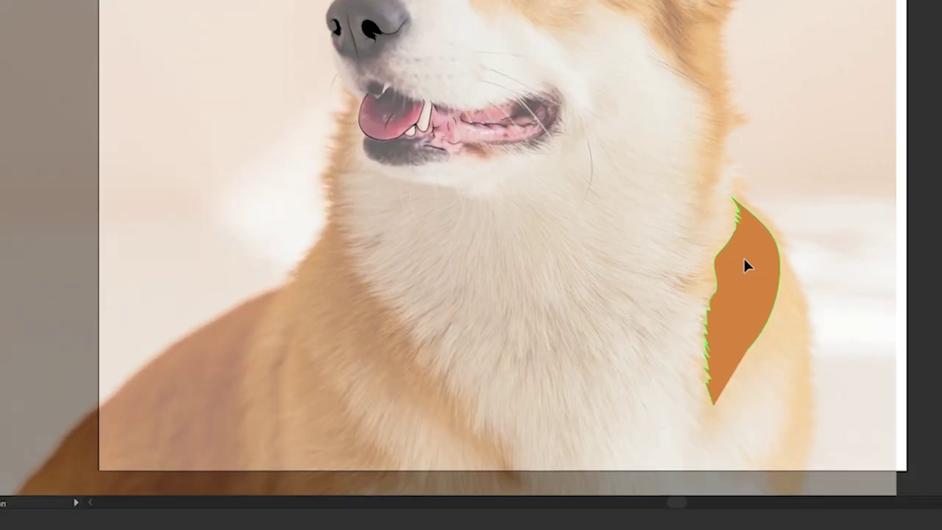
click(743, 290)
key(Delete)
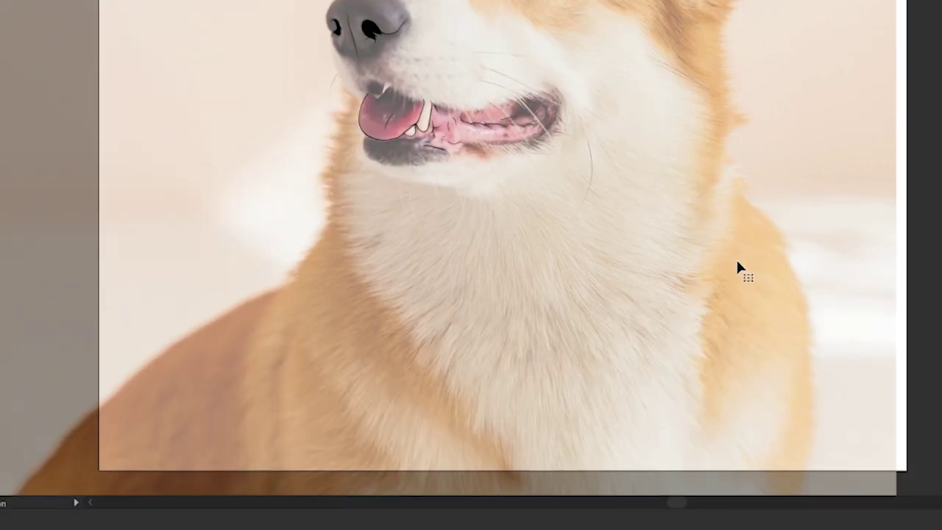
- Draw orange base patches with jagged fur edges over the coat on both sides of the white chest using the Pencil tool
key(n)
mouse_move(702, 398)
mouse_down()
mouse_move(725, 242)
mouse_move(802, 290)
mouse_move(813, 432)
mouse_move(773, 465)
mouse_up()
mouse_move(801, 425)
mouse_down()
mouse_move(777, 357)
mouse_move(720, 420)
mouse_move(708, 387)
mouse_up()
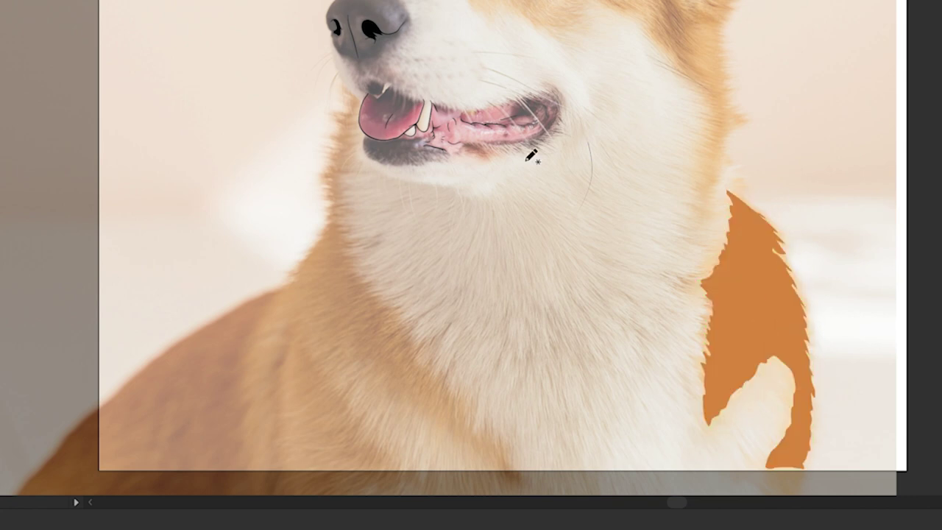
mouse_move(300, 290)
mouse_down()
mouse_move(349, 119)
mouse_move(378, 305)
mouse_move(363, 381)
mouse_move(301, 284)
mouse_up()
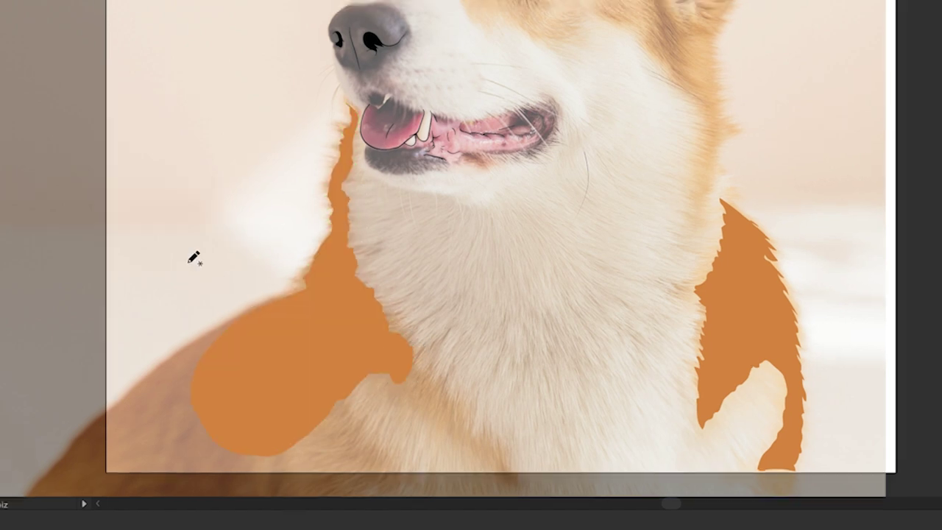
- Extend the orange patch with fur tufts up the neck and across the near shoulder down to the artboard's lower edge
key(z)
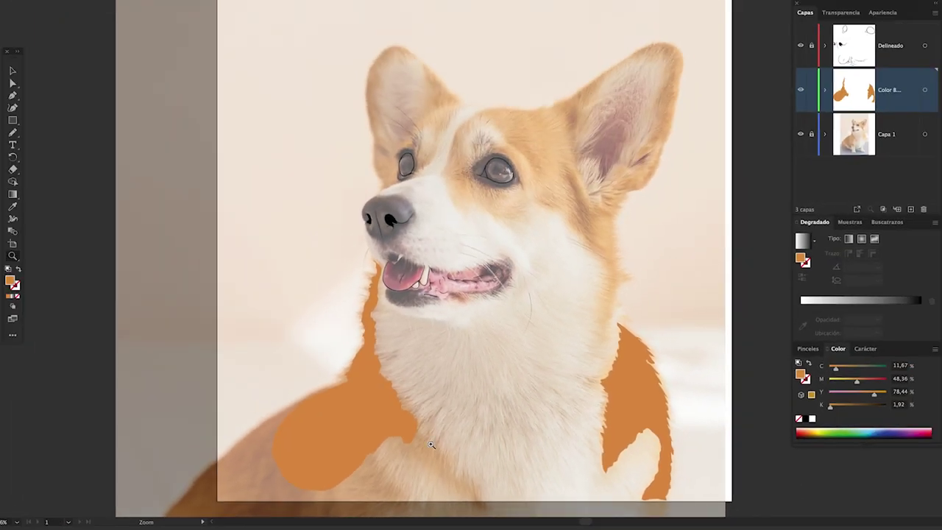
drag(247, 334, 389, 168)
key(n)
mouse_move(585, 176)
mouse_down()
mouse_move(593, 187)
mouse_move(567, 308)
mouse_move(531, 406)
mouse_move(589, 249)
mouse_up()
key(super+z)
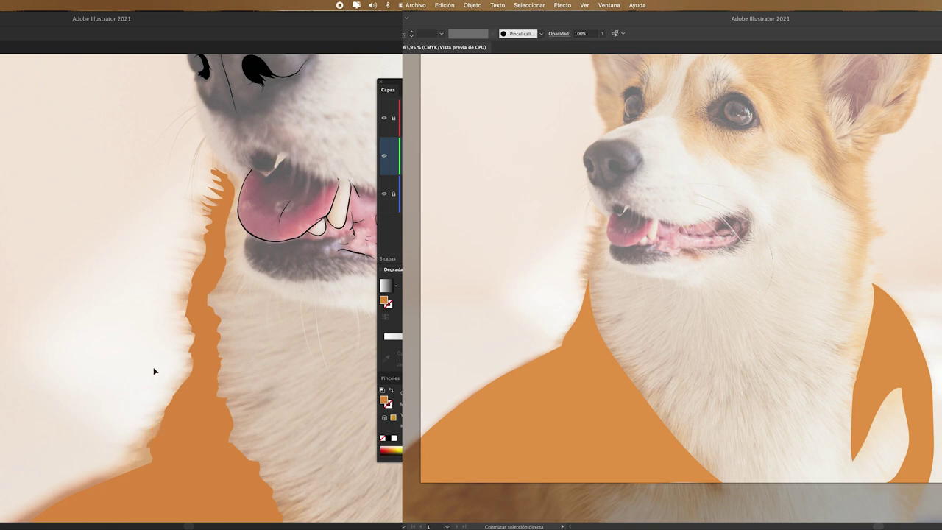
drag(557, 383, 564, 369)
mouse_move(202, 368)
mouse_down()
mouse_move(153, 437)
mouse_move(181, 417)
mouse_move(225, 311)
mouse_up()
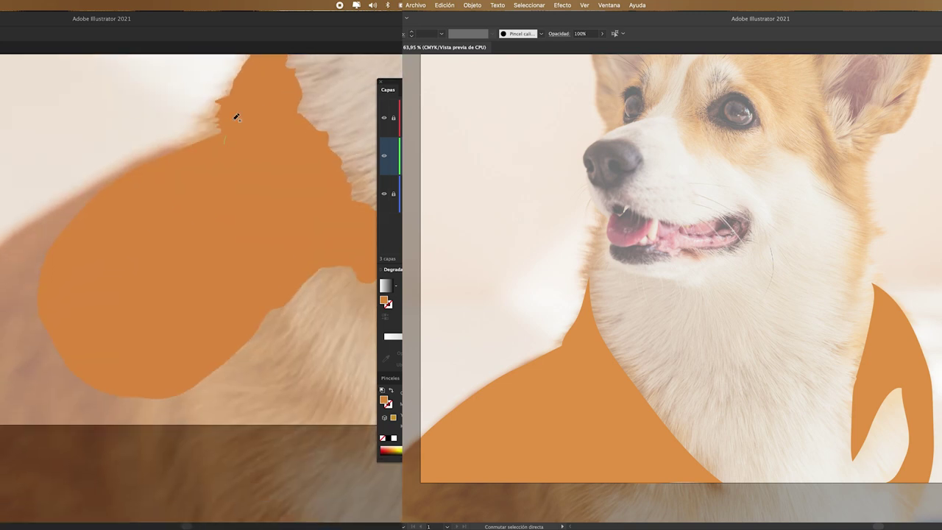
mouse_move(210, 332)
mouse_down()
mouse_move(103, 234)
mouse_move(5, 173)
mouse_move(6, 379)
mouse_up()
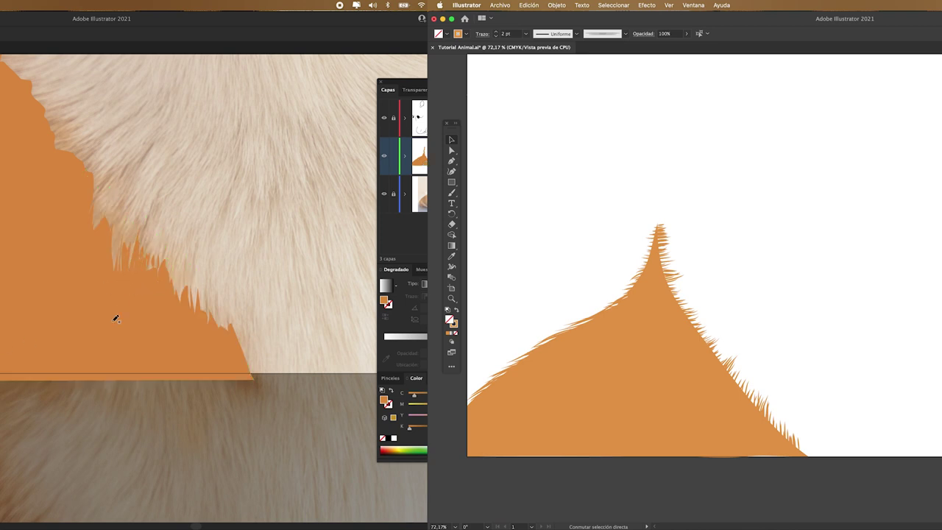
mouse_move(114, 296)
mouse_down()
mouse_move(124, 215)
mouse_move(78, 261)
mouse_up()
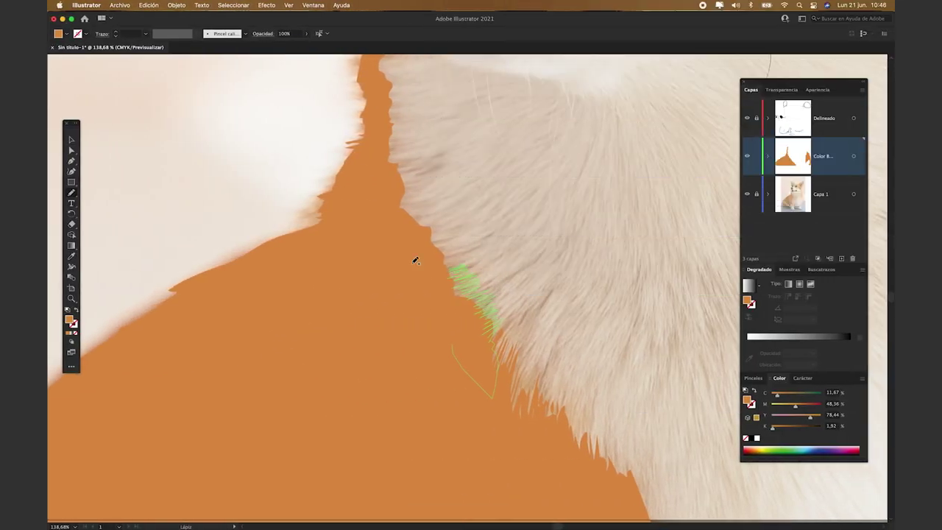
- Draw spiky orange fur tufts with the Pencil tool along the border between the shoulder and the white chest
drag(422, 266, 512, 319)
drag(478, 293, 442, 262)
key(space)
drag(441, 312, 451, 383)
mouse_move(401, 195)
mouse_down()
mouse_move(400, 223)
mouse_move(424, 235)
mouse_move(415, 262)
mouse_move(445, 292)
mouse_up()
mouse_move(495, 405)
mouse_down()
mouse_move(498, 370)
mouse_move(476, 306)
mouse_move(420, 299)
mouse_up()
key(space)
drag(548, 308, 587, 436)
mouse_move(436, 210)
mouse_down()
mouse_move(412, 203)
mouse_move(402, 228)
mouse_move(424, 252)
mouse_up()
mouse_move(406, 273)
mouse_down()
mouse_move(420, 306)
mouse_move(379, 366)
mouse_move(383, 389)
mouse_move(344, 423)
mouse_move(427, 284)
mouse_up()
key(super+0)
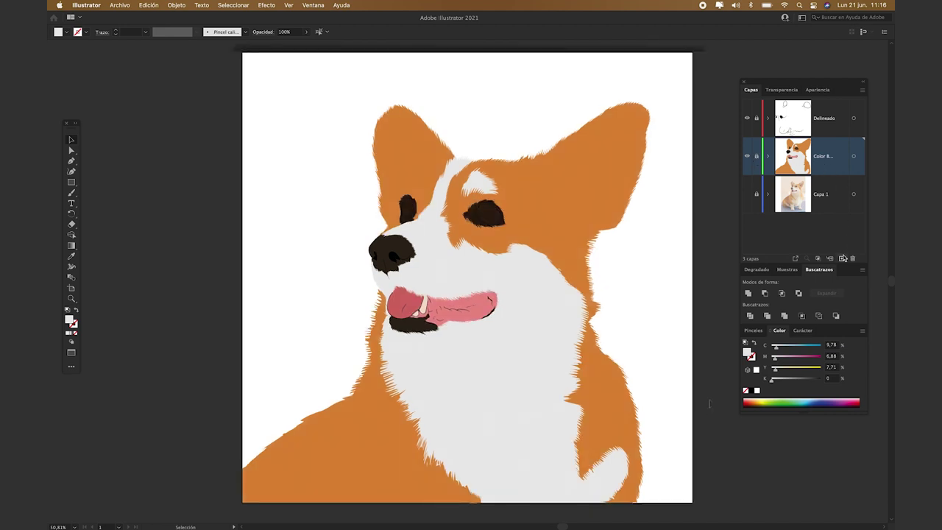
- Add a new layer directly above Color Base and check the separate white shapes of the face and chest
click(841, 258)
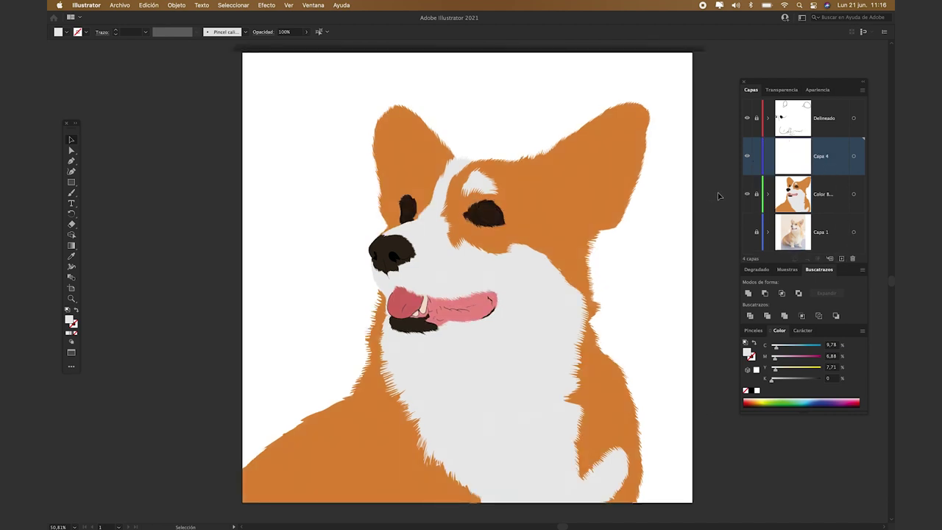
click(514, 347)
click(552, 319)
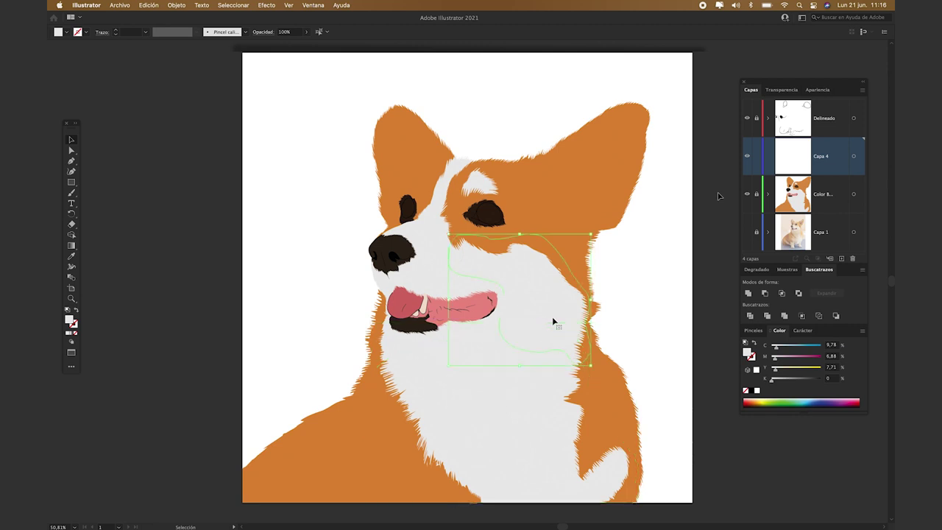
click(408, 345)
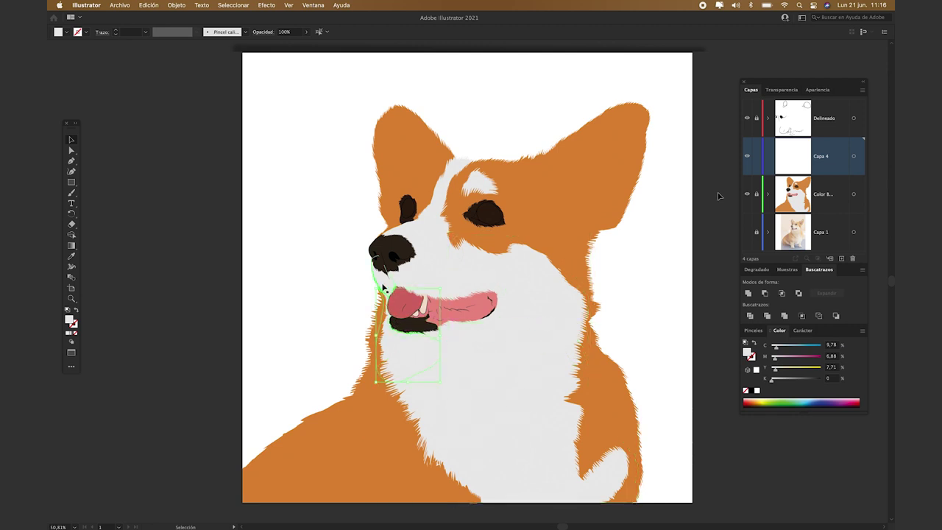
- Examine how the base shapes of the muzzle, forehead stripe, cheek, mouth and chest overlap one another
click(416, 237)
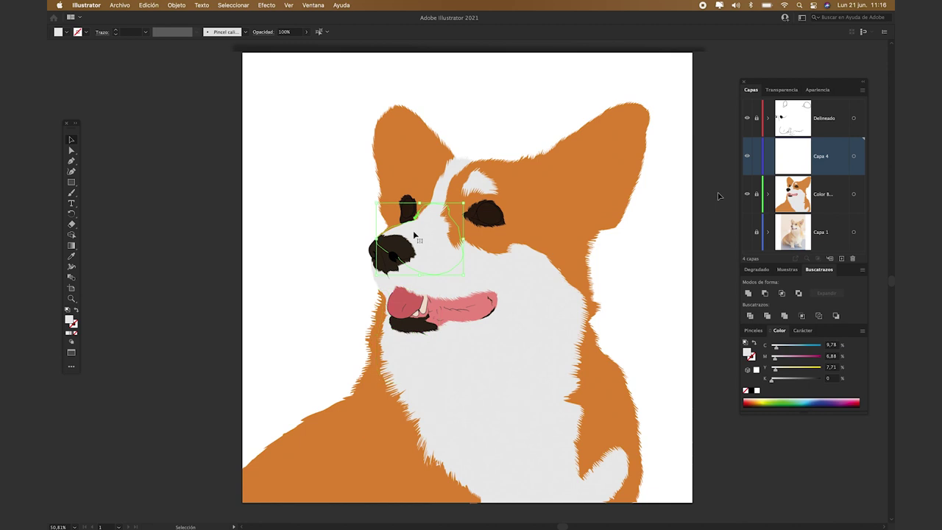
click(439, 194)
click(647, 274)
click(397, 293)
click(480, 328)
click(645, 290)
drag(477, 314, 316, 412)
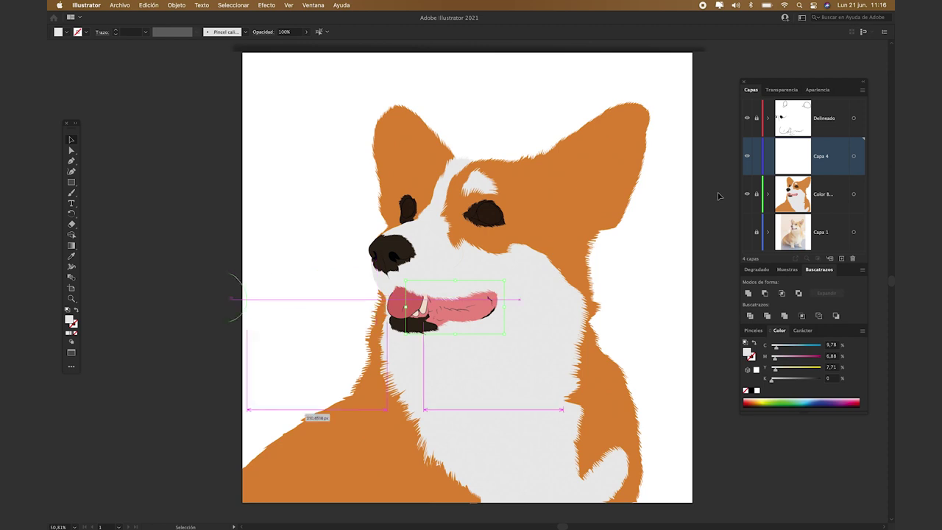
drag(316, 412, 479, 497)
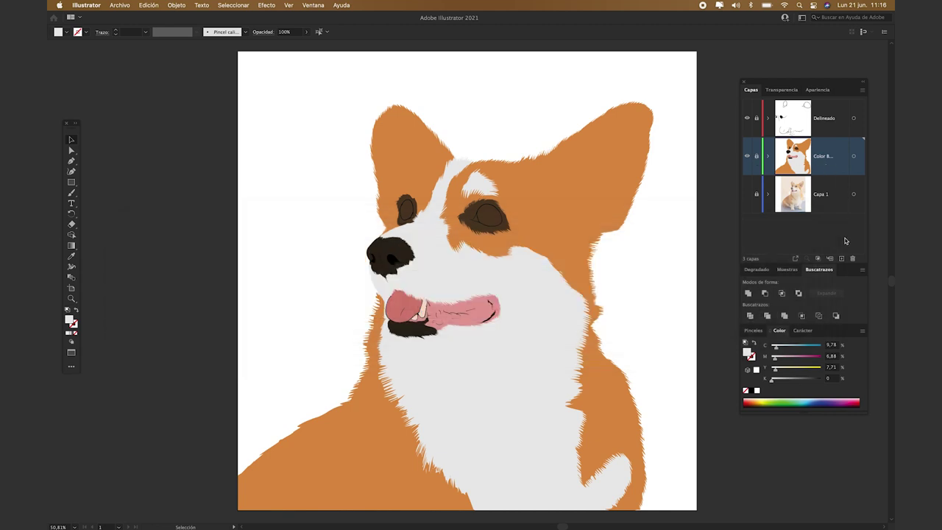
- Add a new layer above the base color layer and choose the thin tapered hair brush
click(841, 258)
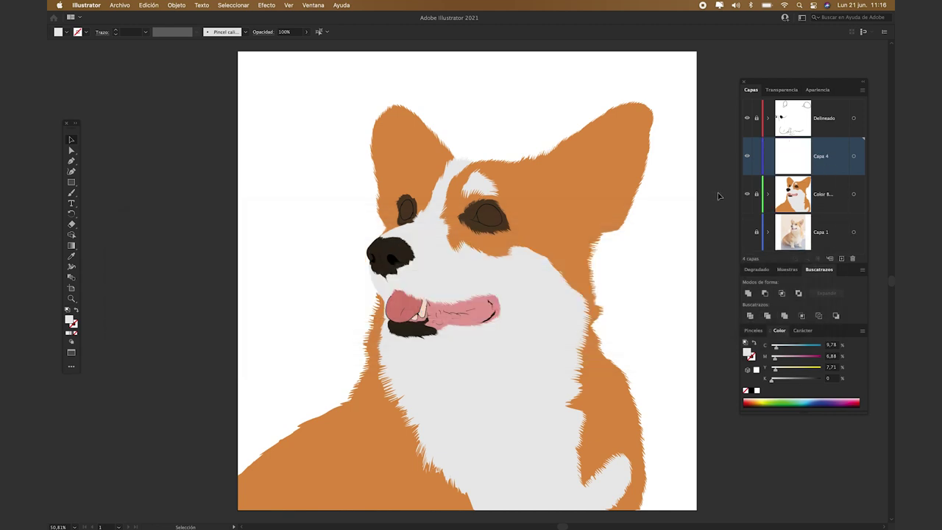
click(245, 32)
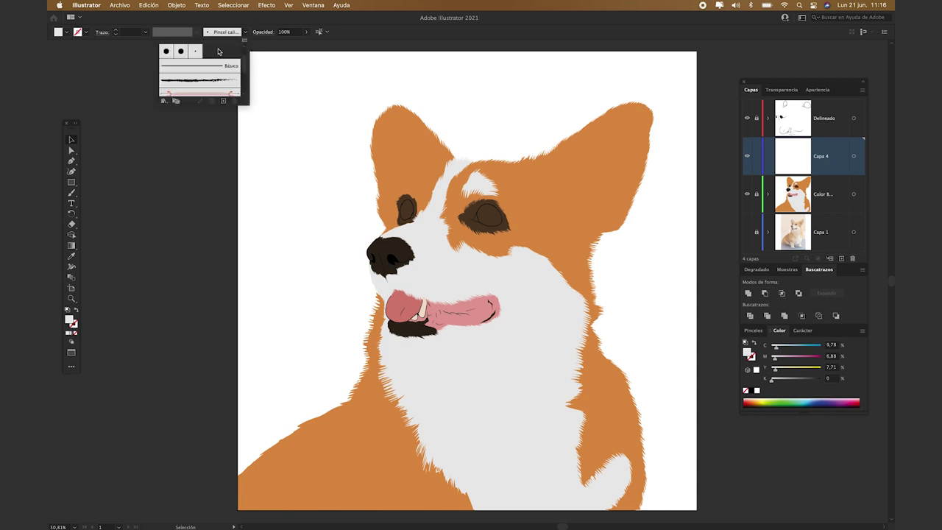
scroll(245, 65, down, 3)
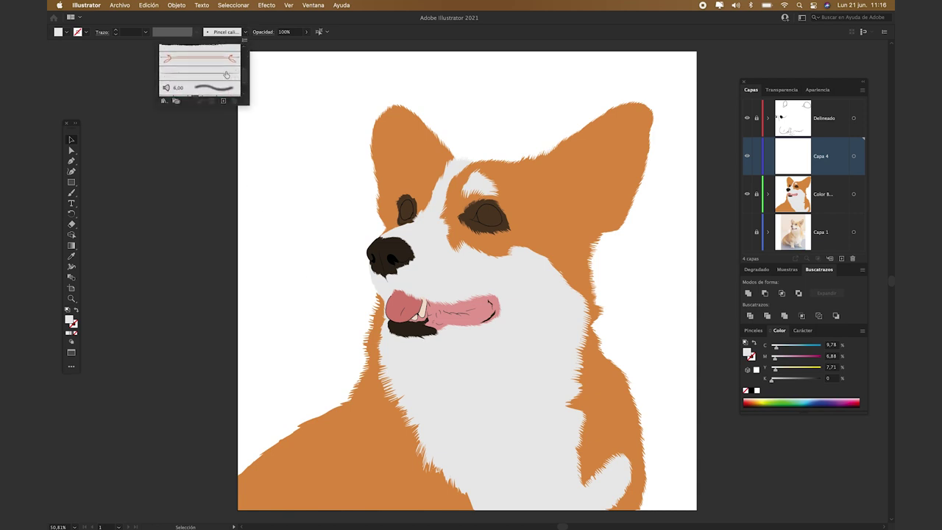
click(226, 76)
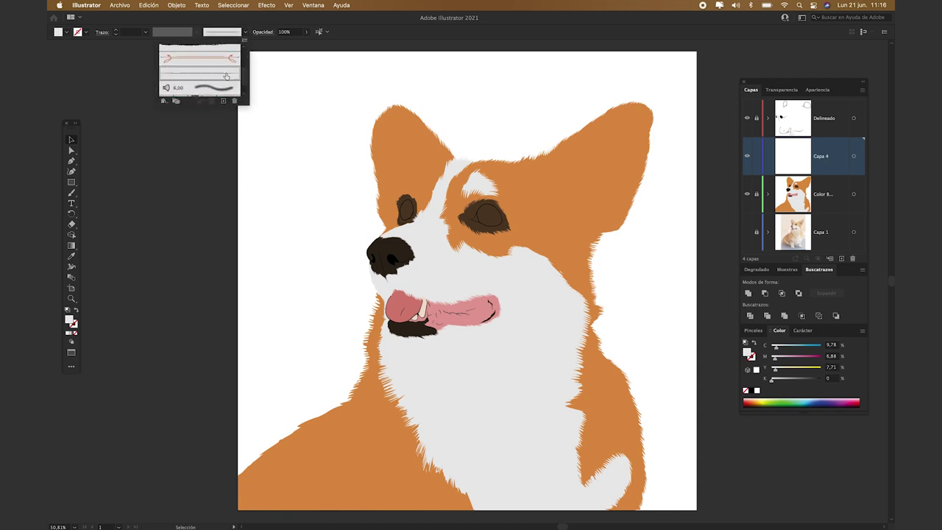
- Set the brush opacity to 25% without fill and sample the coat's orange for the Paintbrush
click(288, 32)
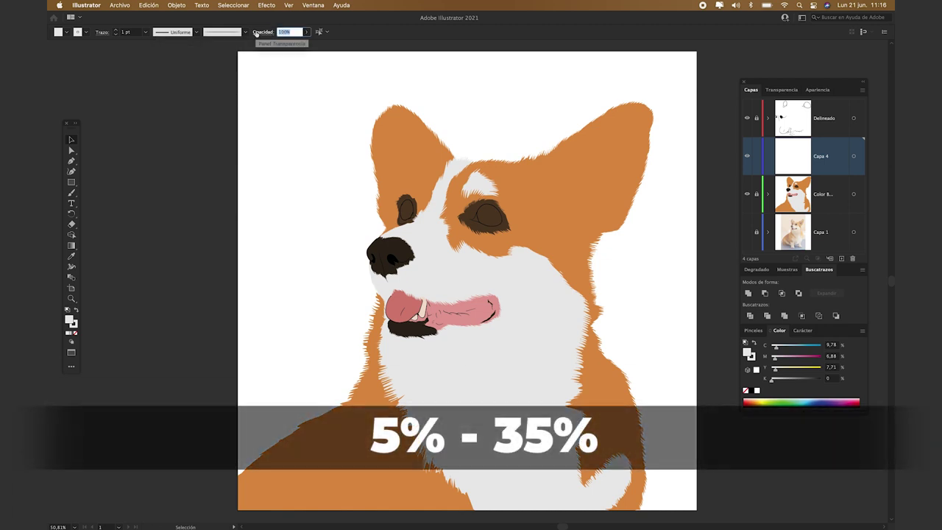
text(25)
key(Return)
click(67, 32)
click(54, 47)
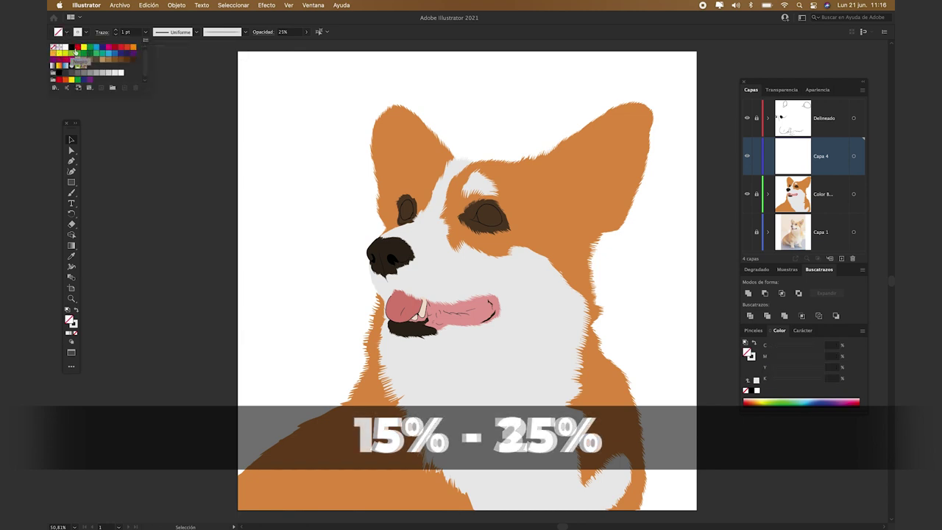
key(i)
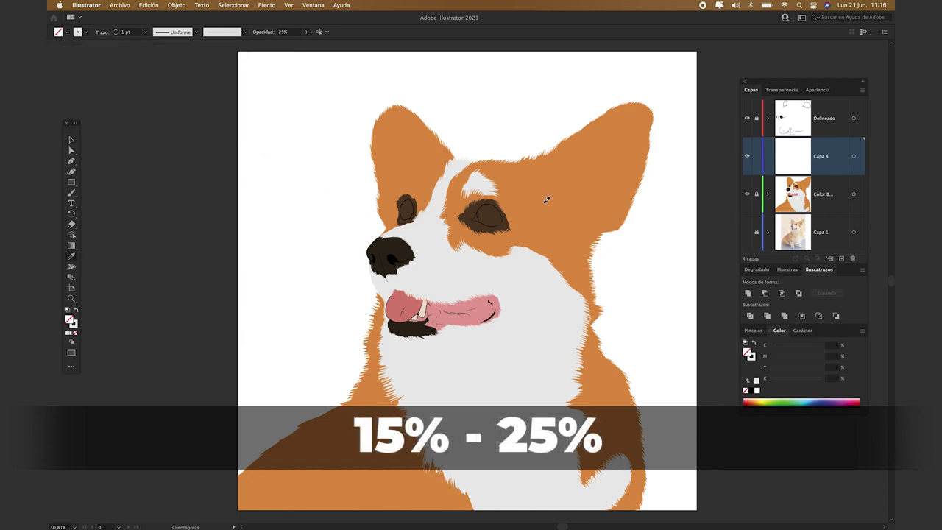
click(547, 199)
key(b)
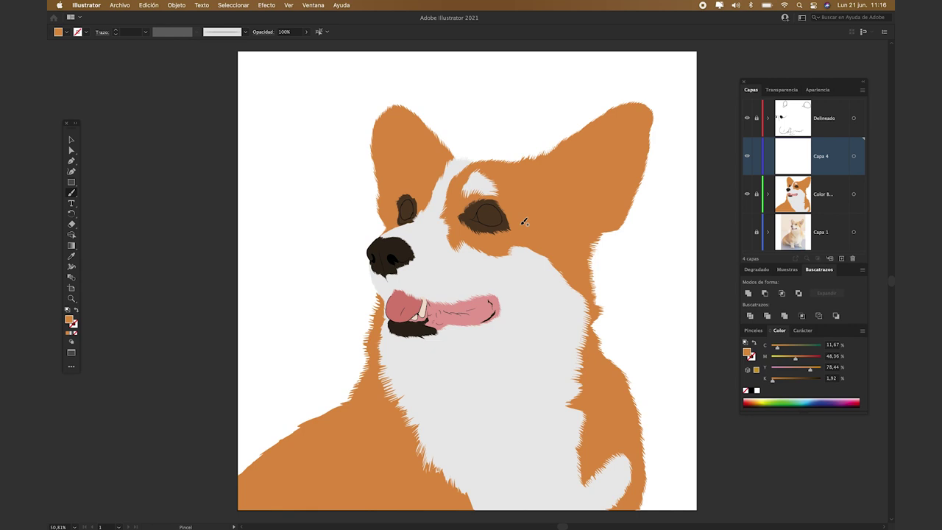
- With an orange stroke, no fill and 25% opacity, paint fine hairs along the white forehead stripe beside the near eye
scroll(519, 236, up, 5)
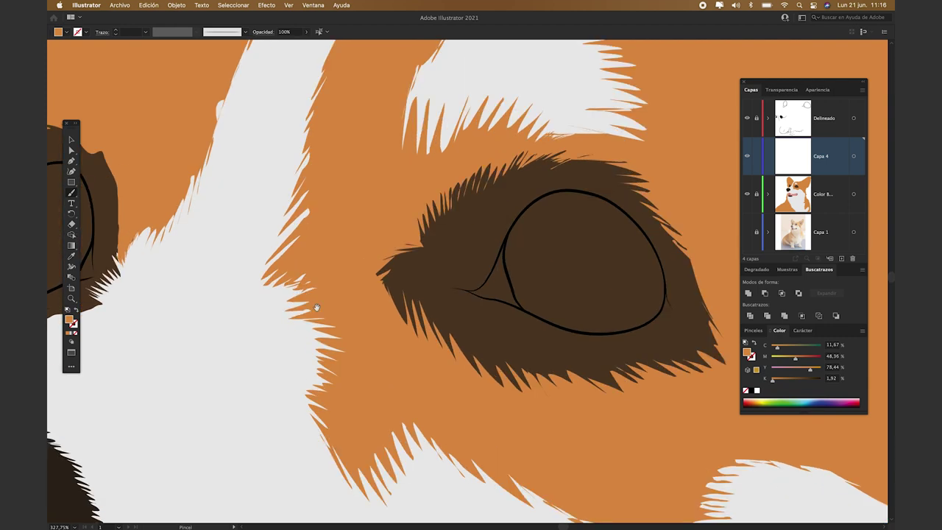
drag(247, 293, 293, 257)
key(v)
click(289, 31)
text(3)
key(Return)
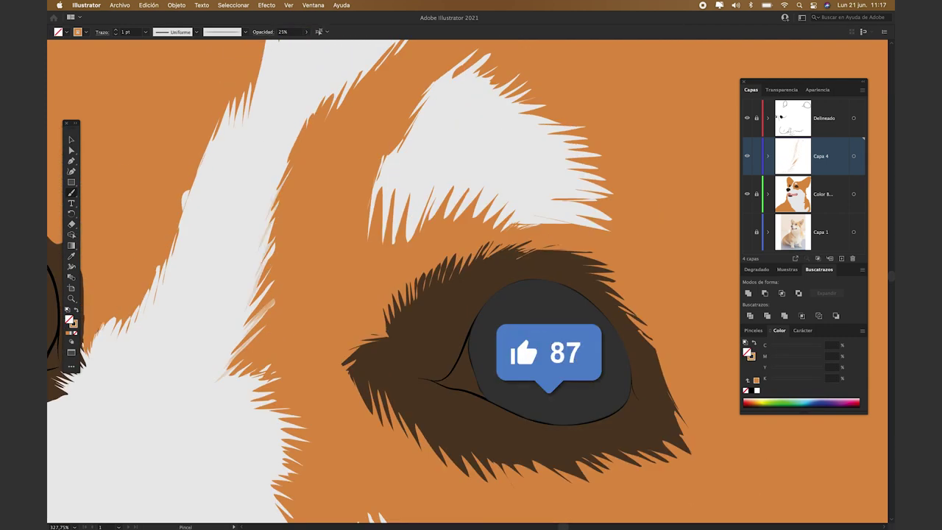
drag(273, 196, 288, 160)
drag(285, 163, 321, 96)
mouse_move(285, 157)
mouse_down()
mouse_move(326, 91)
mouse_move(305, 119)
mouse_up()
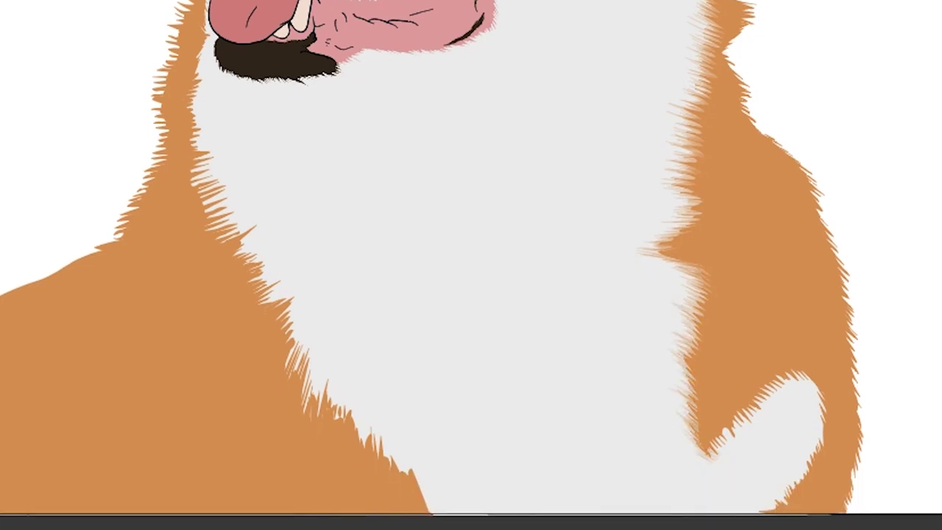
- Paint fine orange hairs over the jagged edge of the small white patch beside the lower chest
drag(753, 408, 769, 420)
drag(744, 413, 758, 428)
mouse_move(730, 425)
mouse_down()
mouse_move(746, 442)
mouse_move(729, 449)
mouse_up()
drag(708, 445, 718, 462)
drag(789, 371, 801, 384)
mouse_move(773, 378)
mouse_down()
mouse_move(788, 394)
mouse_move(774, 400)
mouse_up()
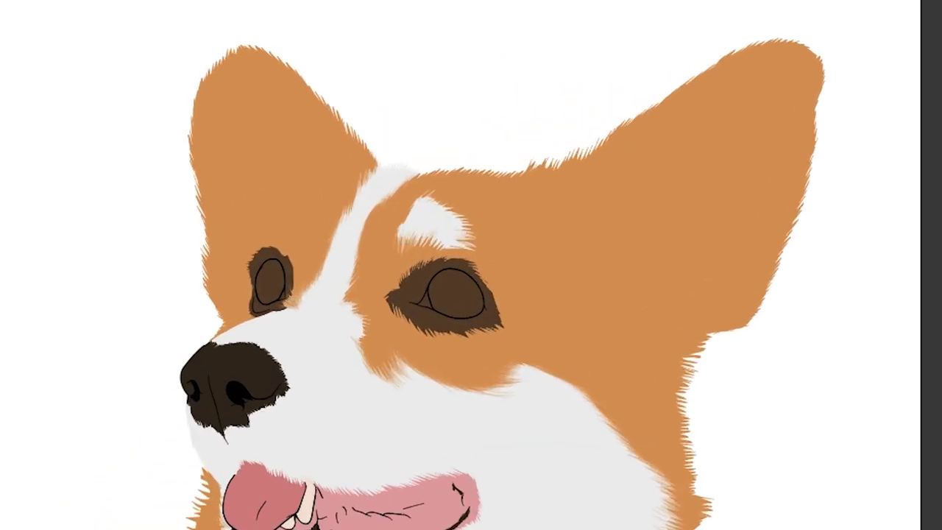
- Paint fine orange hairs along the outer edge of the far ear down to the side of the face
drag(199, 193, 192, 167)
drag(204, 217, 197, 200)
drag(198, 188, 188, 151)
drag(191, 139, 187, 122)
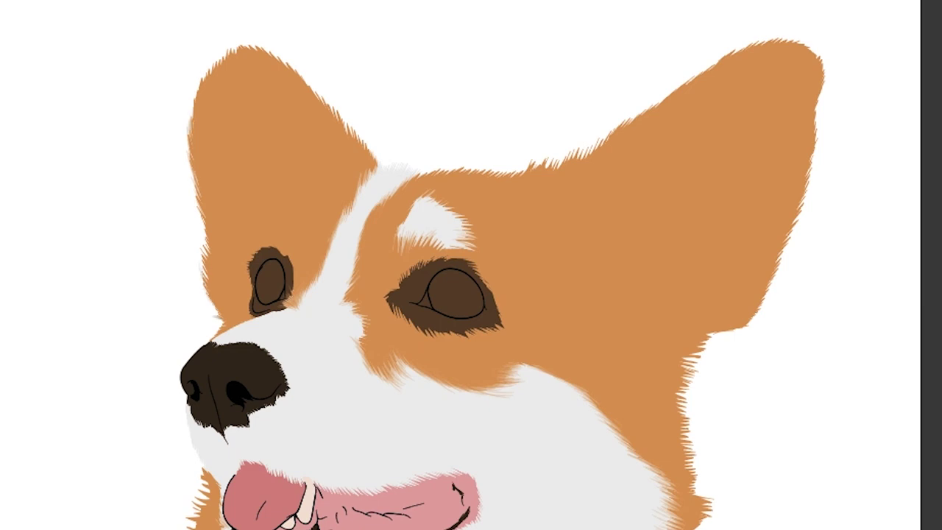
drag(206, 269, 202, 258)
drag(213, 306, 203, 286)
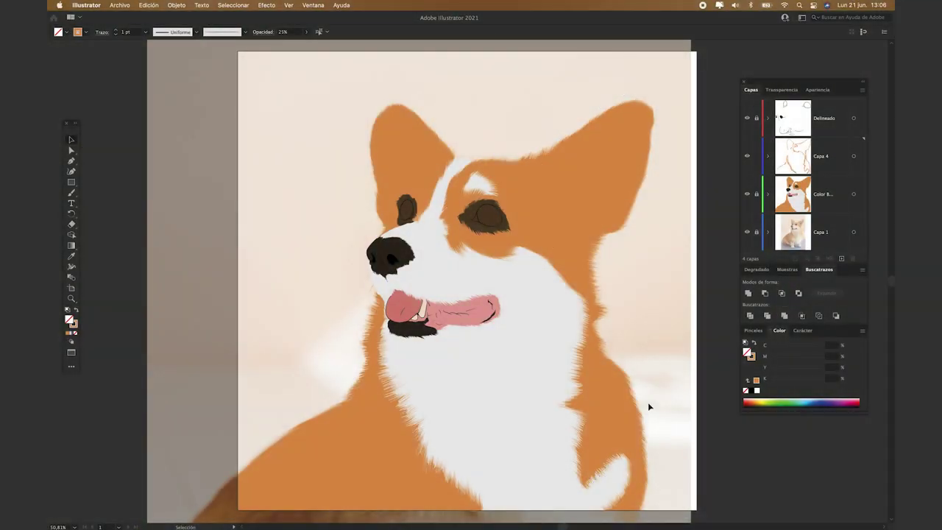
- Hide the reference photo layer and compare the artwork with and without the hairs on Capa 4
click(746, 157)
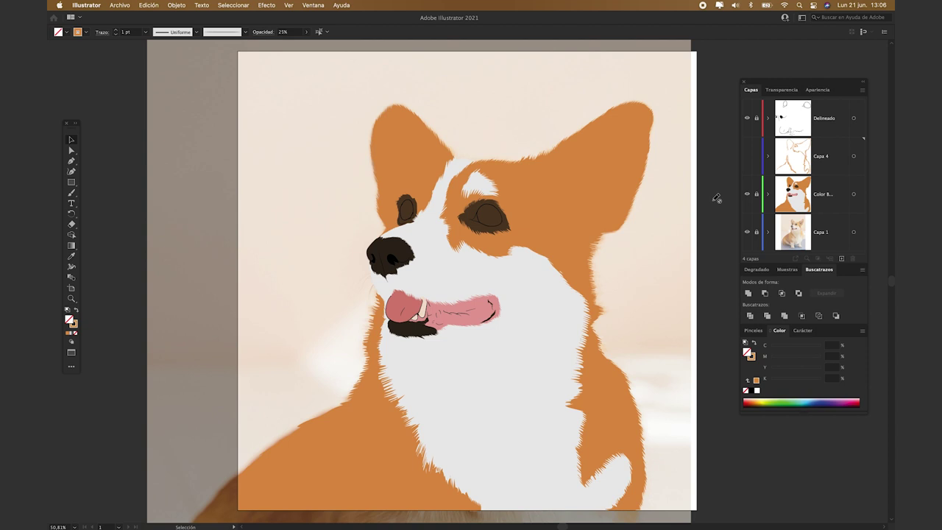
click(747, 232)
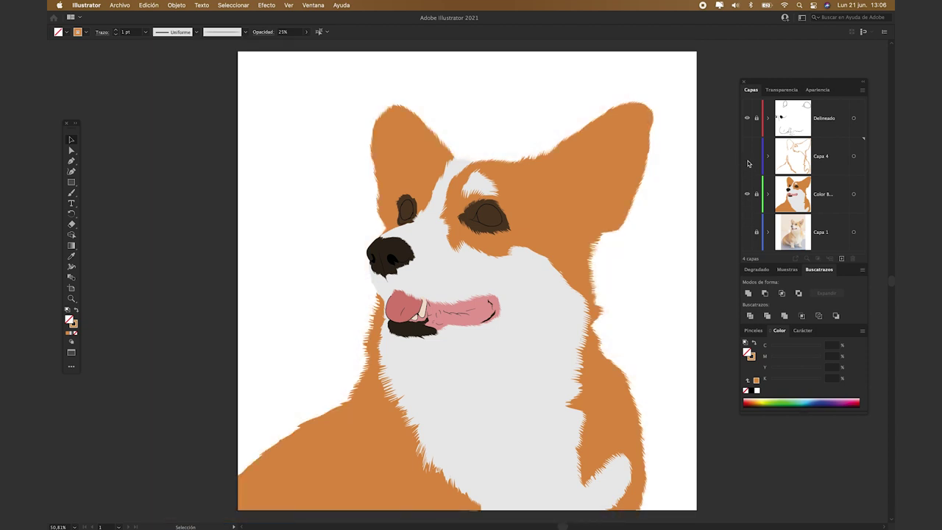
click(747, 156)
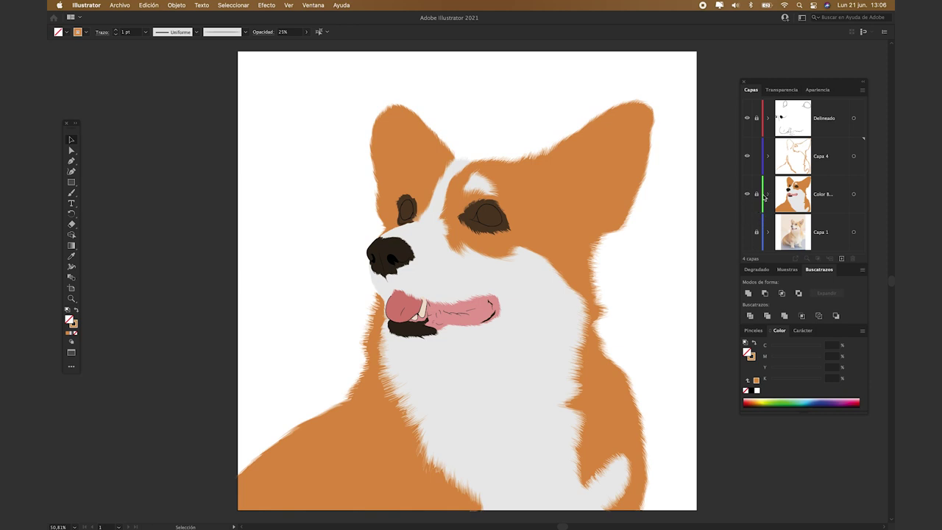
- Lock Capa 4, add a new layer above it, and set the Paintbrush to 35% opacity with a 2 pt stroke
click(756, 157)
click(841, 259)
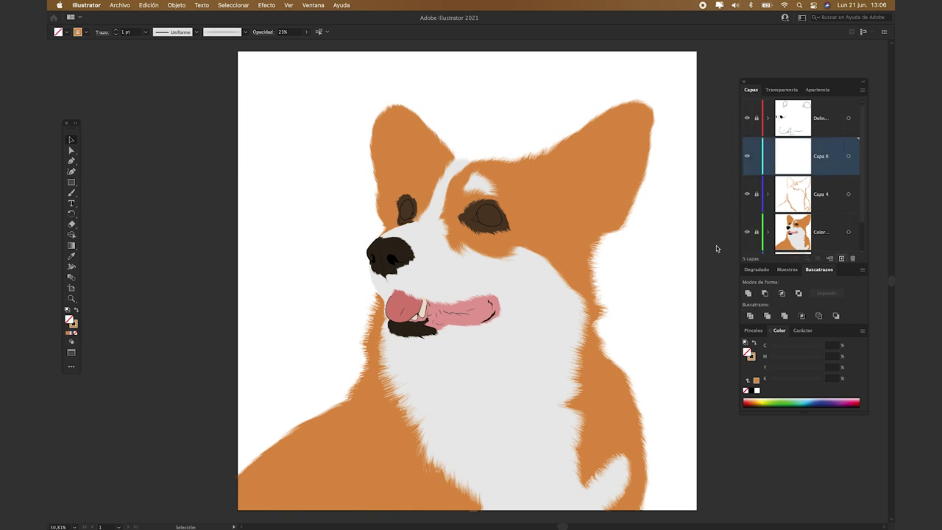
key(b)
scroll(397, 388, up, 10)
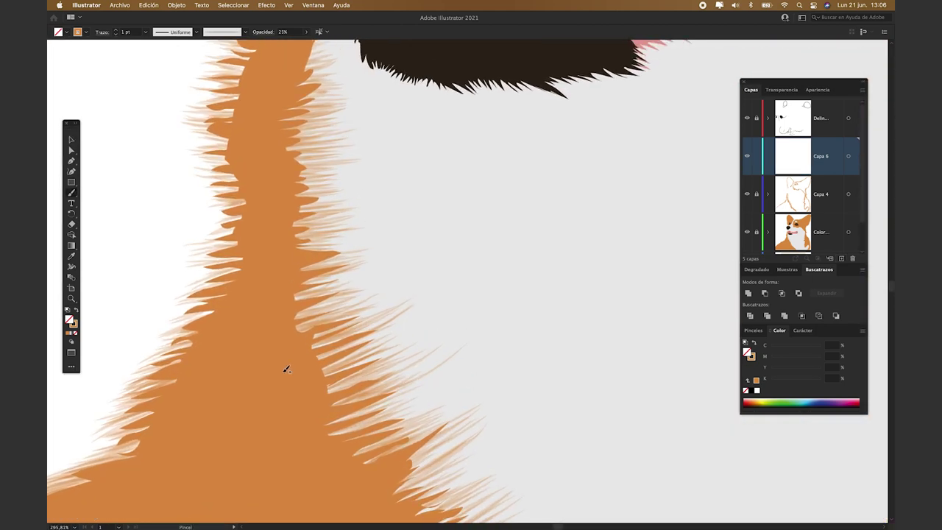
click(289, 33)
text(3)
key(Return)
key([)
- Paint a second layer of orange hairs along the middle of the neck's border with the white chest
mouse_move(296, 317)
mouse_down()
mouse_move(326, 306)
mouse_move(325, 319)
mouse_up()
drag(297, 327, 326, 310)
drag(312, 347, 335, 338)
drag(312, 348, 350, 345)
mouse_move(307, 308)
mouse_down()
mouse_move(350, 290)
mouse_move(331, 287)
mouse_up()
drag(301, 270, 337, 261)
drag(300, 213, 328, 203)
mouse_move(294, 225)
mouse_down()
mouse_move(314, 218)
mouse_move(320, 245)
mouse_up()
drag(296, 244, 340, 252)
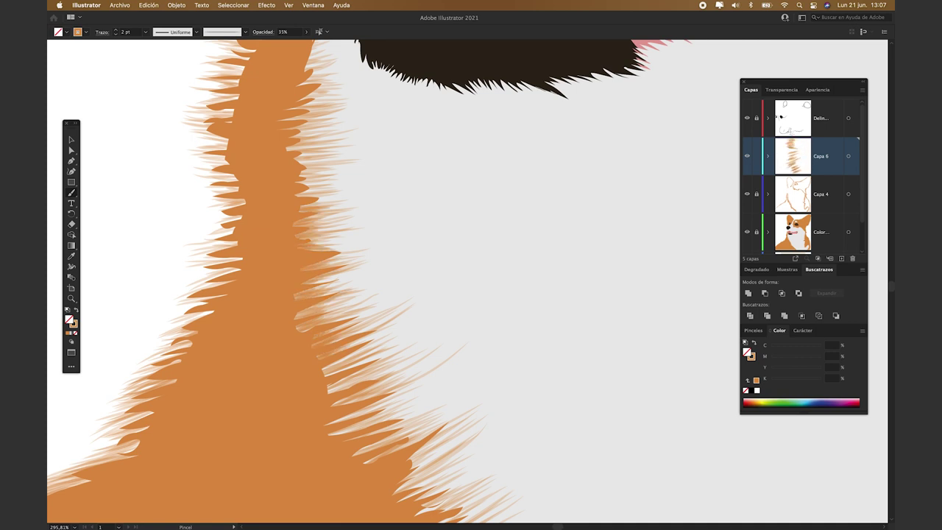
- Fill the gaps between the lower neck tufts with short overlapping orange hairs beside the white chest
drag(356, 393, 384, 385)
drag(332, 405, 394, 384)
mouse_move(328, 394)
mouse_down()
mouse_move(362, 378)
mouse_move(354, 380)
mouse_up()
drag(327, 391, 360, 363)
drag(340, 381, 359, 373)
drag(321, 372, 354, 362)
drag(323, 369, 360, 352)
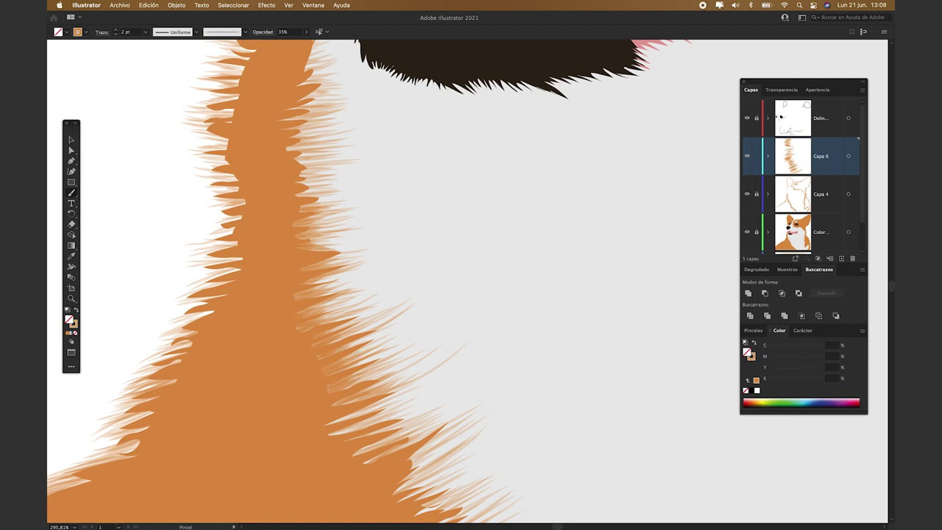
- Paint longer orange hairs reaching from the neck's inner edge out onto the white chest
drag(368, 412, 389, 348)
drag(354, 358, 408, 336)
drag(357, 370, 399, 354)
mouse_move(349, 370)
mouse_down()
mouse_move(391, 359)
mouse_move(386, 333)
mouse_up()
drag(342, 258, 373, 251)
drag(330, 202, 365, 195)
drag(337, 224, 377, 206)
mouse_move(334, 218)
mouse_down()
mouse_move(368, 211)
mouse_move(396, 296)
mouse_up()
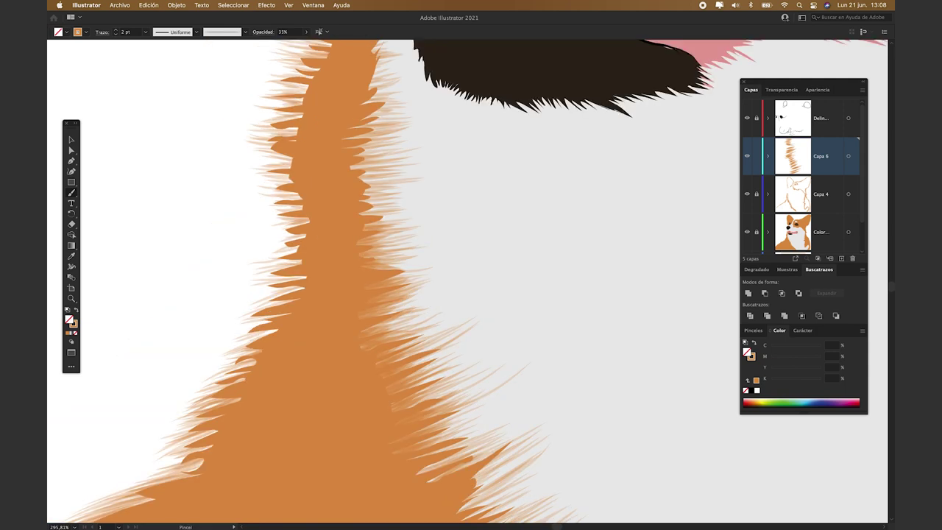
- Layer overlapping orange hairs along the neck's inner edge from just below the dark lip down to the lower tufts
drag(375, 257, 430, 245)
drag(370, 240, 399, 232)
drag(360, 220, 414, 209)
drag(361, 125, 389, 119)
mouse_move(343, 138)
mouse_down()
mouse_move(390, 126)
mouse_move(387, 135)
mouse_up()
drag(354, 149, 384, 145)
mouse_move(353, 155)
mouse_down()
mouse_move(382, 150)
mouse_move(384, 163)
mouse_up()
mouse_move(356, 178)
mouse_down()
mouse_move(384, 170)
mouse_move(377, 147)
mouse_up()
drag(361, 183, 407, 174)
drag(362, 162, 383, 156)
drag(365, 175, 394, 170)
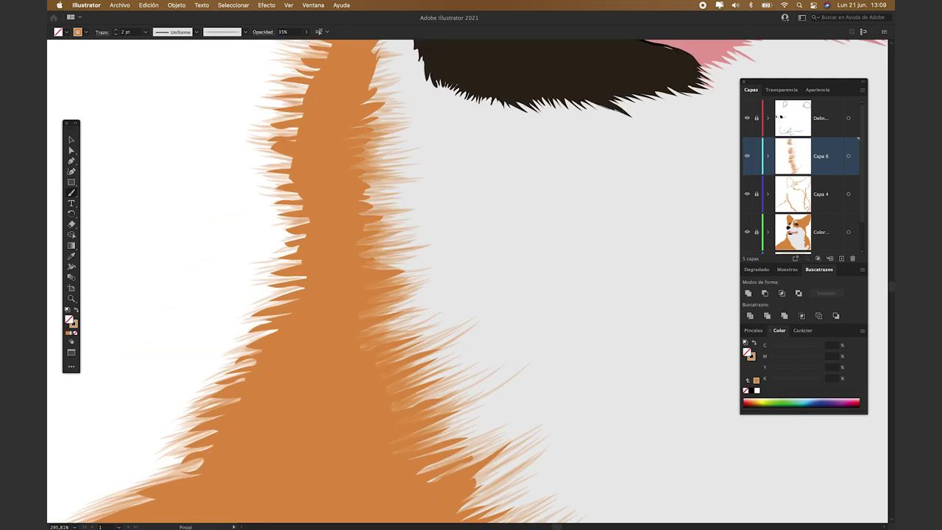
drag(372, 251, 390, 241)
drag(370, 228, 396, 223)
mouse_move(359, 209)
mouse_down()
mouse_move(390, 200)
mouse_move(386, 187)
mouse_up()
drag(361, 186, 384, 187)
drag(362, 205, 387, 200)
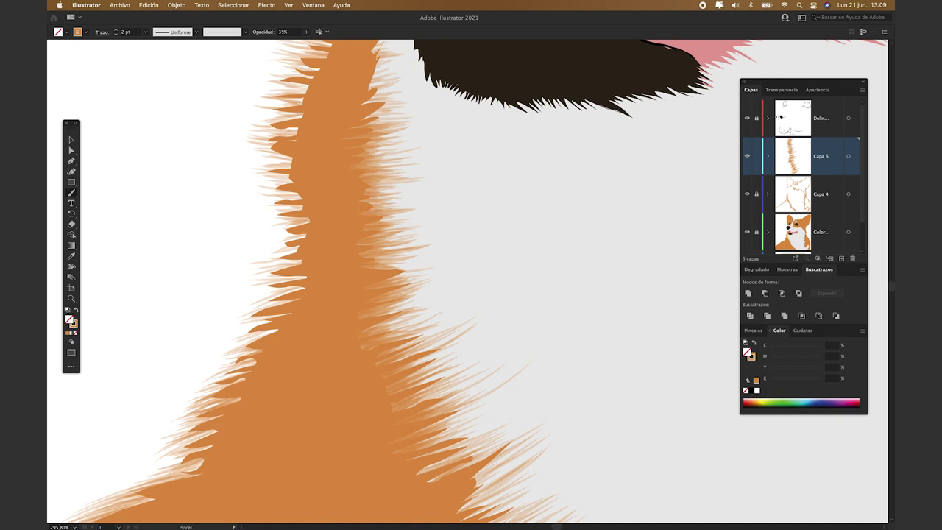
drag(392, 362, 441, 340)
drag(388, 333, 424, 321)
- Continue the layered orange hairs down the near shoulder's border with the white chest, blending the spiky tufts
mouse_move(430, 415)
mouse_down()
mouse_move(477, 391)
mouse_move(331, 173)
mouse_up()
drag(286, 231, 318, 220)
drag(326, 213, 347, 204)
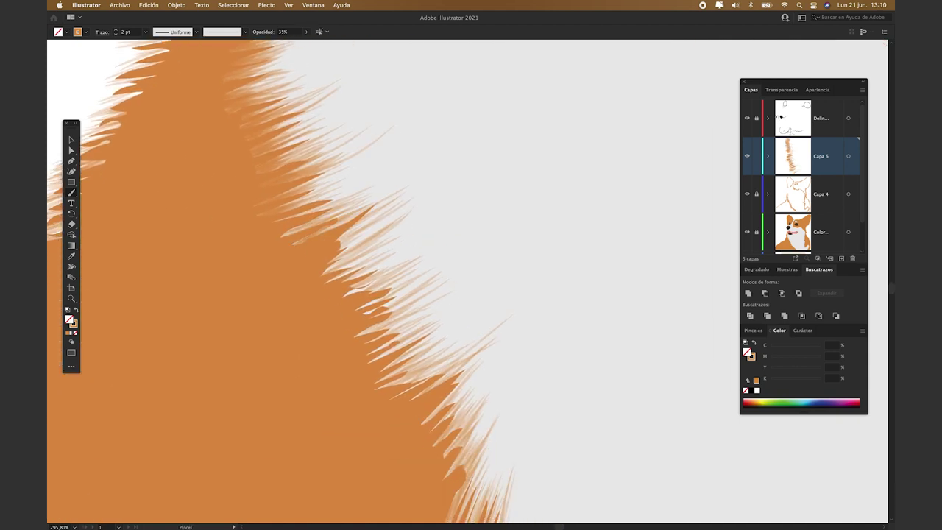
drag(283, 236, 340, 210)
drag(298, 215, 343, 199)
drag(288, 208, 322, 197)
drag(302, 197, 321, 188)
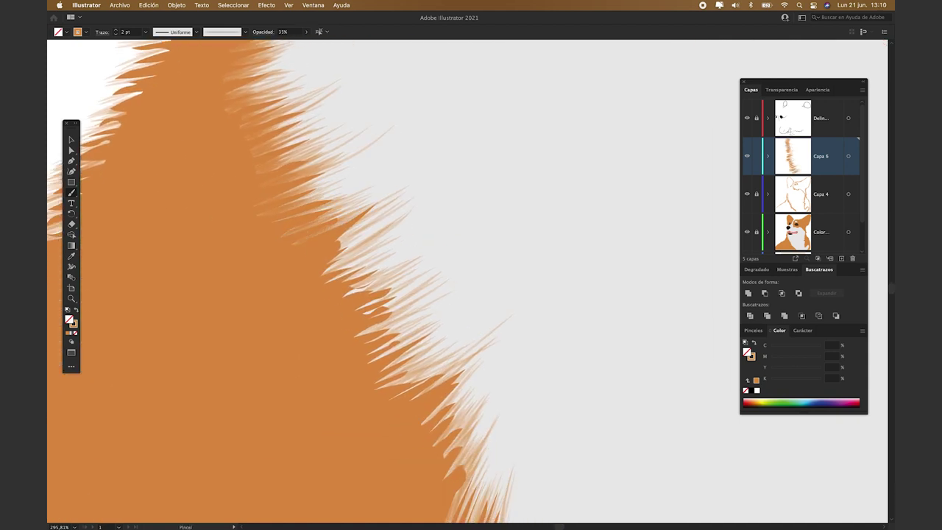
scroll(295, 280, down, 5)
scroll(295, 279, right, 1)
drag(335, 253, 392, 226)
drag(343, 224, 399, 196)
drag(322, 212, 387, 187)
mouse_move(311, 197)
mouse_down()
mouse_move(380, 159)
mouse_move(352, 152)
mouse_up()
mouse_move(319, 165)
mouse_down()
mouse_move(353, 141)
mouse_move(343, 160)
mouse_up()
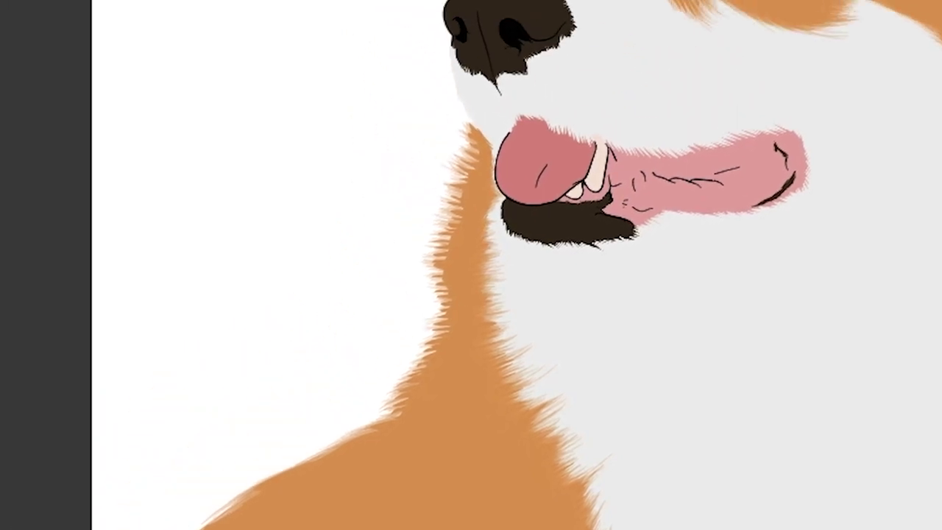
- Paint orange hairs outward along the neck's outer edge from below the muzzle down towards the shoulder
drag(472, 156, 458, 142)
mouse_move(470, 177)
mouse_down()
mouse_move(450, 161)
mouse_move(449, 177)
mouse_up()
mouse_move(462, 201)
mouse_down()
mouse_move(442, 188)
mouse_move(441, 206)
mouse_up()
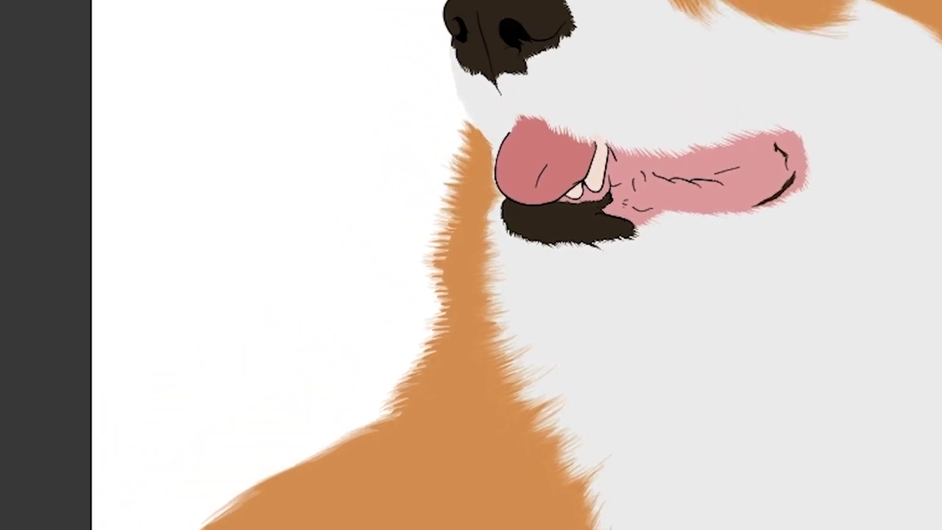
drag(472, 133, 456, 113)
drag(462, 184, 434, 176)
drag(451, 253, 435, 244)
mouse_move(457, 233)
mouse_down()
mouse_move(433, 222)
mouse_move(442, 214)
mouse_up()
drag(448, 294, 425, 283)
drag(448, 269, 419, 255)
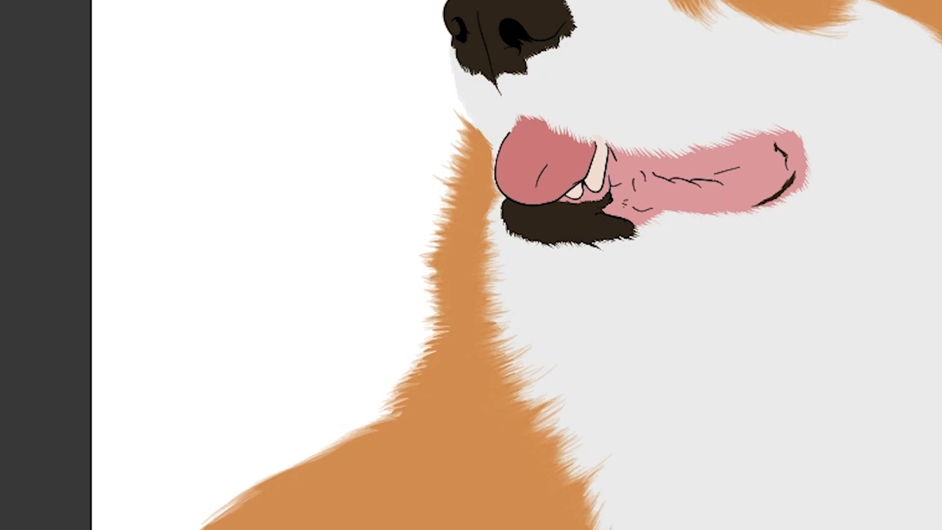
drag(438, 339, 418, 354)
drag(431, 346, 403, 371)
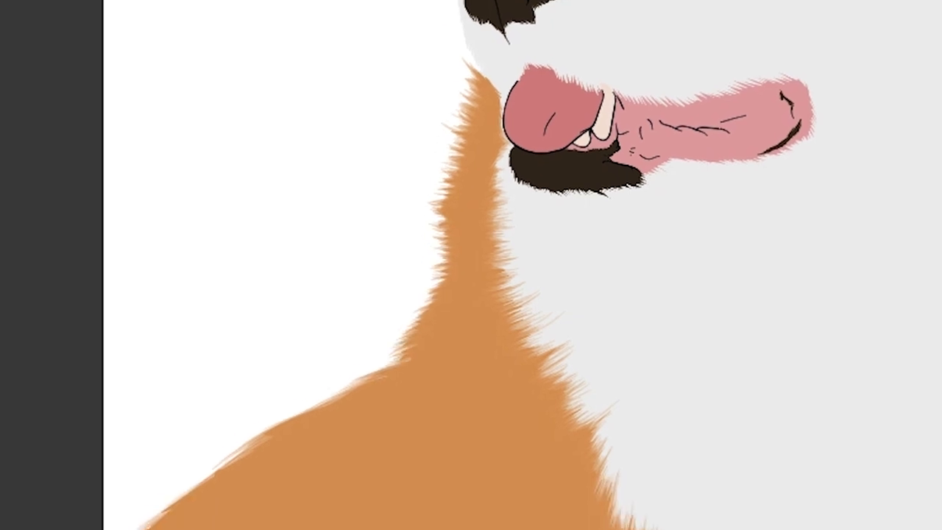
- Paint orange hairs along the far side of the lower chest and around the small white patch
drag(559, 154, 347, 508)
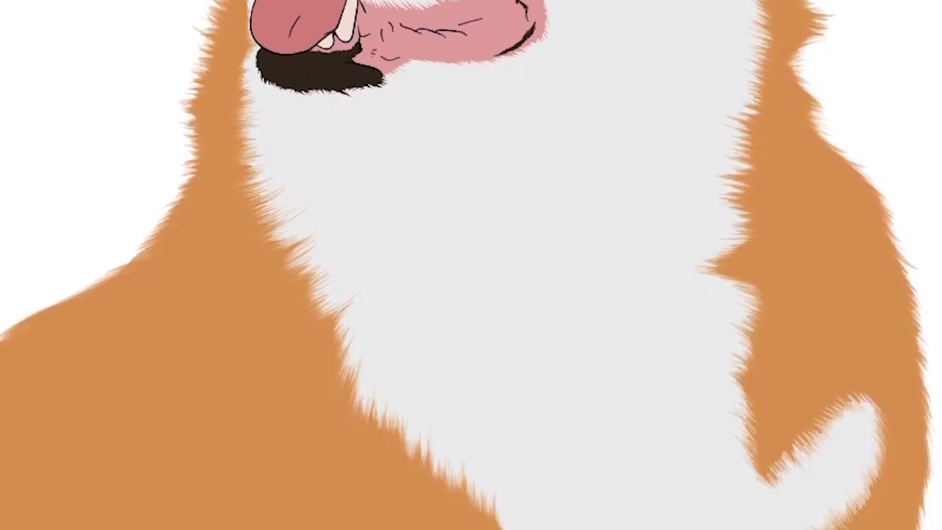
drag(745, 401, 759, 451)
drag(852, 375, 780, 450)
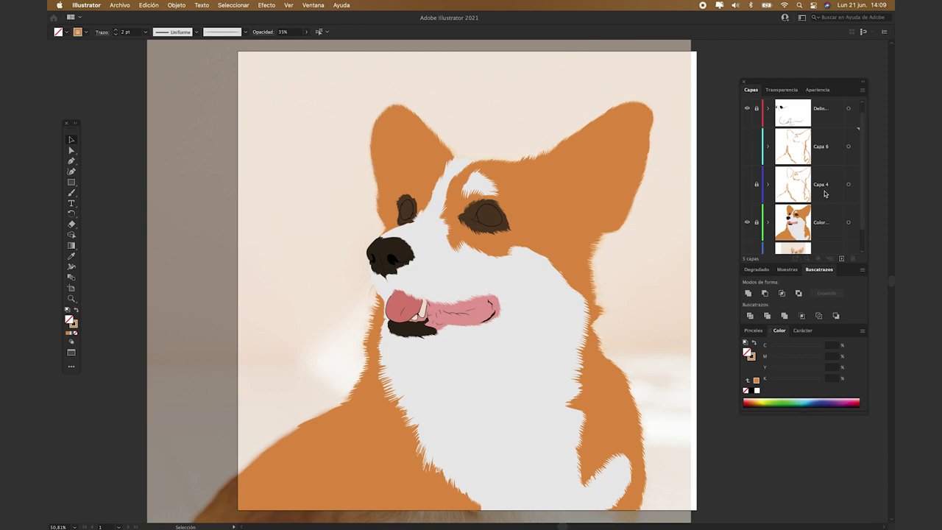
- Hide the photo layer, merge the hairs of Capa 6 into Capa 4, and lock Capa 4
mouse_move(862, 188)
mouse_down()
mouse_move(861, 207)
mouse_move(863, 178)
mouse_up()
click(746, 236)
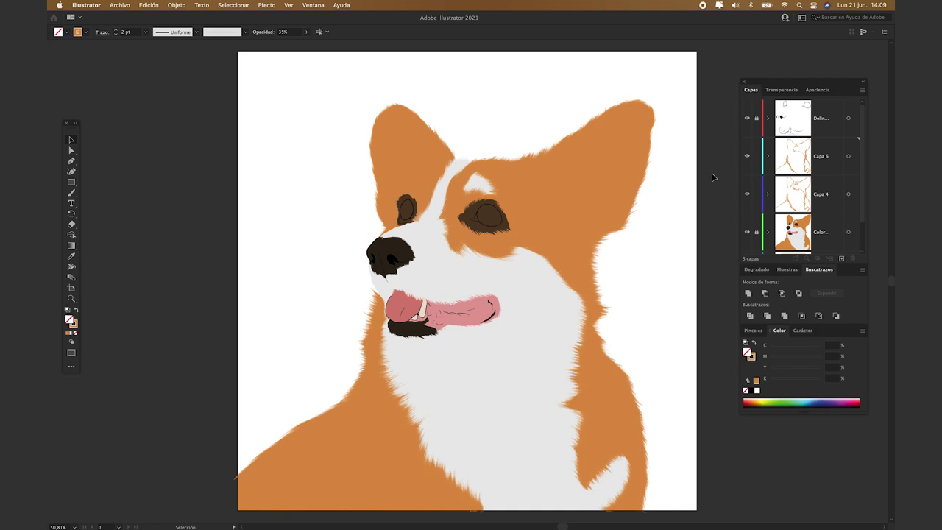
click(817, 166)
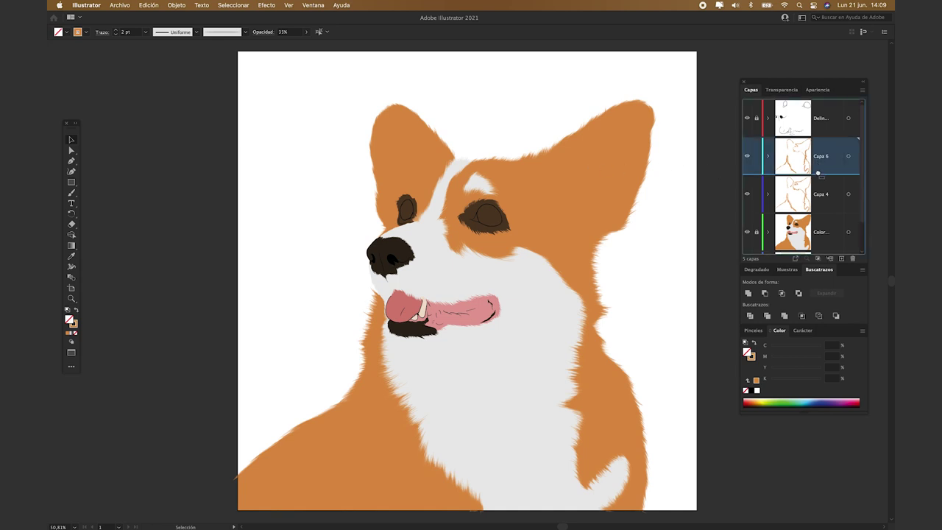
click(818, 192)
drag(817, 195, 812, 191)
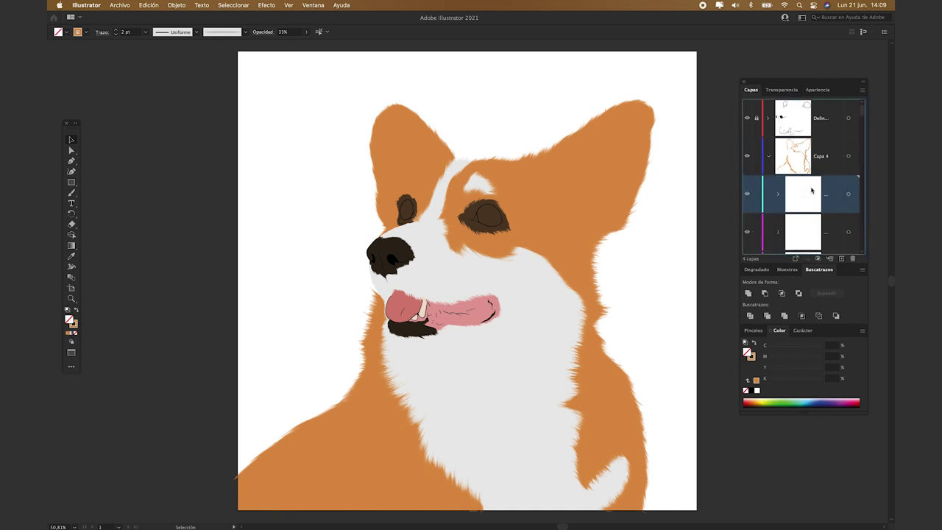
click(767, 157)
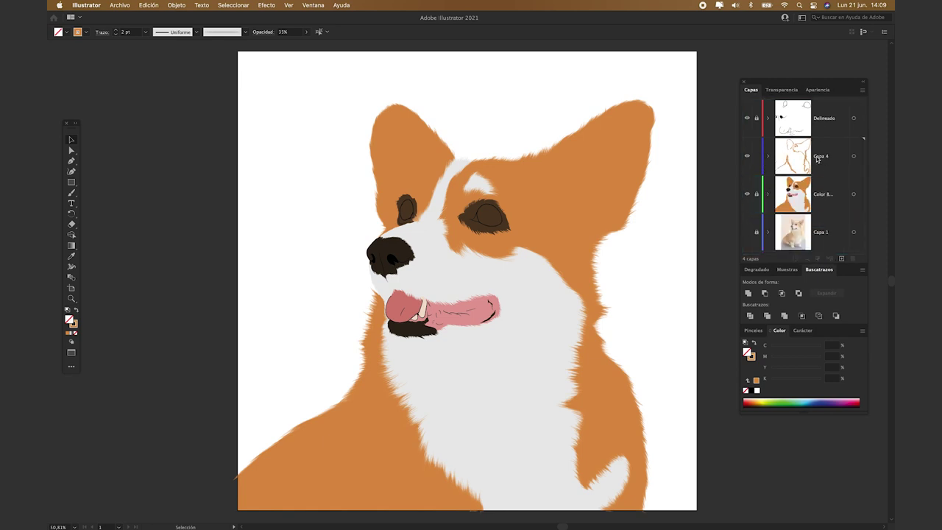
click(758, 156)
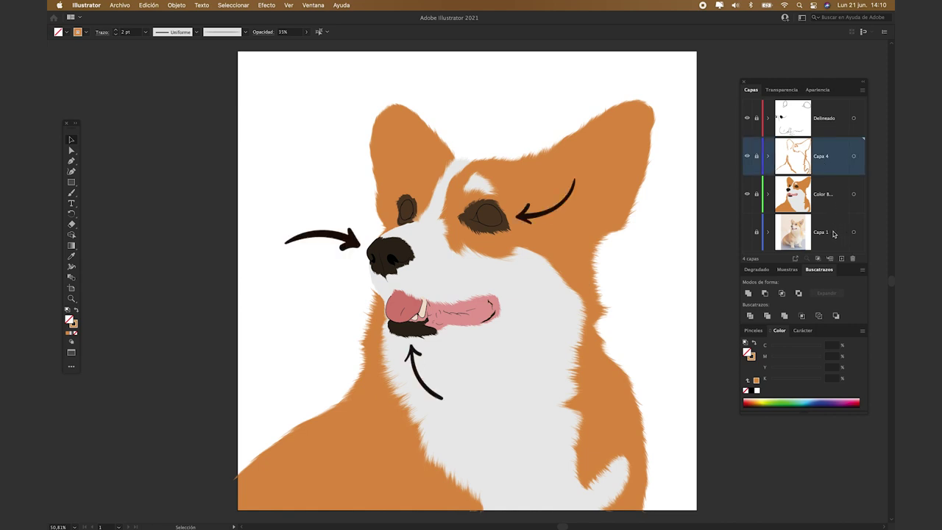
- Create a new layer, sample the eye patch's dark brown and set the brush opacity to 25%
click(841, 258)
key(i)
scroll(489, 213, up, 5)
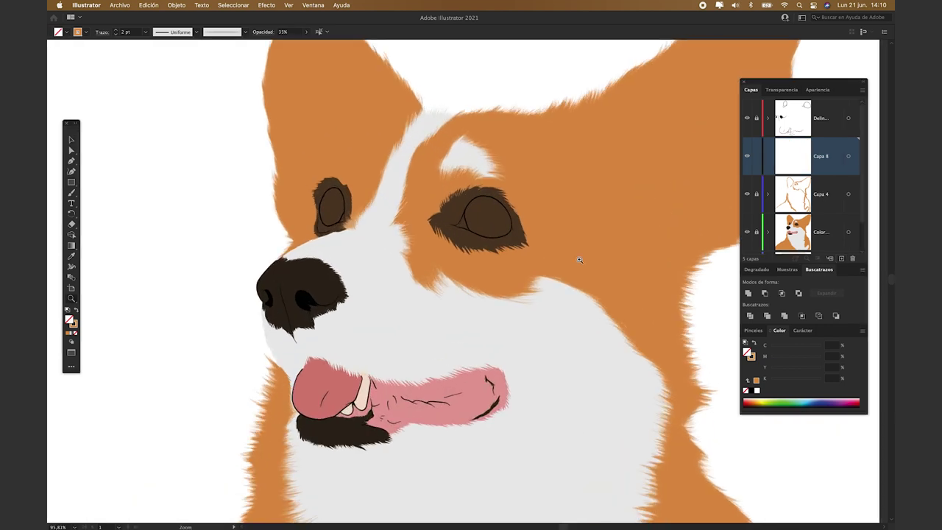
click(435, 263)
key(b)
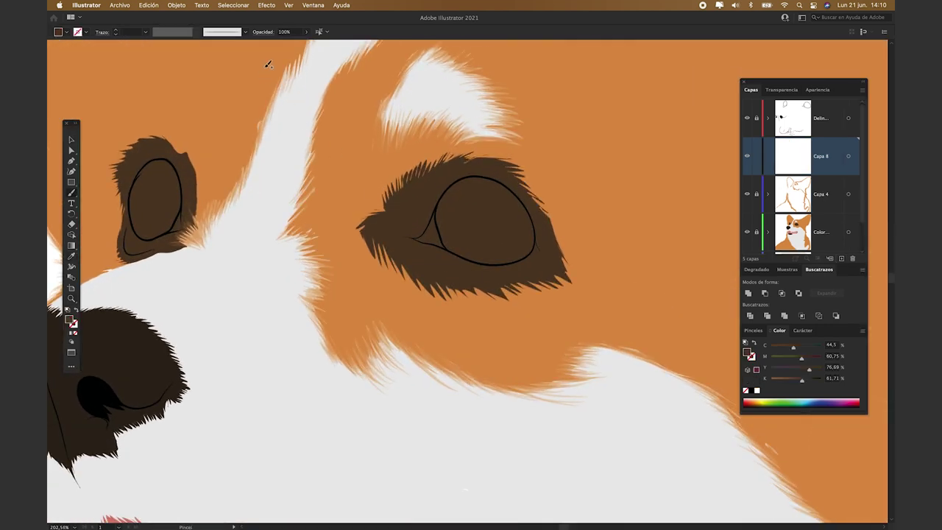
click(288, 32)
text(25)
key(Return)
- Paint semi-transparent dark brown hairs outward along the lower edge of the near eye's dark patch
drag(453, 284, 458, 303)
mouse_move(440, 284)
mouse_down()
mouse_move(456, 308)
mouse_move(444, 300)
mouse_up()
mouse_move(431, 285)
mouse_down()
mouse_move(444, 306)
mouse_move(433, 300)
mouse_up()
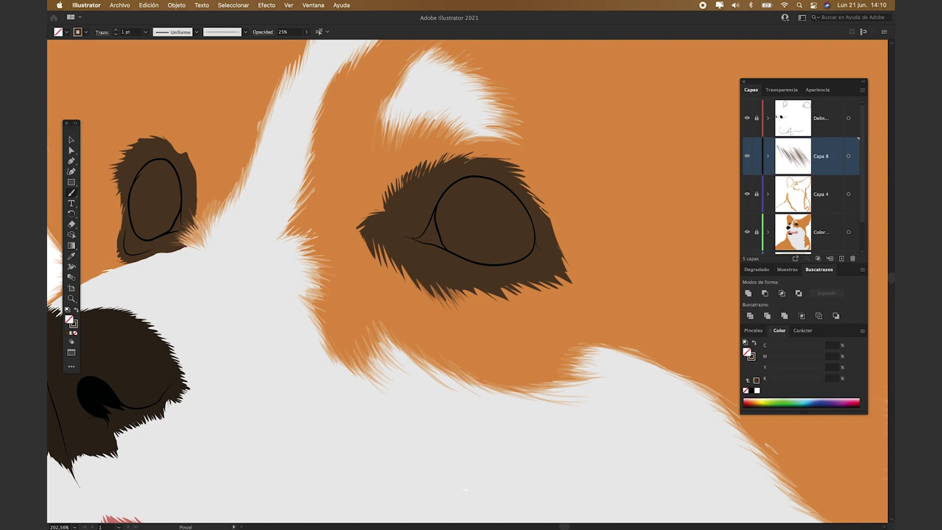
key(])
drag(425, 170, 432, 154)
drag(412, 274, 428, 295)
drag(393, 258, 400, 276)
mouse_move(384, 248)
mouse_down()
mouse_move(398, 278)
mouse_move(391, 287)
mouse_up()
drag(480, 290, 522, 307)
drag(468, 291, 504, 309)
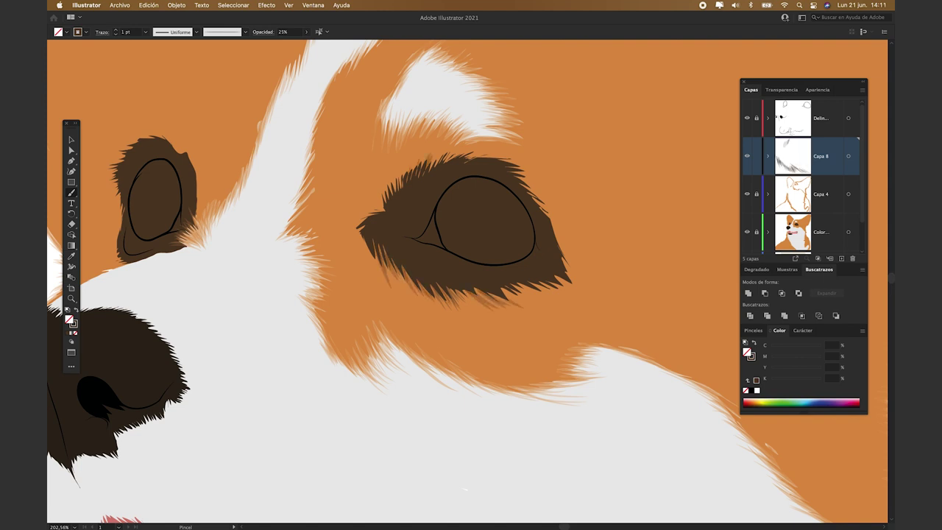
- Continue the dark brown hairs around the upper and inner edges of the near eye's patch, softening its border
drag(514, 167, 535, 182)
drag(495, 157, 527, 167)
drag(501, 287, 525, 301)
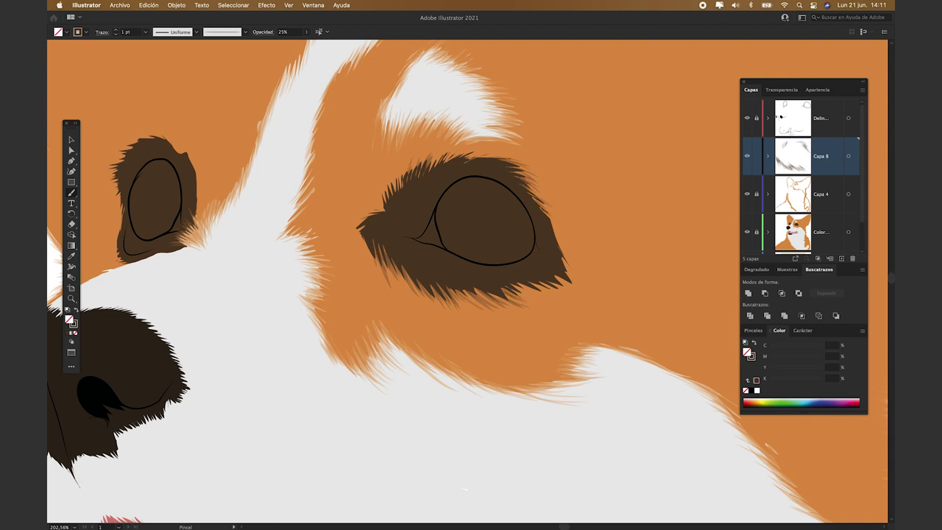
drag(384, 200, 390, 174)
drag(383, 210, 382, 179)
drag(449, 160, 481, 145)
drag(444, 159, 475, 142)
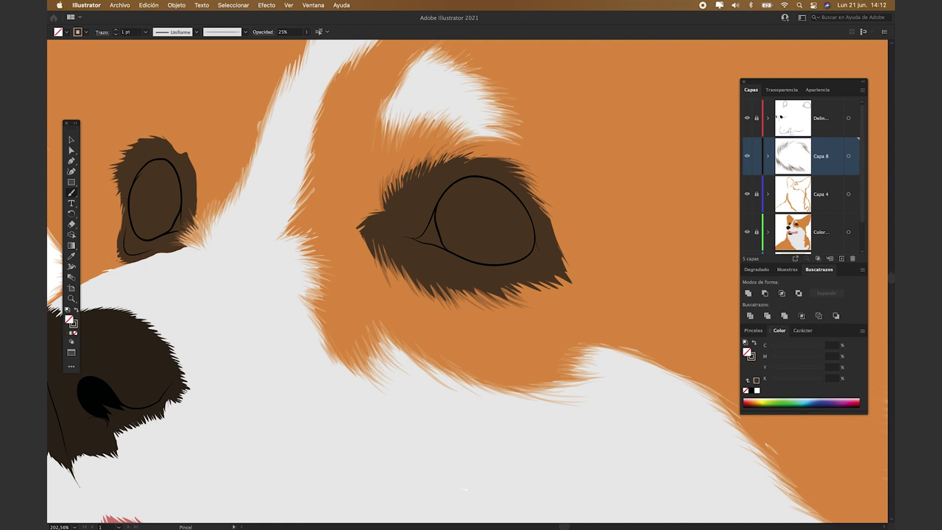
key(super+0)
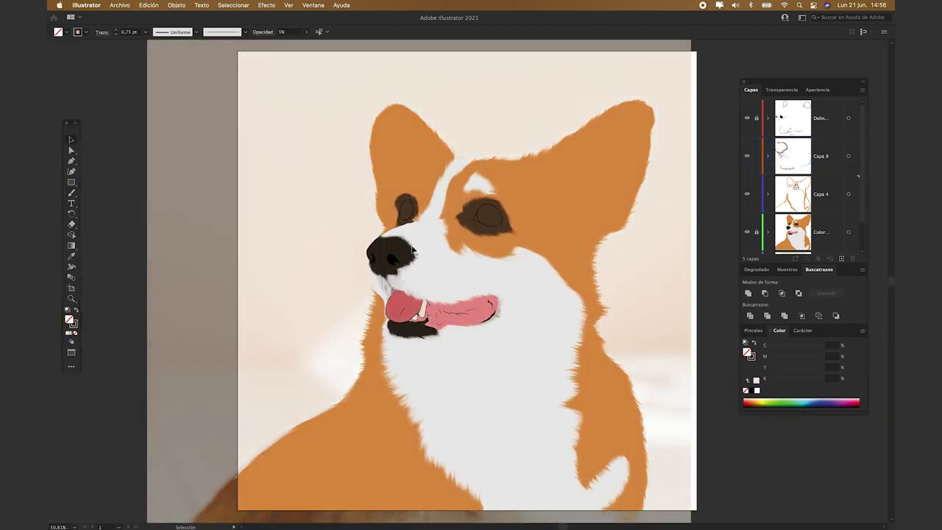
- Examine the layered hairs around the nose, muzzle and mouth corner up close
key(super+space)
drag(359, 233, 424, 318)
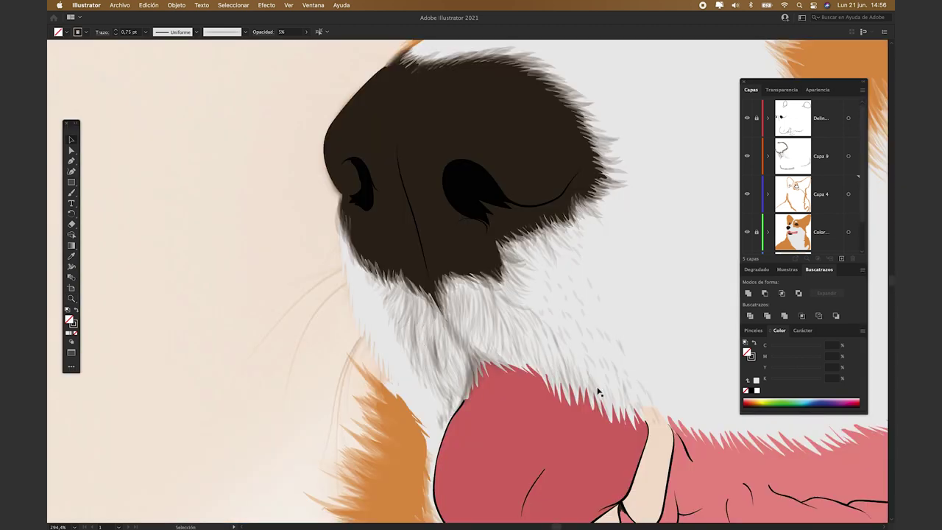
drag(520, 338, 157, 125)
drag(561, 325, 425, 314)
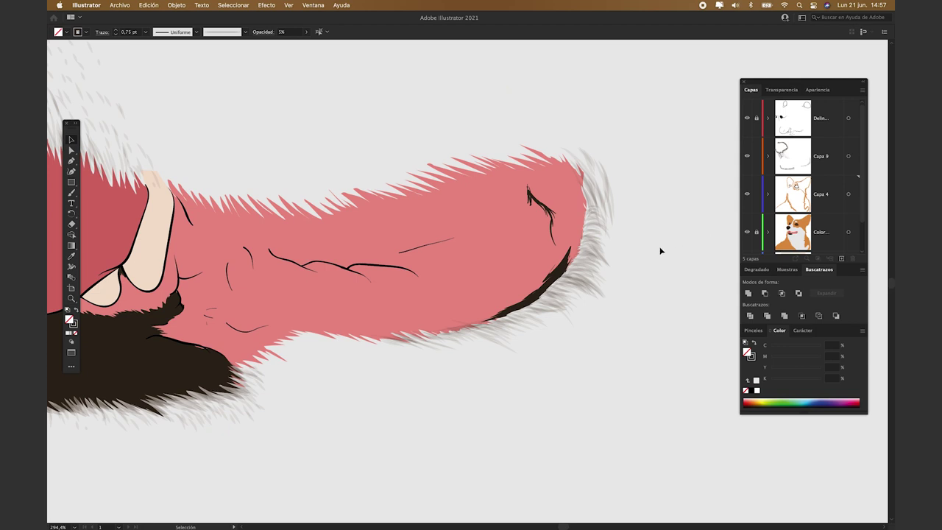
key(super+0)
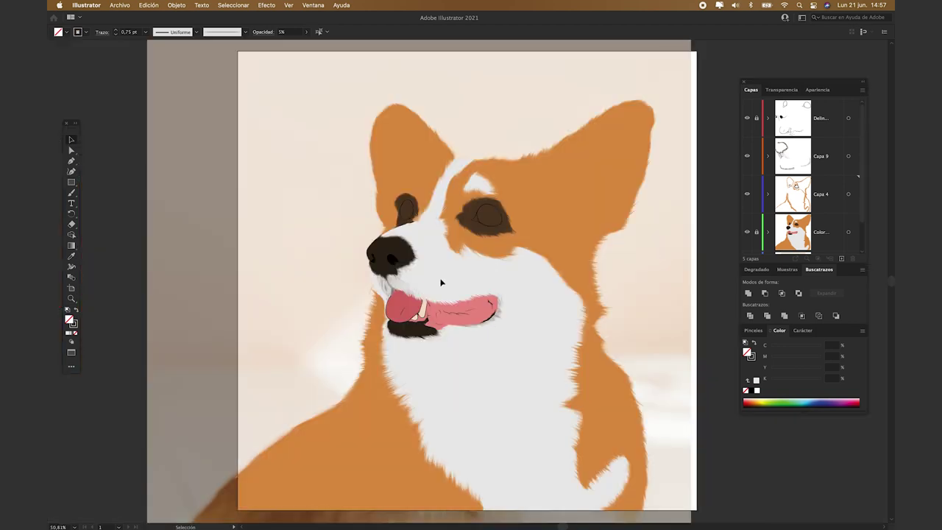
- Merge the Capa 9 and Capa 4 layers into a single layer
click(815, 163)
shift+click(800, 192)
click(863, 90)
click(824, 200)
click(816, 157)
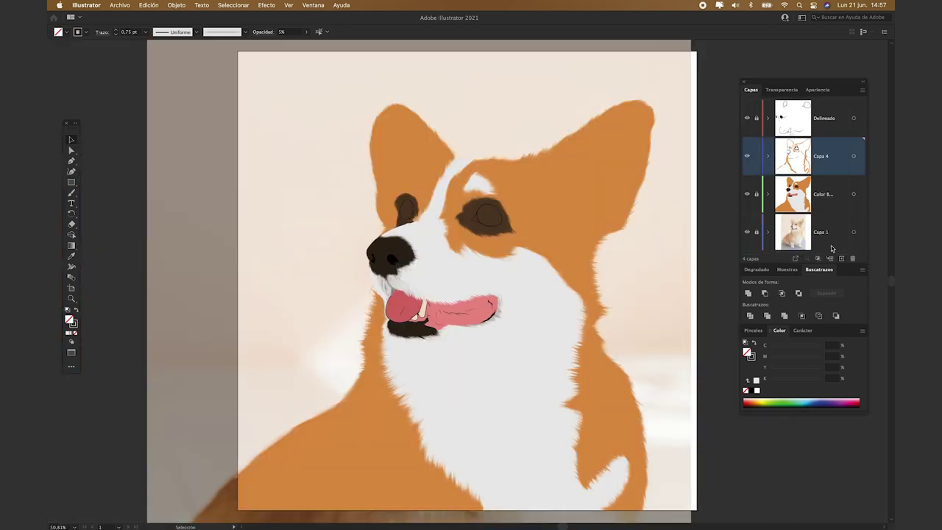
- Create a new layer, lock Capa 4, then sample the mouth's pink and darken it to #874544
click(841, 258)
click(757, 195)
key(i)
click(497, 315)
key(b)
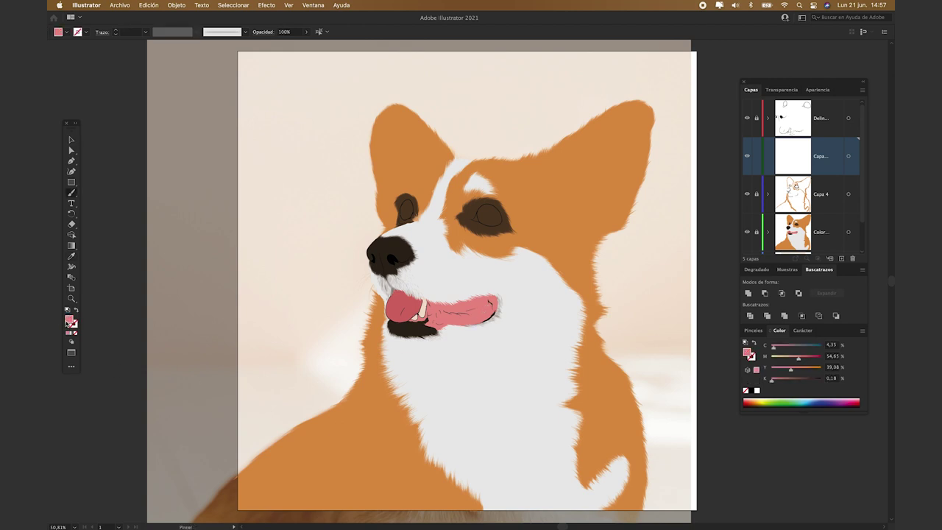
double_click(70, 320)
drag(534, 275, 544, 292)
click(704, 245)
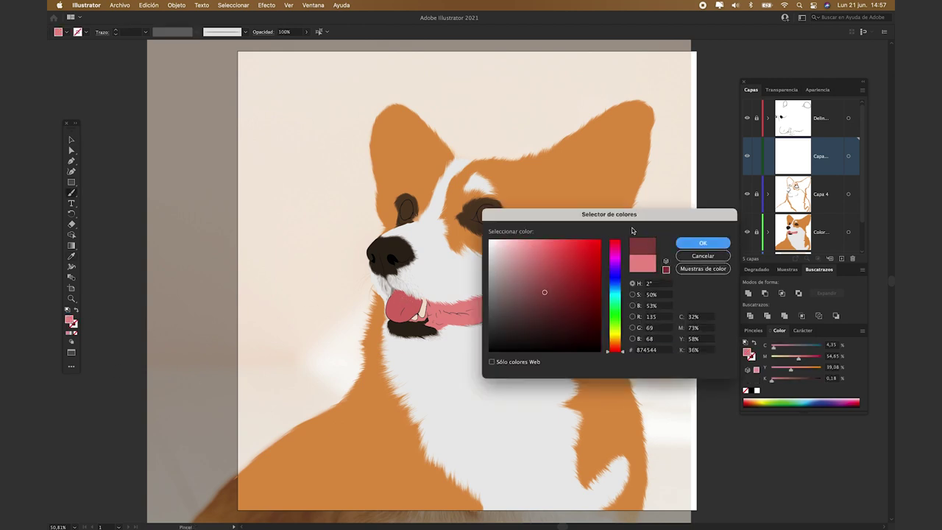
- Paint dark red 1 pt strokes at 25% opacity over the deep shadows towards the back of the mouth
key(z)
drag(410, 284, 519, 342)
key(b)
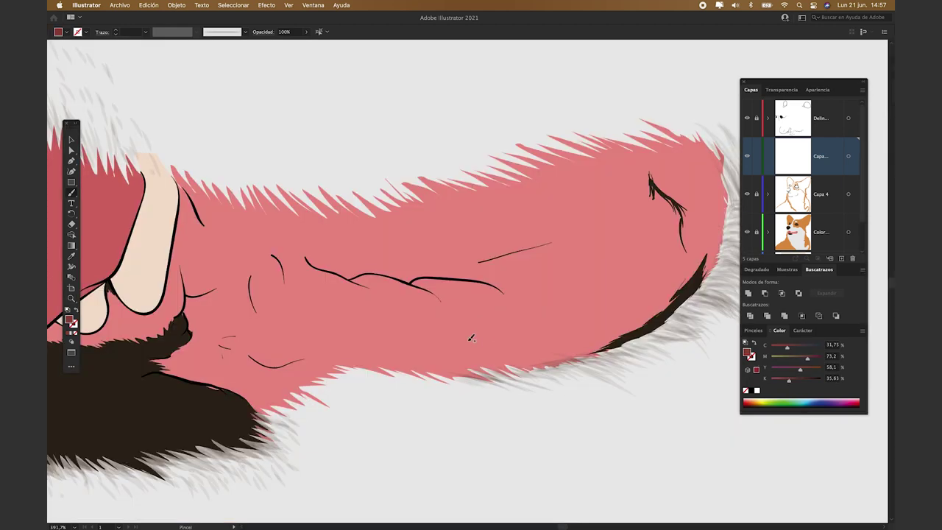
drag(428, 312, 387, 307)
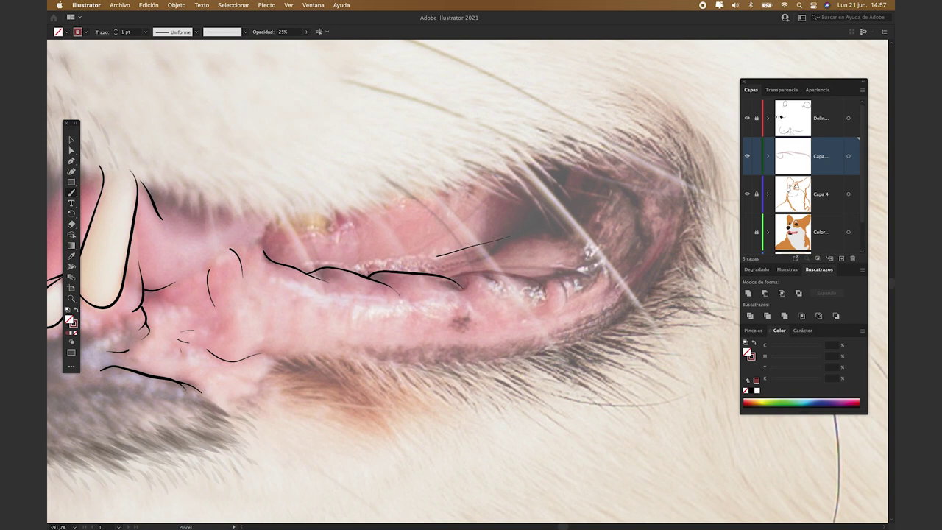
drag(425, 272, 489, 254)
drag(549, 206, 557, 193)
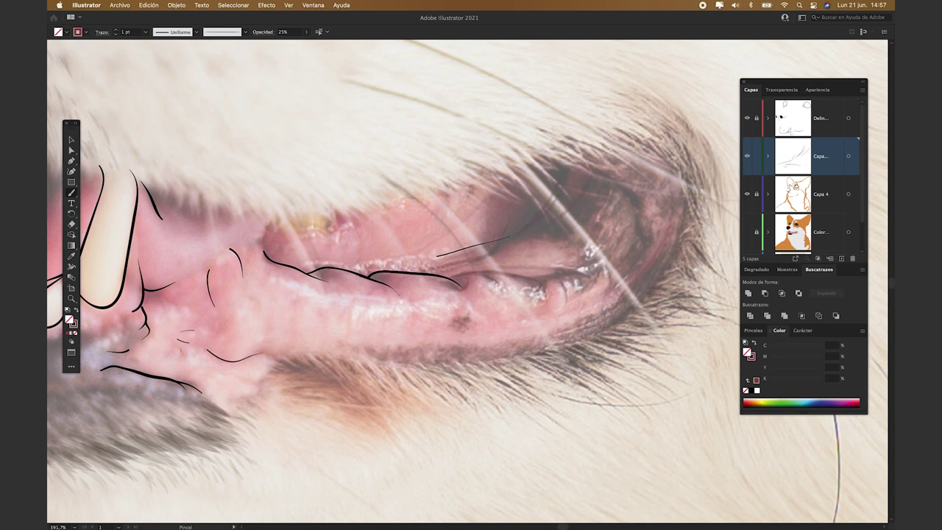
drag(567, 229, 581, 218)
drag(559, 211, 564, 206)
drag(638, 257, 649, 232)
- Paint dark red strokes along the lower gum's inner fold and behind the fang
drag(570, 288, 579, 275)
drag(505, 273, 552, 279)
drag(567, 270, 588, 263)
drag(454, 279, 464, 288)
drag(382, 273, 412, 274)
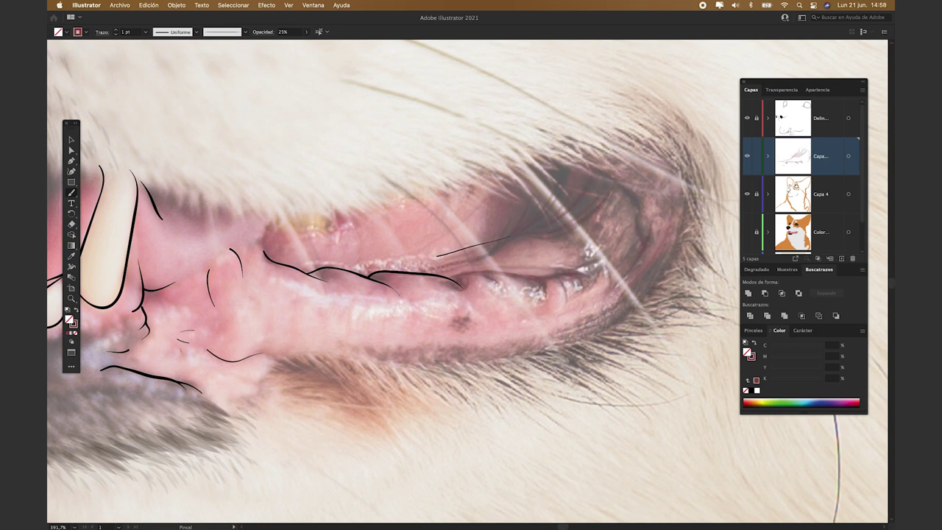
drag(322, 268, 368, 276)
drag(182, 200, 187, 211)
drag(168, 189, 170, 223)
click(746, 232)
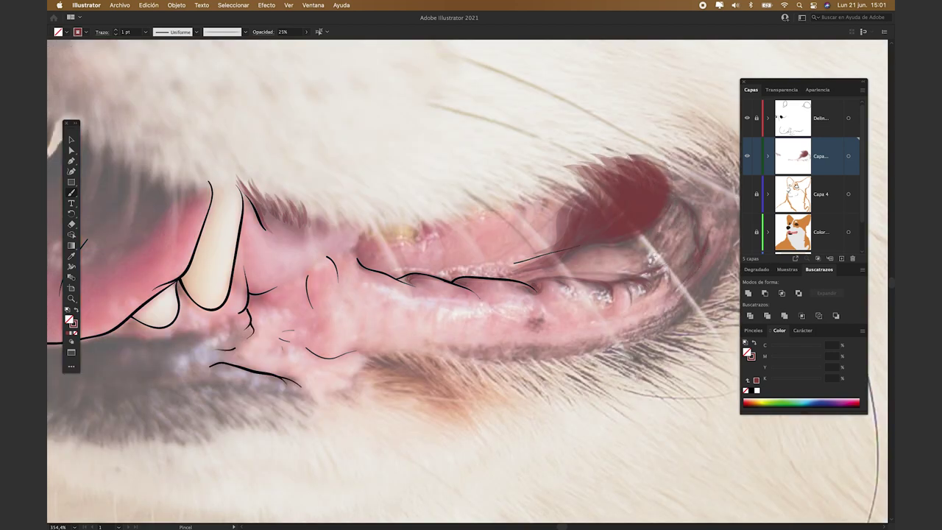
- Shade the mouth corner, its upper furry edge and the inner cheek fold with more dark red hairs
scroll(626, 221, right, 3)
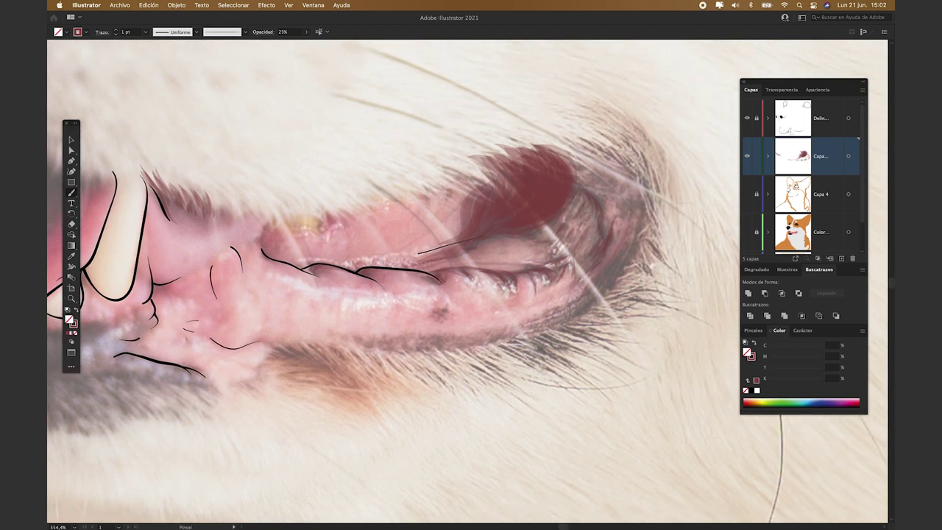
drag(623, 212, 640, 177)
drag(604, 240, 626, 177)
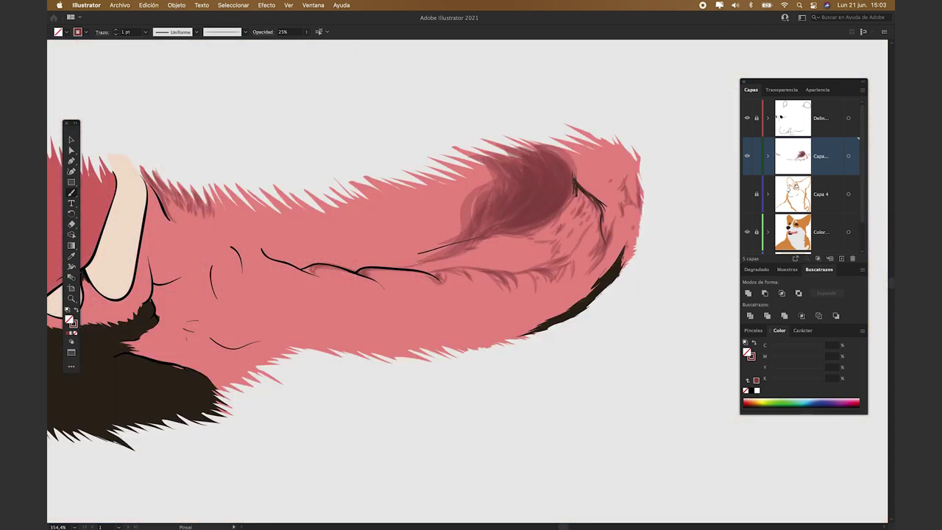
drag(631, 178, 634, 169)
mouse_move(579, 175)
mouse_down()
mouse_move(534, 141)
mouse_move(482, 140)
mouse_up()
drag(493, 163, 455, 145)
drag(534, 151, 503, 136)
drag(569, 209, 576, 198)
drag(582, 228, 592, 214)
drag(582, 214, 588, 205)
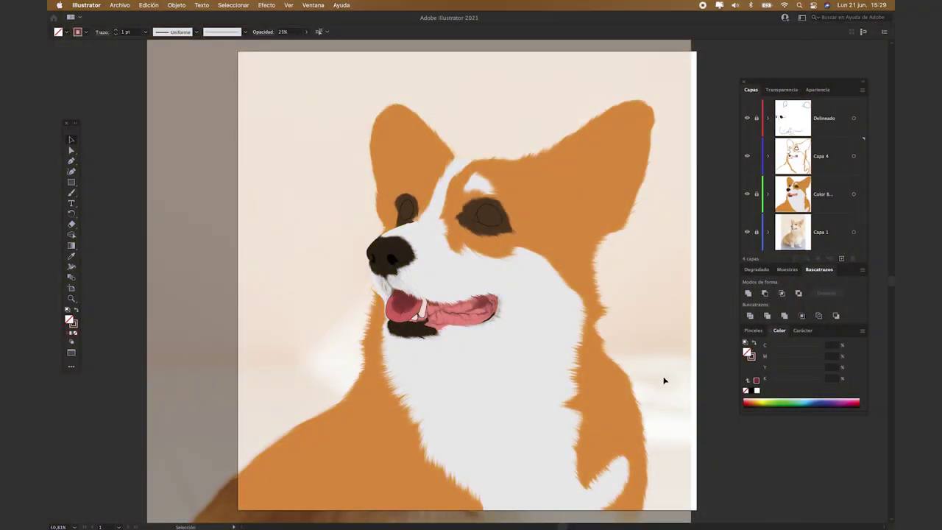
- Sample the chest's off-white, add a new layer above Capa 4, and hide Capa 4 and the base color layer
key(i)
click(526, 329)
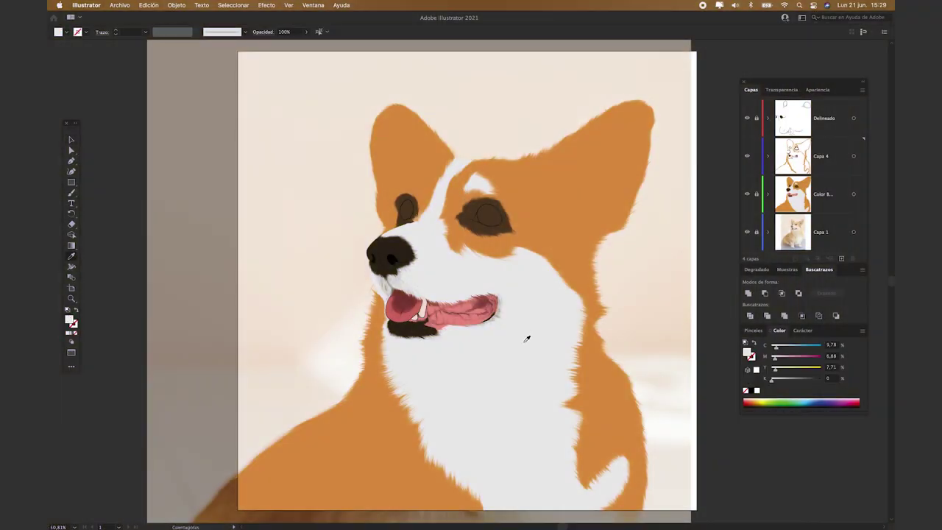
key(b)
click(841, 258)
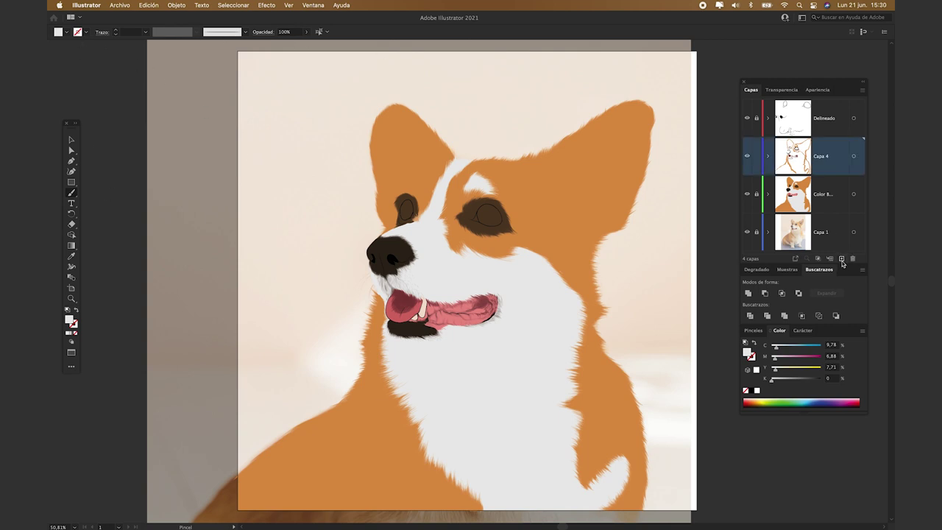
click(746, 193)
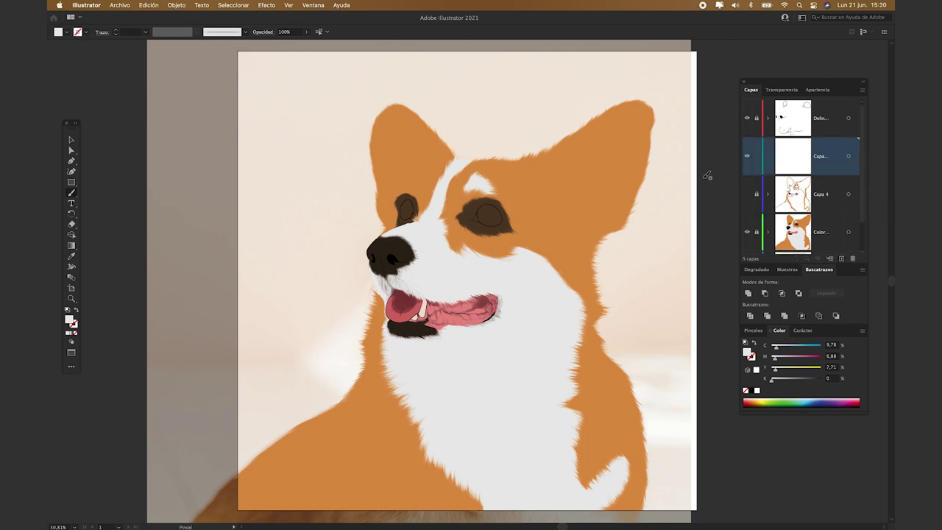
click(747, 232)
scroll(801, 184, down, 1)
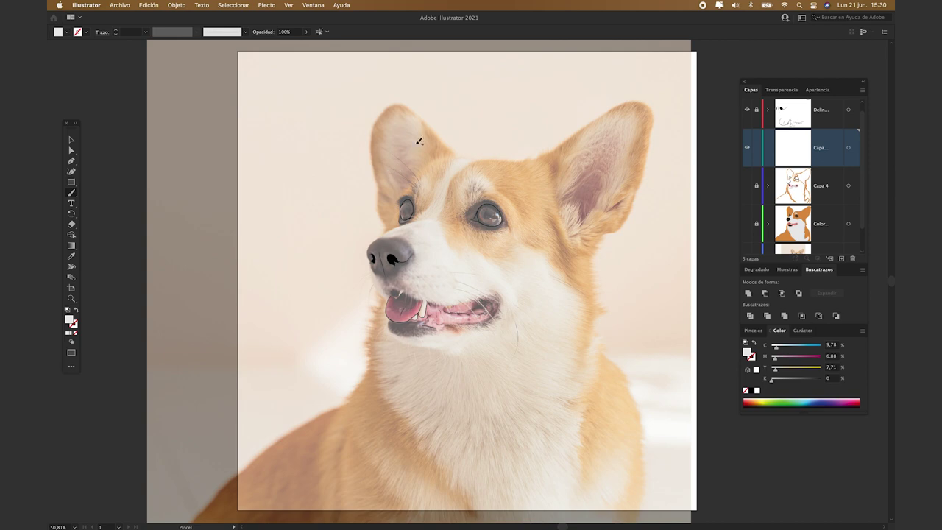
- Paint an off-white hair inside the large ear and set its opacity to 25% for the following strokes
scroll(627, 152, up, 5)
scroll(519, 151, up, 3)
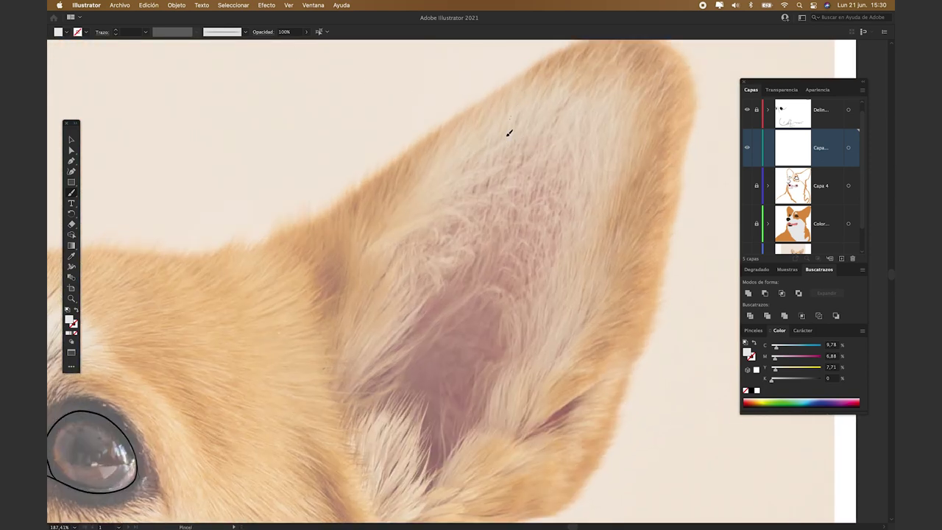
drag(509, 116, 499, 173)
key(v)
click(503, 151)
double_click(279, 33)
text(25)
key(Return)
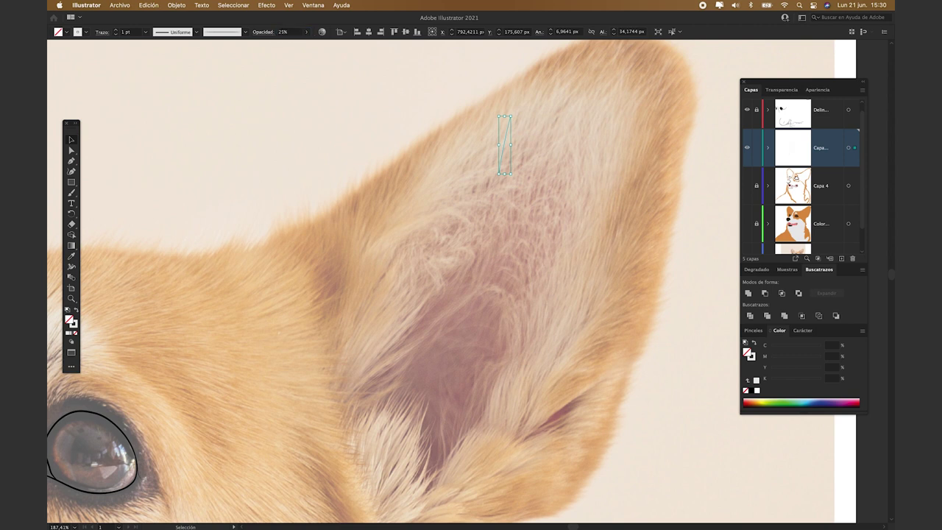
key(super+shift+a)
key(b)
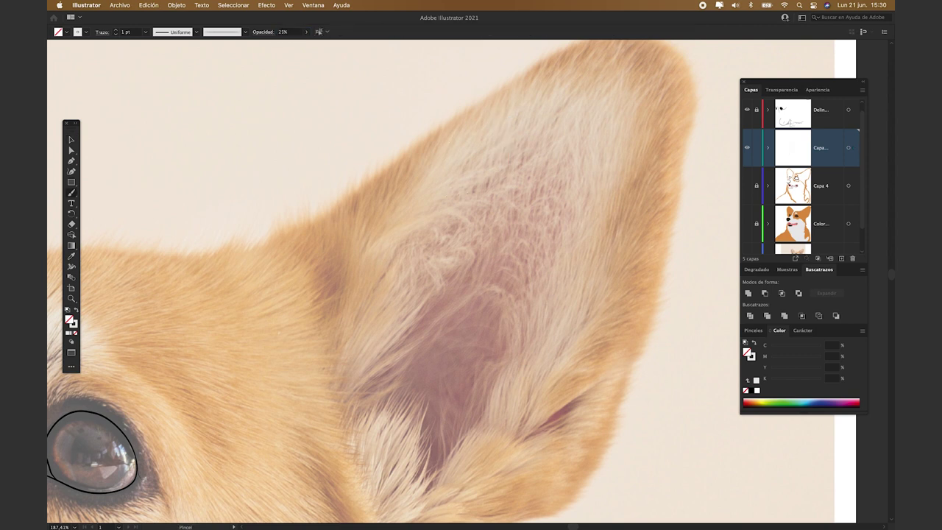
- Paint another off-white hair inside the large ear and check the strokes over the base color layer, leaving that layer hidden
drag(455, 214, 438, 219)
click(747, 224)
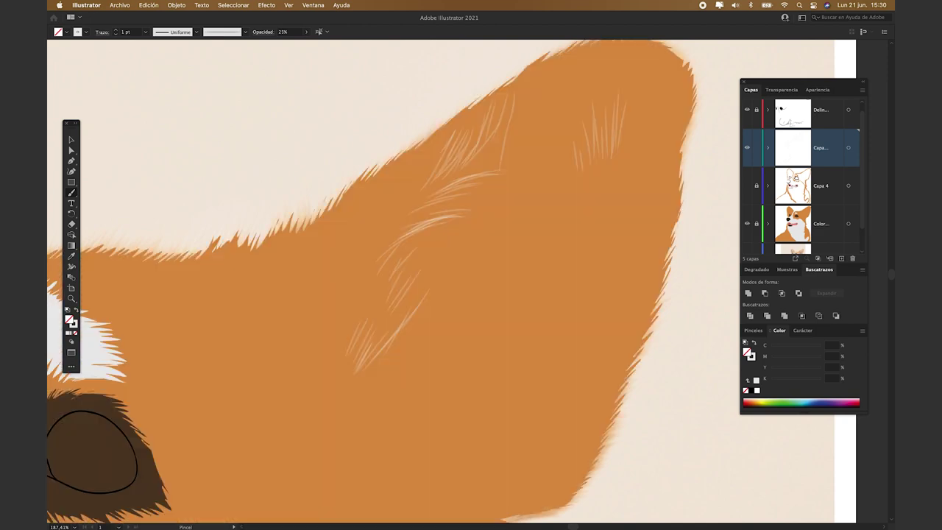
click(747, 224)
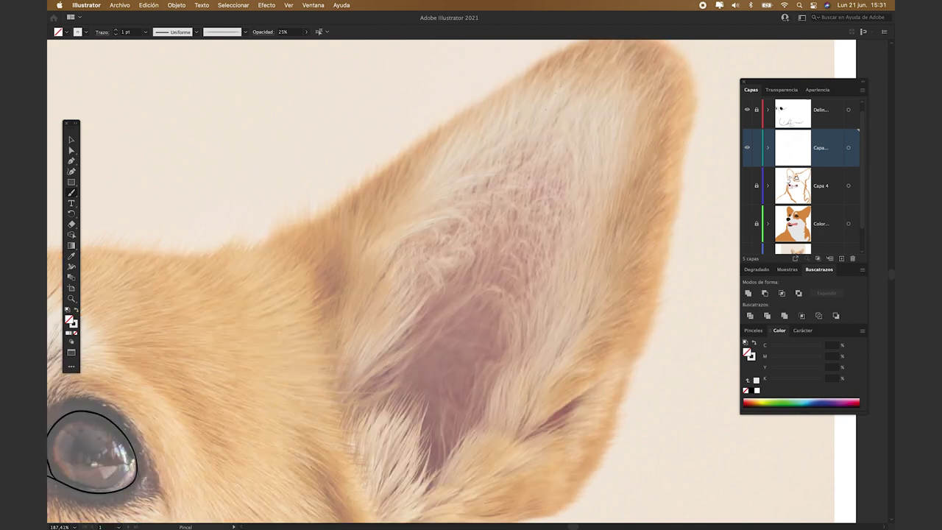
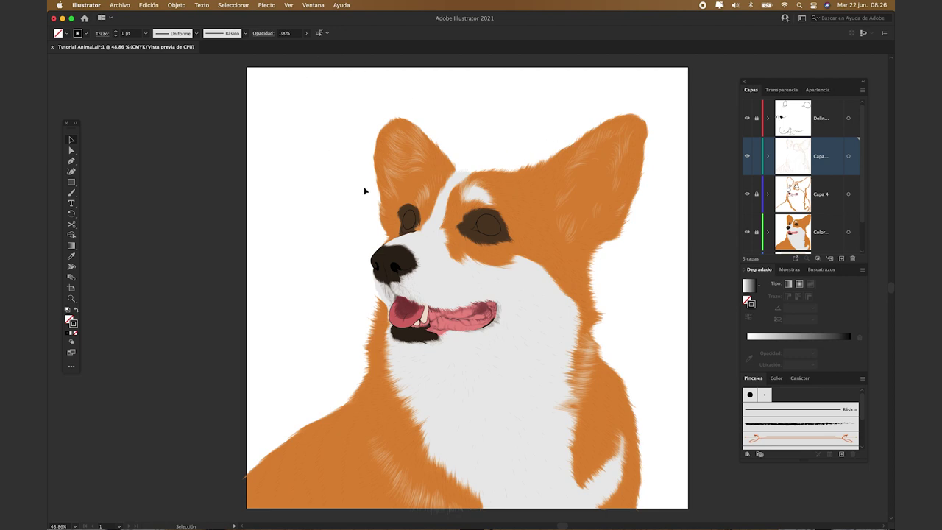
- Start a new calligraphic brush named "Pelaje 2"
click(239, 34)
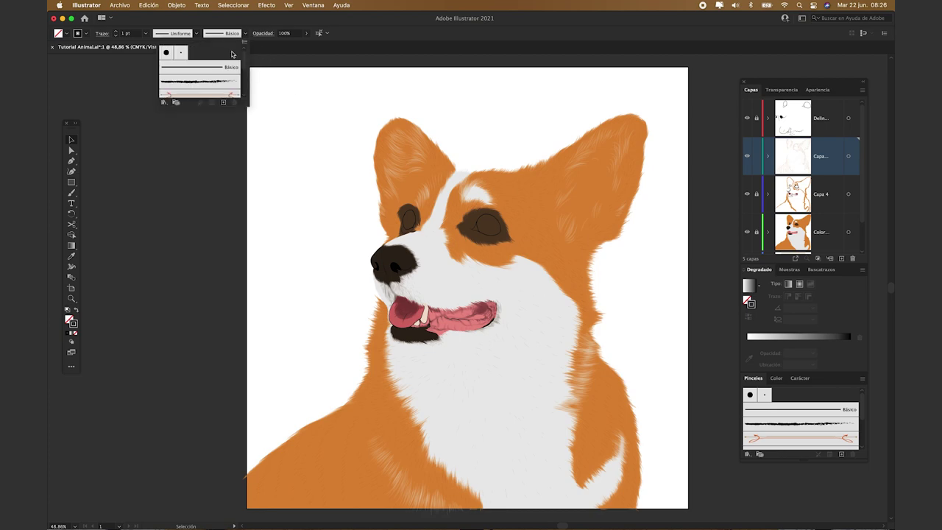
click(224, 102)
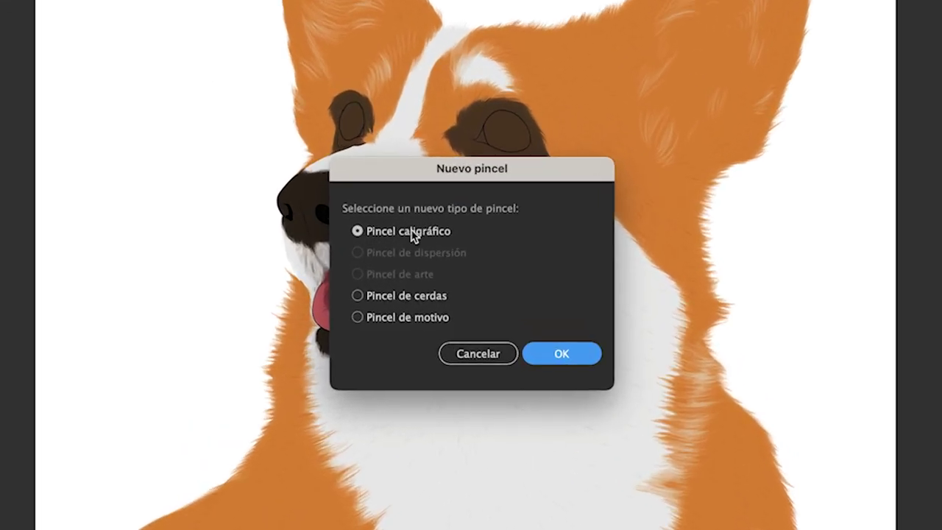
click(540, 350)
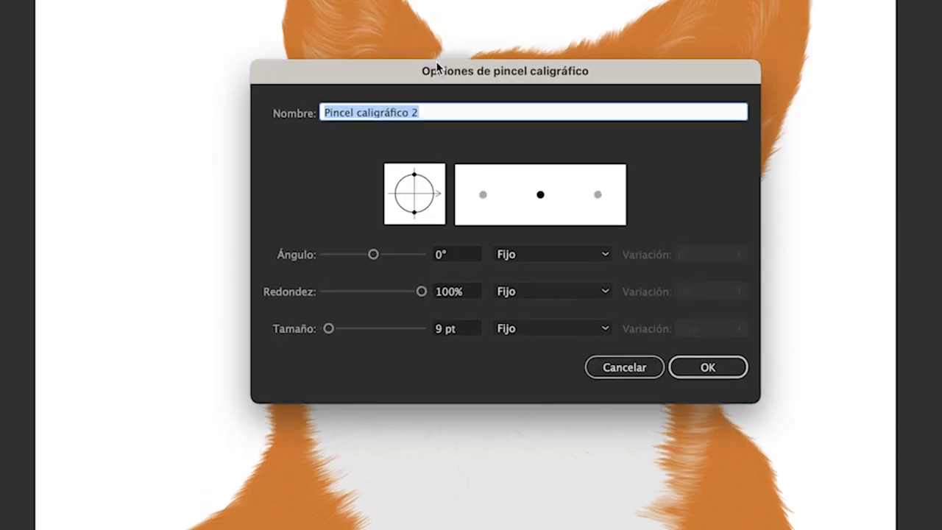
text(Pelaje 2)
key(Tab)
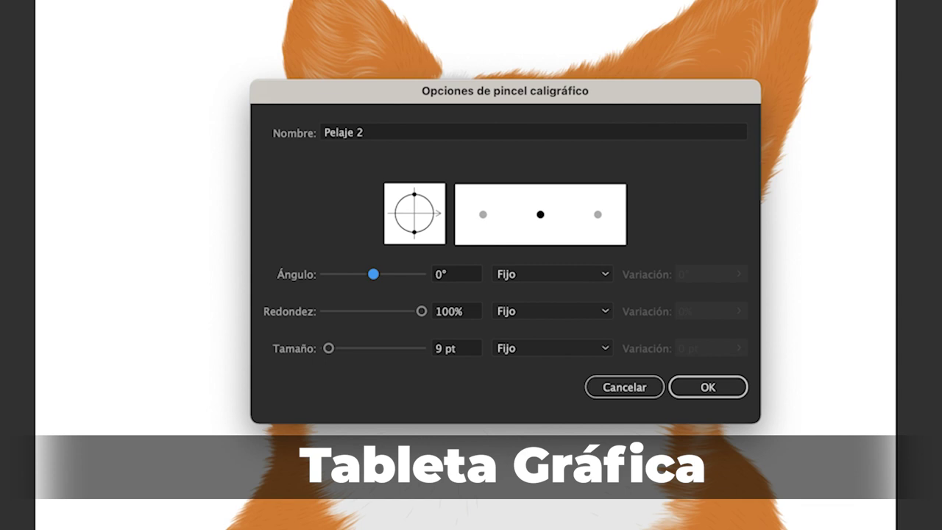
- Set the brush size to 2 pt, controlled by pen pressure (Presión) with a 2 pt variation
click(452, 353)
text(2)
key(Tab)
key(space)
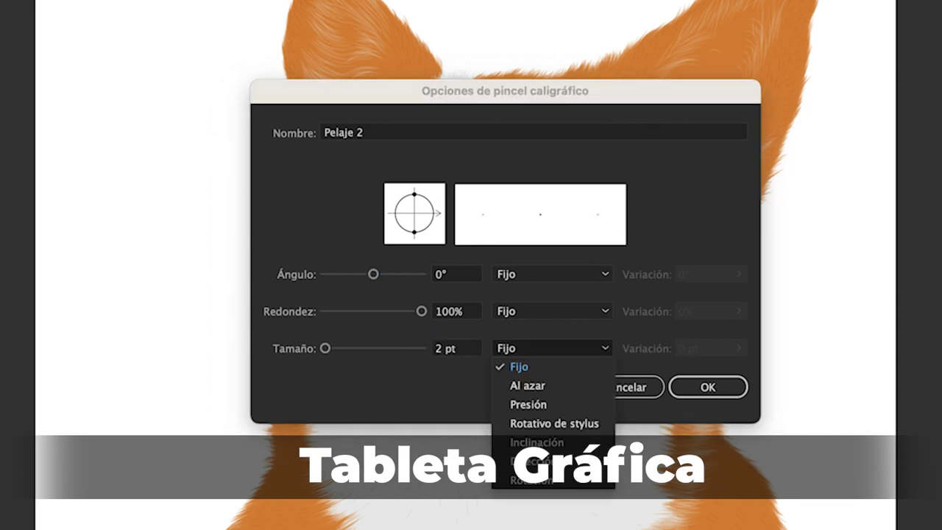
key(Down)
key(Down)
key(Return)
key(Tab)
text(2)
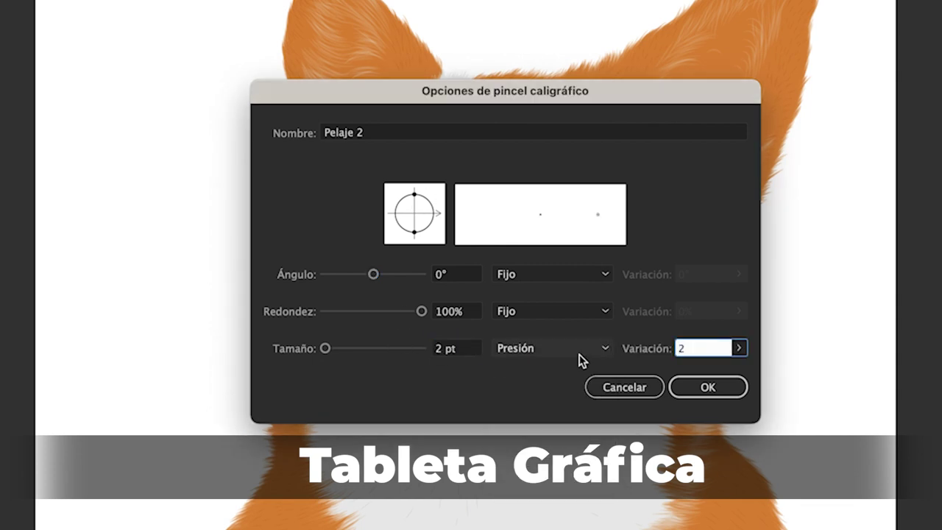
key(Tab)
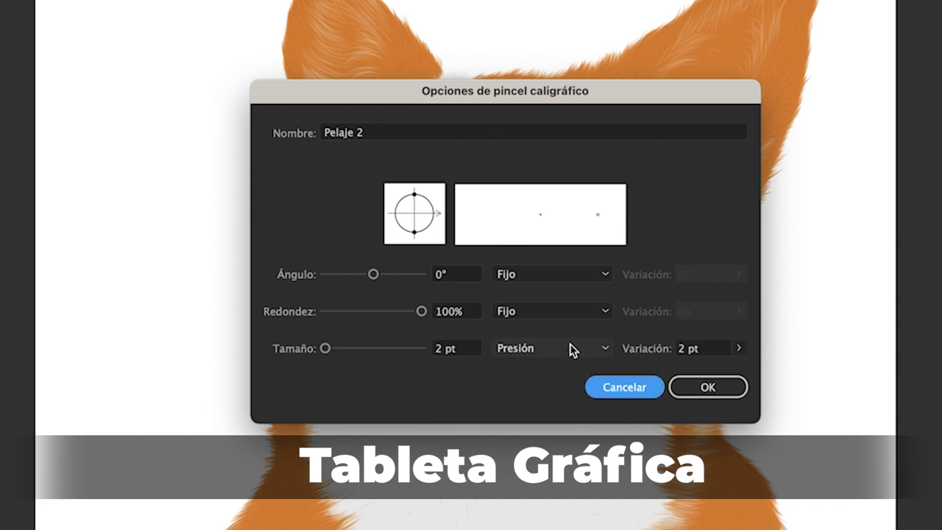
- Switch the brush's size control to random (Al azar) for mouse use and create the brush
click(572, 349)
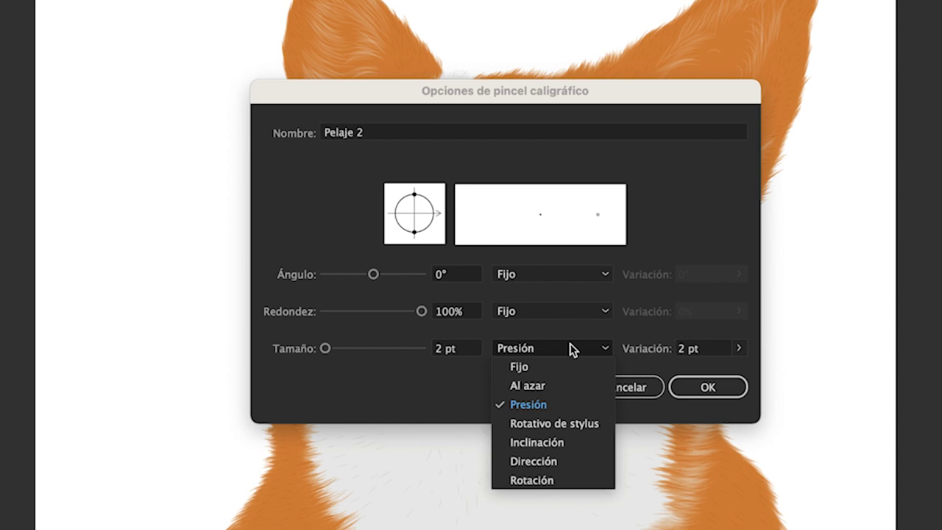
click(544, 385)
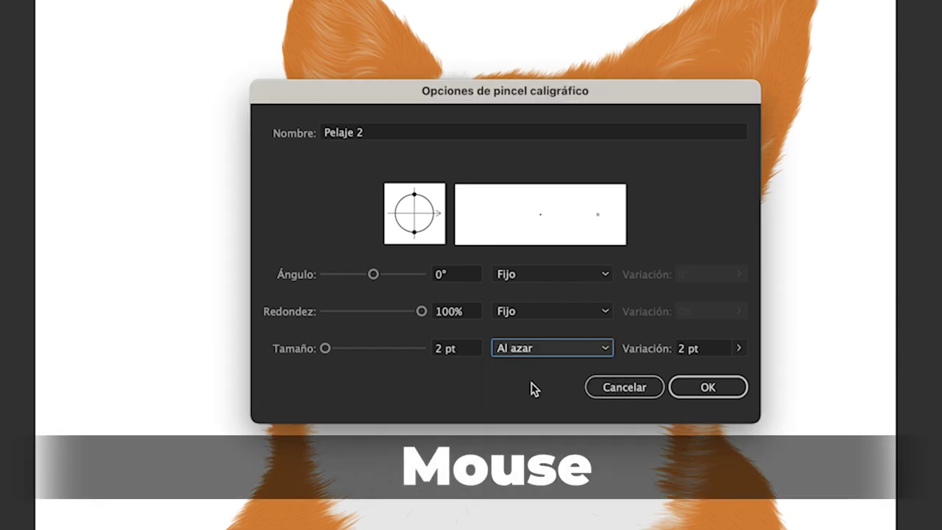
click(728, 396)
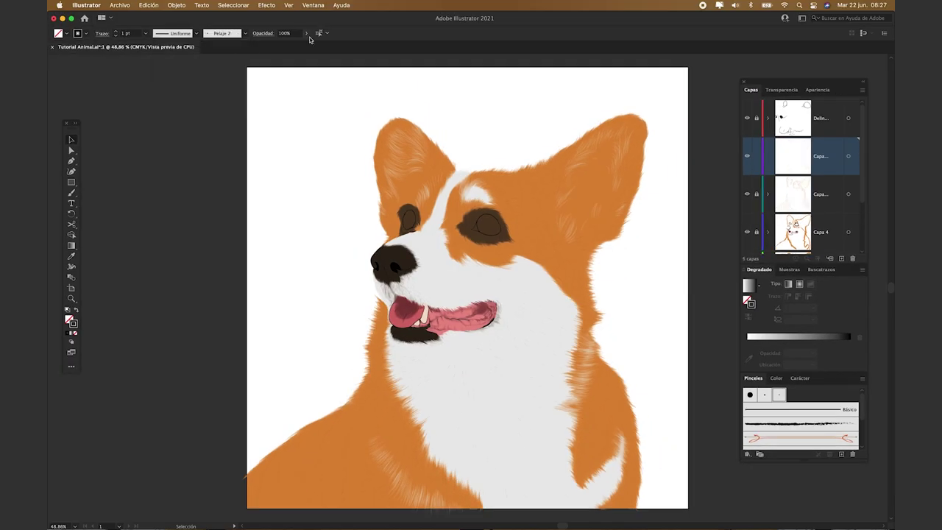
- Bring up the gradient settings and sample the orange neck fur as the stroke color
click(313, 6)
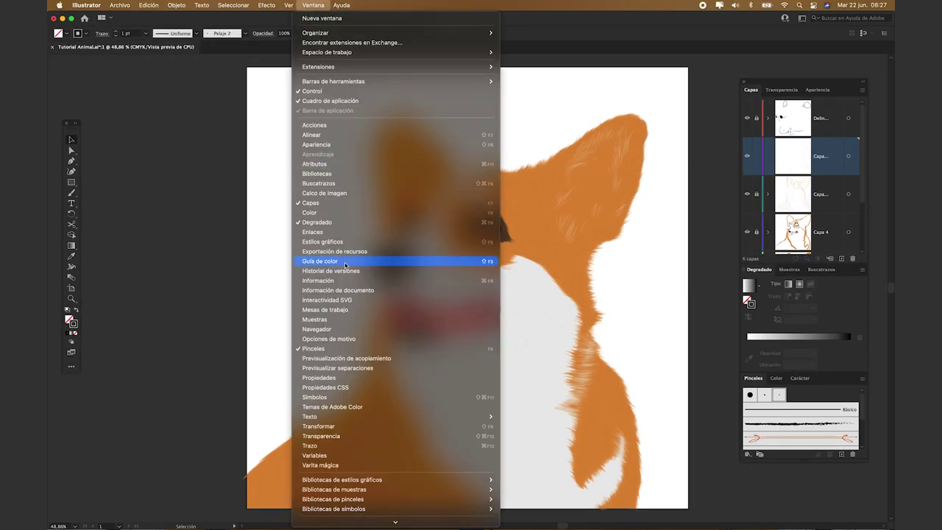
click(331, 222)
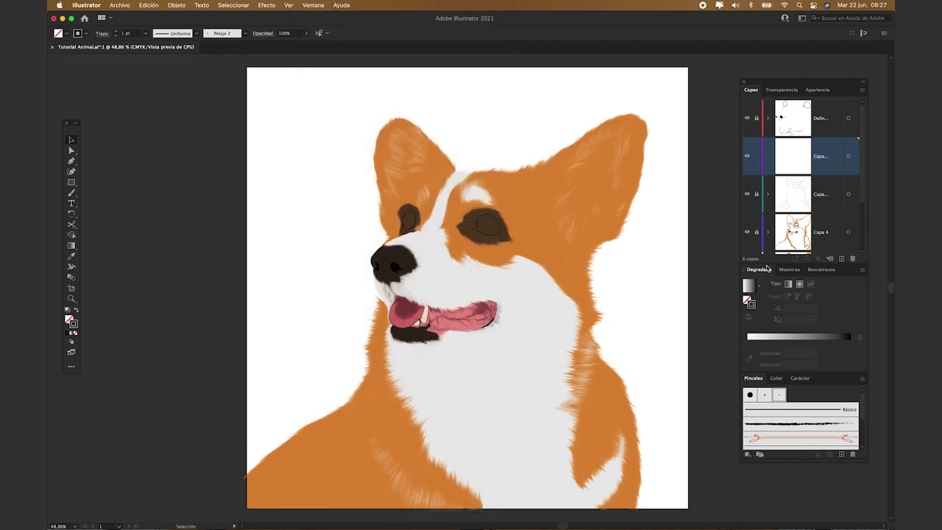
scroll(390, 344, up, 6)
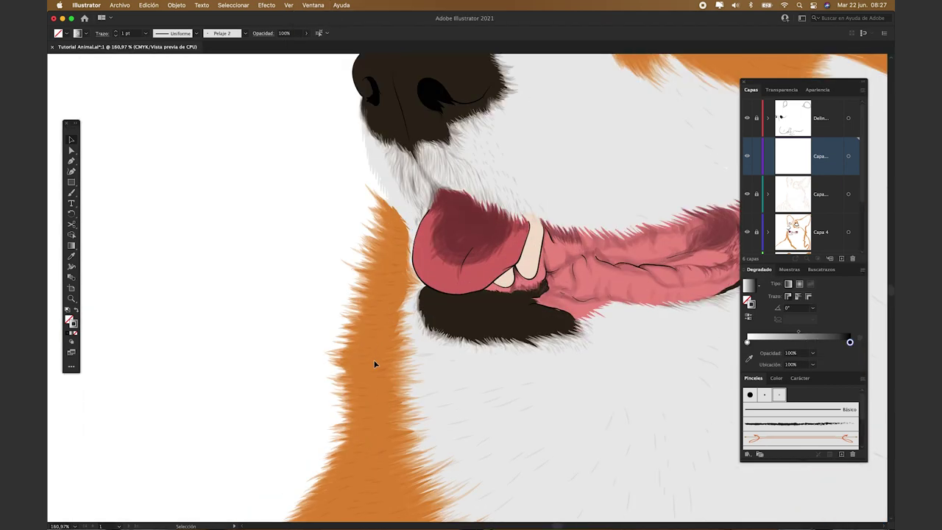
key(i)
click(368, 349)
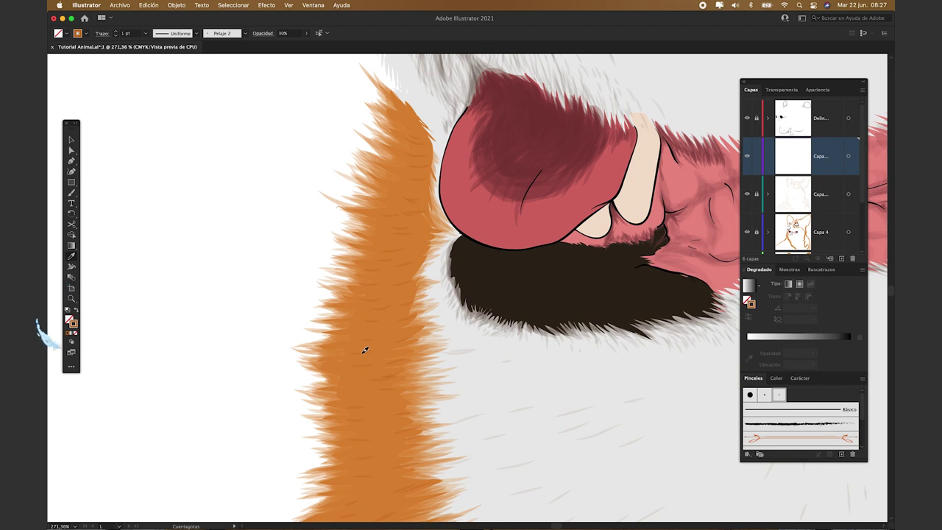
key(v)
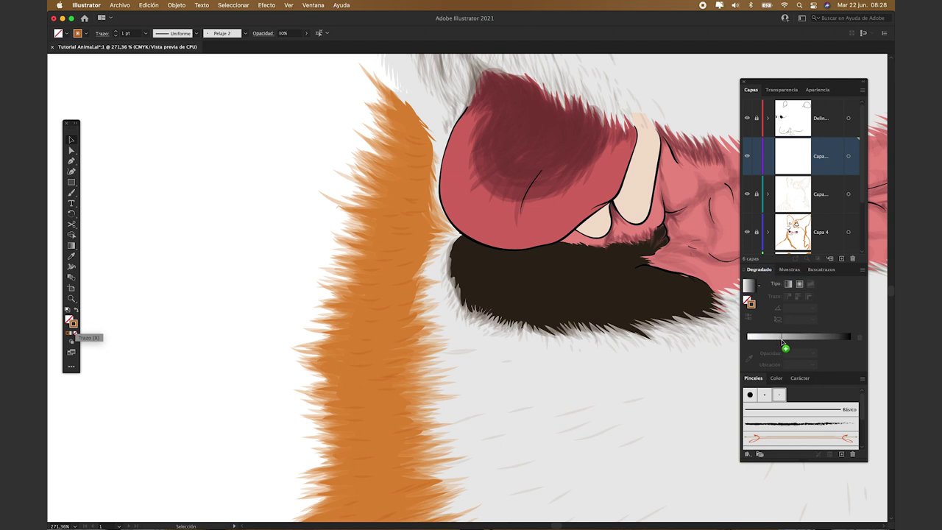
- Build an orange stroke gradient by replacing the white and black end stops with the sampled orange
drag(784, 343, 749, 367)
click(751, 344)
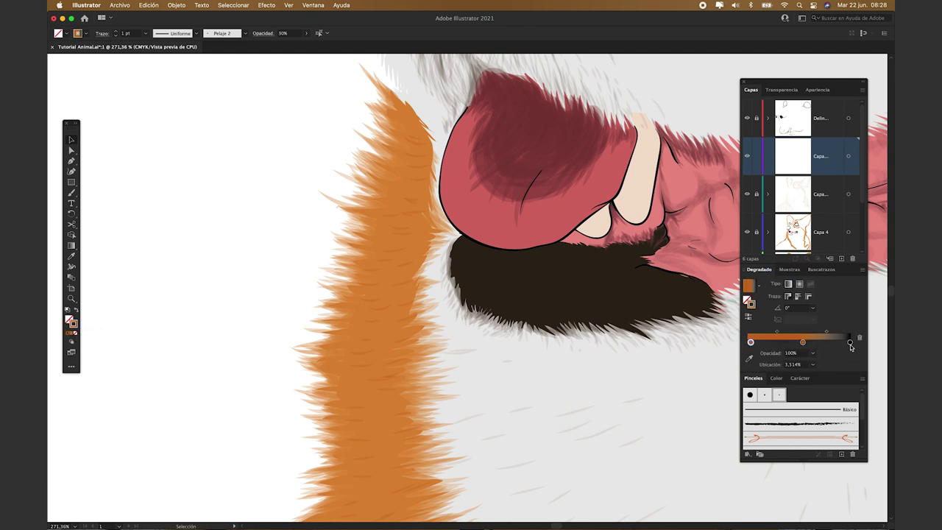
drag(850, 345, 848, 359)
click(848, 345)
- Set the opacity of the gradient's two outer stops to 0%, keeping the middle orange stop opaque
click(813, 354)
click(819, 364)
click(751, 343)
click(812, 355)
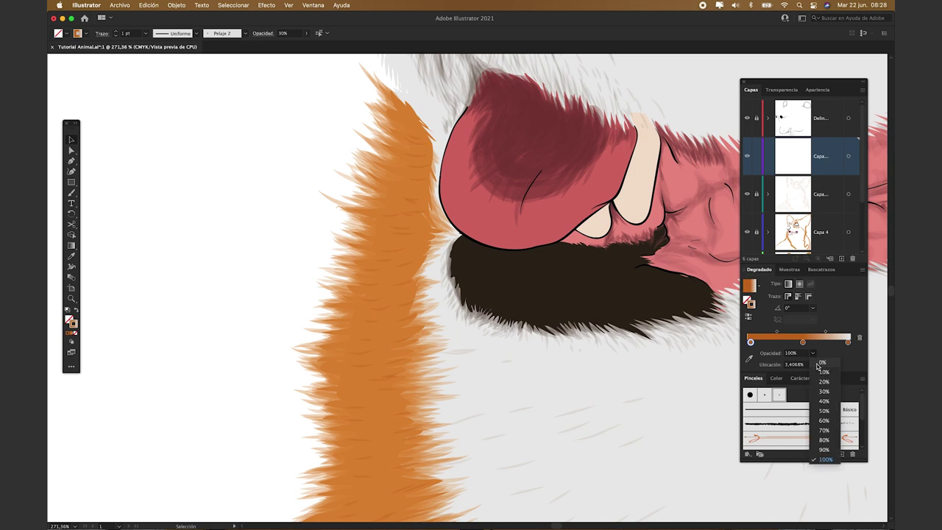
click(818, 366)
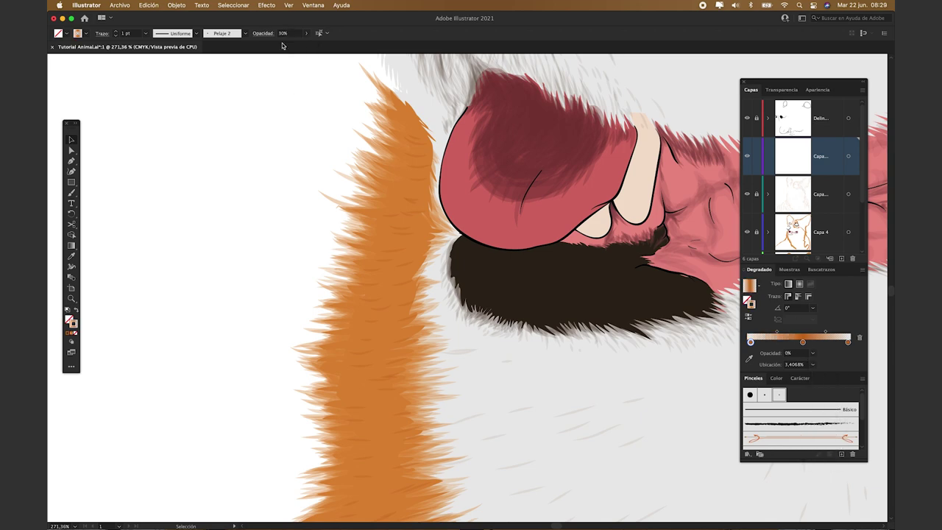
- Paint curved orange gradient hairs with the Pelaje 2 brush across the base of the corgi's neck, following the fur direction
scroll(441, 184, down, 15)
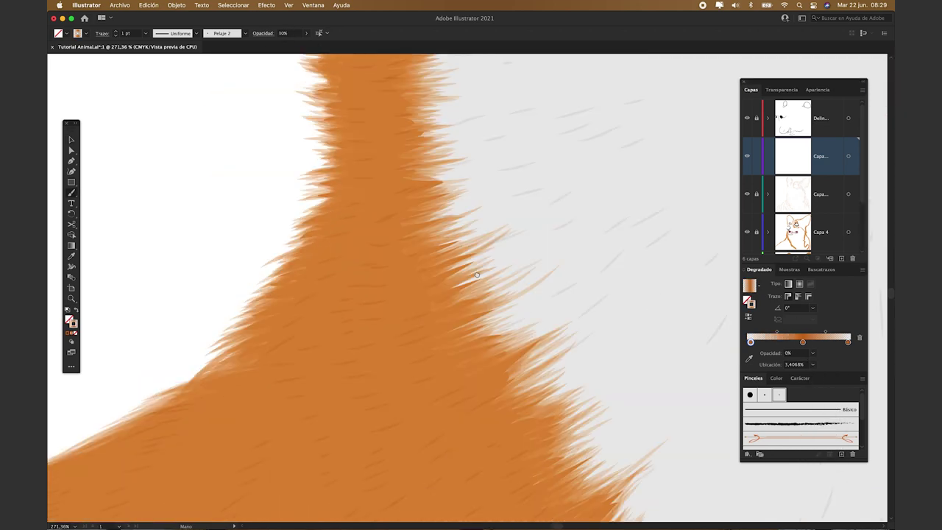
drag(306, 416, 417, 396)
drag(317, 367, 420, 338)
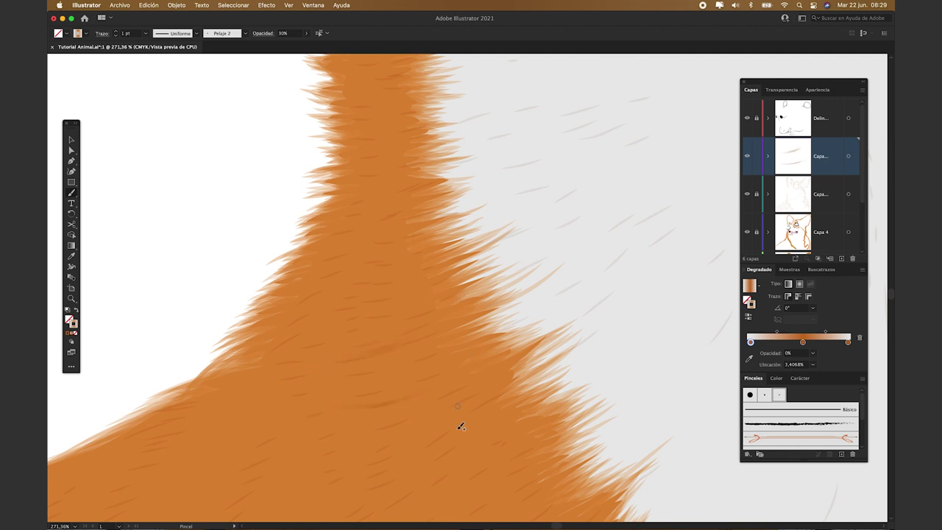
scroll(306, 369, down, 5)
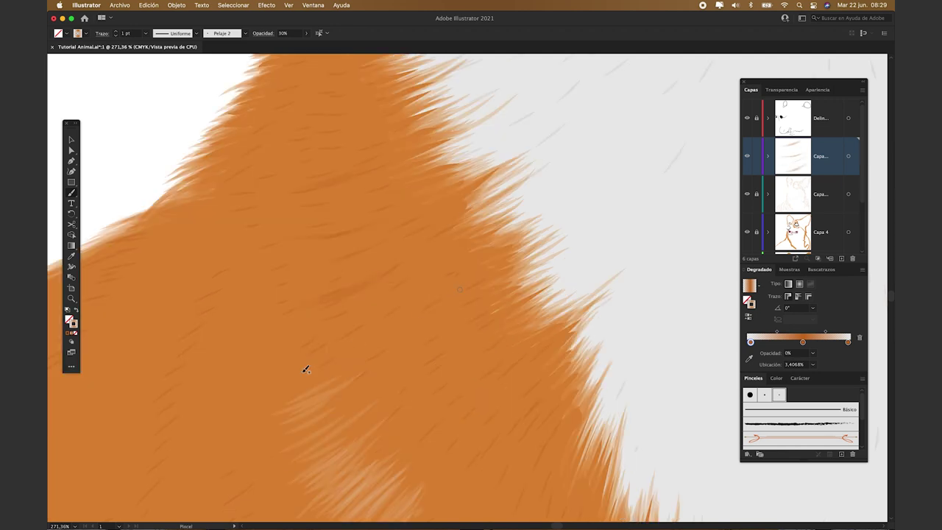
drag(382, 326, 448, 297)
drag(374, 414, 458, 358)
drag(312, 245, 439, 214)
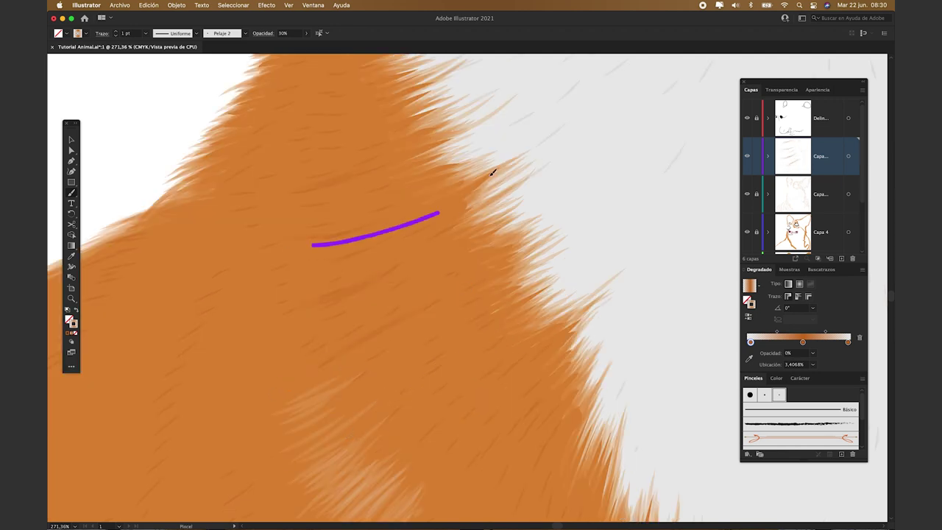
drag(319, 197, 429, 160)
drag(233, 168, 380, 137)
drag(292, 121, 398, 102)
drag(283, 140, 335, 131)
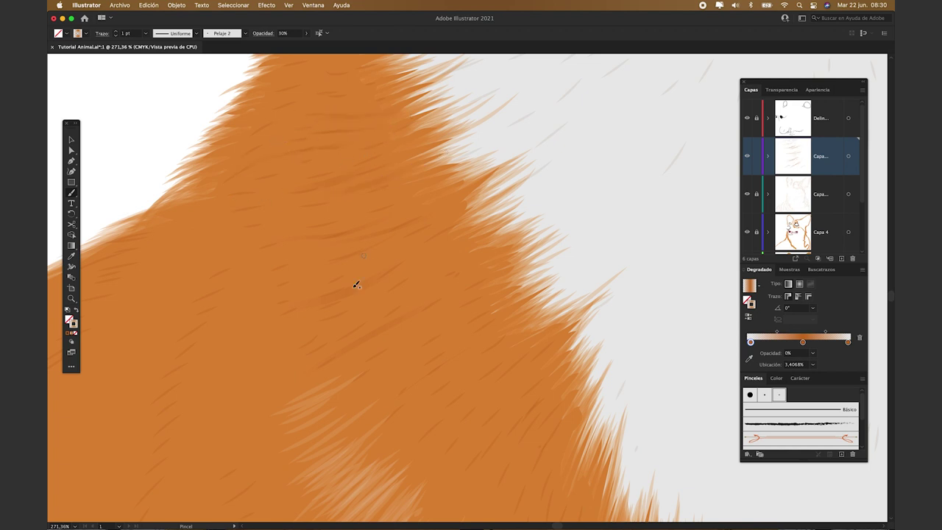
- Add more orange gradient hairs over the shoulder and upper chest, along the white fur's edge
drag(259, 297, 366, 256)
drag(384, 352, 459, 314)
drag(407, 362, 484, 312)
drag(403, 418, 517, 344)
drag(366, 153, 406, 137)
drag(161, 219, 282, 171)
drag(149, 233, 359, 203)
drag(393, 252, 448, 224)
drag(368, 204, 458, 173)
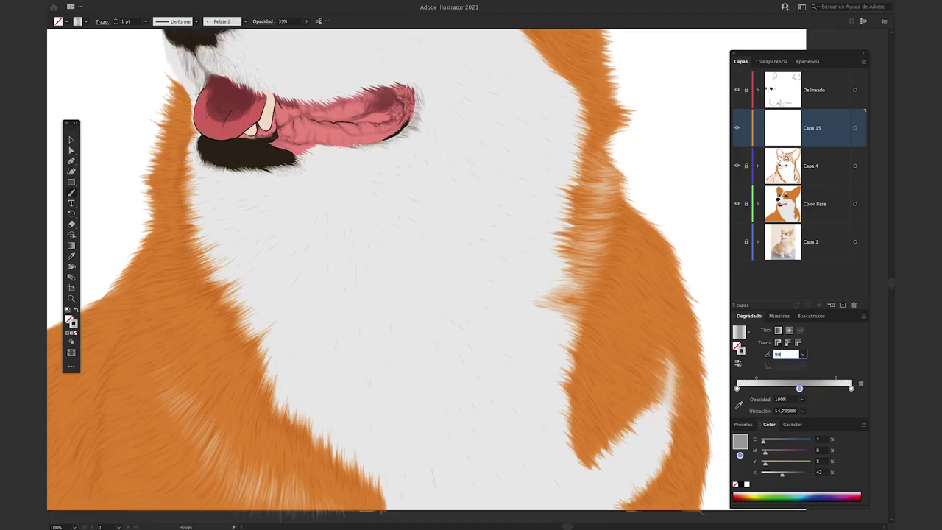
- Paint a gray gradient hair on the white chest of Capa 15 and set the layer's strokes to 10% opacity
drag(328, 254, 320, 280)
key(super+a)
click(284, 21)
text(10)
key(Return)
- Deselect the hairs and paint three more faint gray hairs in the middle of the white chest
super+click(388, 273)
drag(318, 231, 310, 255)
drag(382, 233, 399, 257)
drag(390, 281, 403, 310)
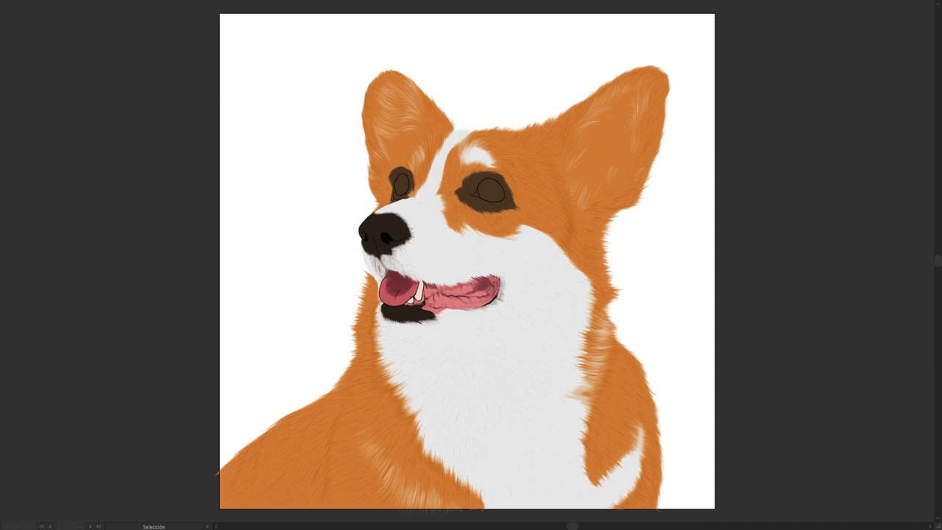
- Check the sublayers inside Capa 11, collapse it, and add a new layer above it
key(f)
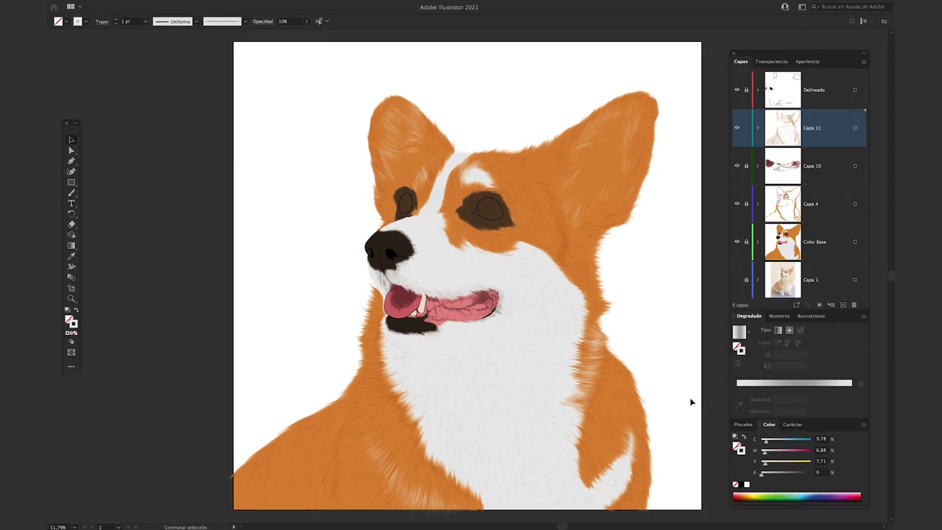
click(758, 127)
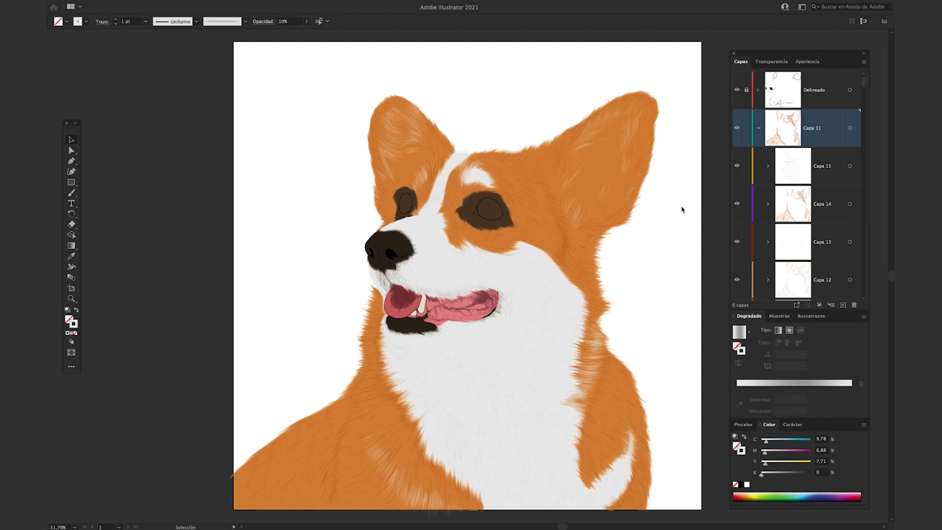
click(758, 128)
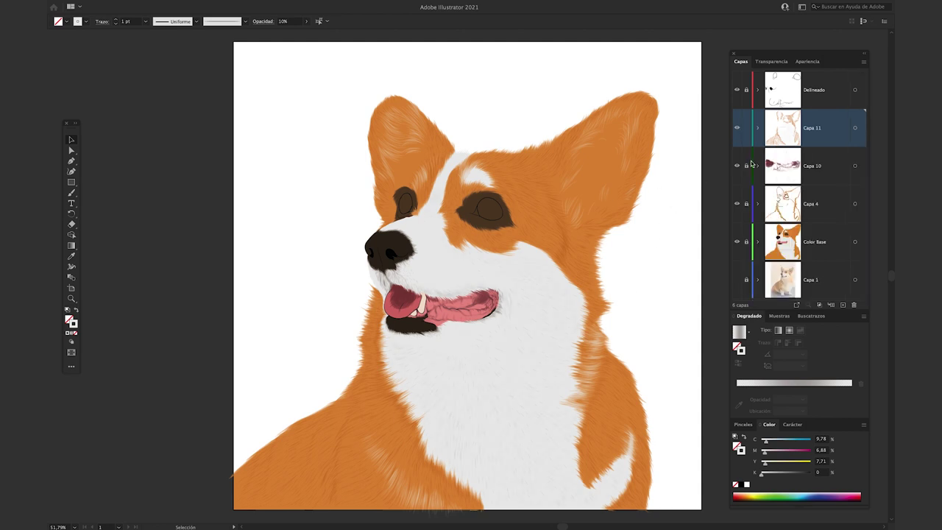
click(843, 304)
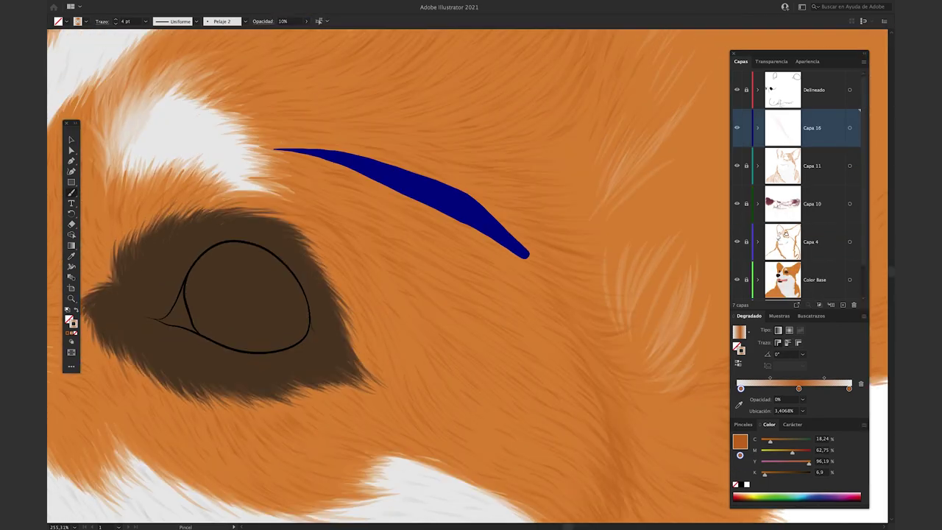
- Paint broad 4 pt orange gradient strokes at 10% opacity beside and below the large eye on Capa 16
drag(309, 213, 609, 467)
drag(326, 252, 420, 378)
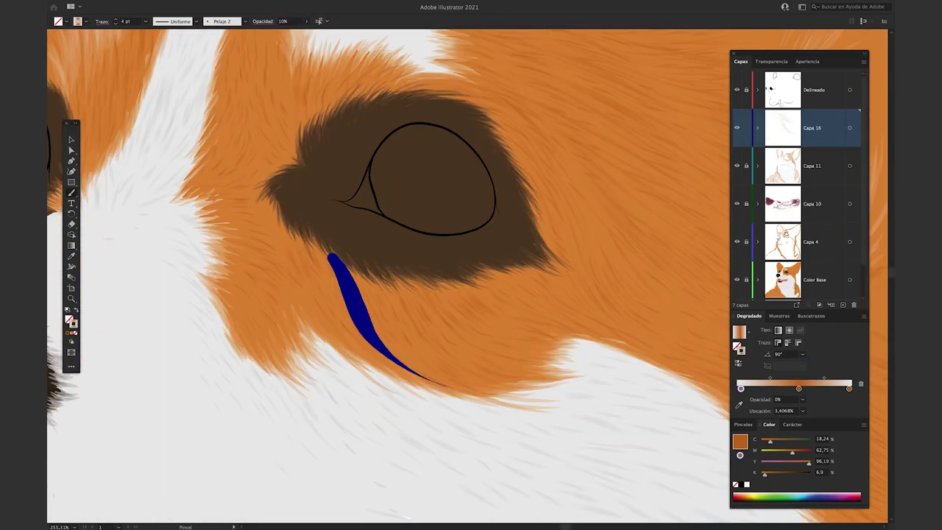
drag(365, 276, 459, 387)
drag(455, 97, 610, 289)
drag(326, 263, 448, 370)
- Deepen the orange fur between the large eye and the white muzzle with more broad translucent strokes
drag(215, 195, 353, 346)
drag(219, 267, 240, 274)
drag(338, 308, 465, 387)
drag(316, 315, 357, 351)
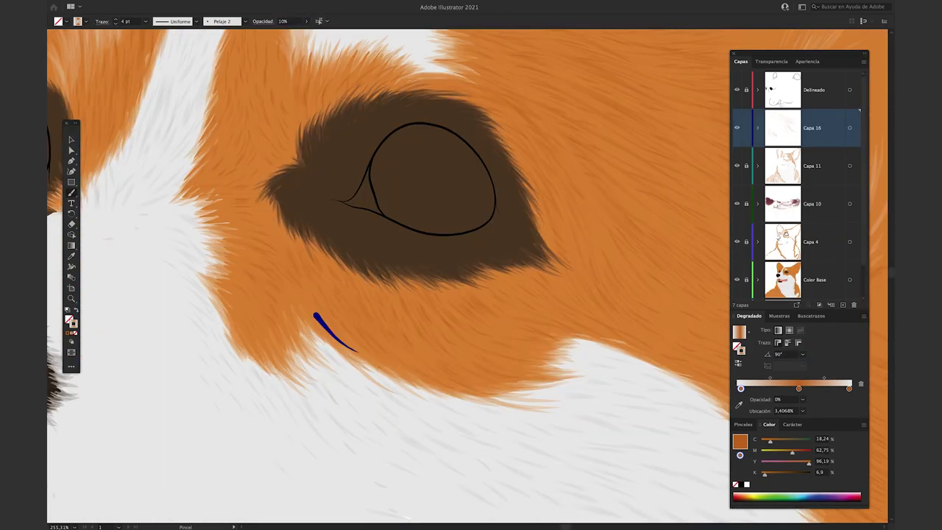
drag(407, 269, 537, 354)
drag(352, 271, 447, 382)
drag(310, 252, 416, 371)
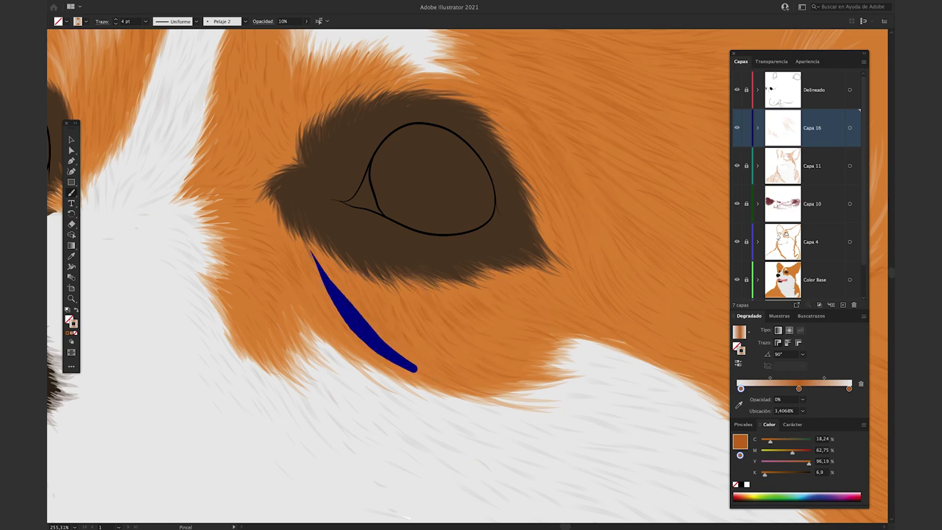
- Paint broad translucent orange strokes on the brow between the white forehead stripe and the large eye
key(space)
mouse_move(412, 294)
mouse_down()
mouse_move(443, 360)
mouse_move(571, 483)
mouse_up()
drag(408, 211, 429, 313)
drag(425, 179, 427, 258)
drag(410, 198, 408, 323)
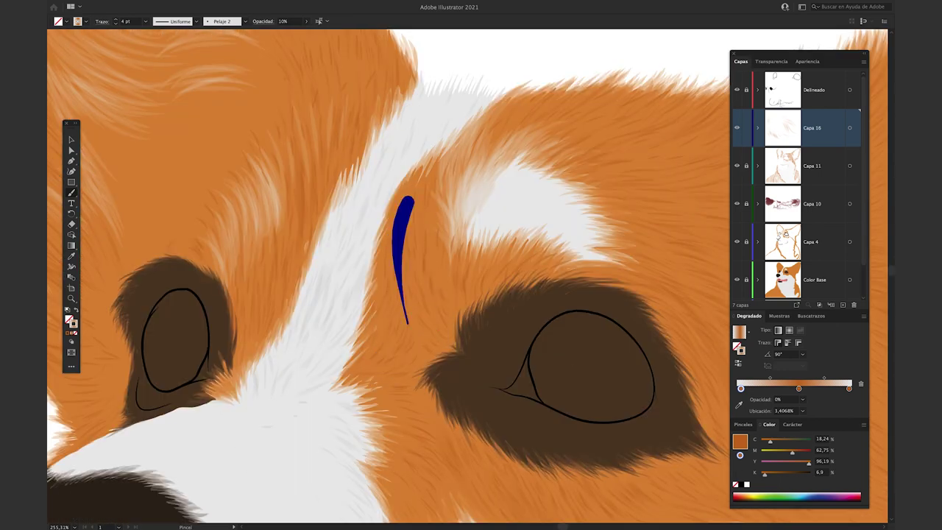
- Set the stroke opacity to 13% and paint broad orange strokes between the small eye and the white forehead stripe
key(v)
click(615, 280)
key(b)
drag(303, 88, 278, 306)
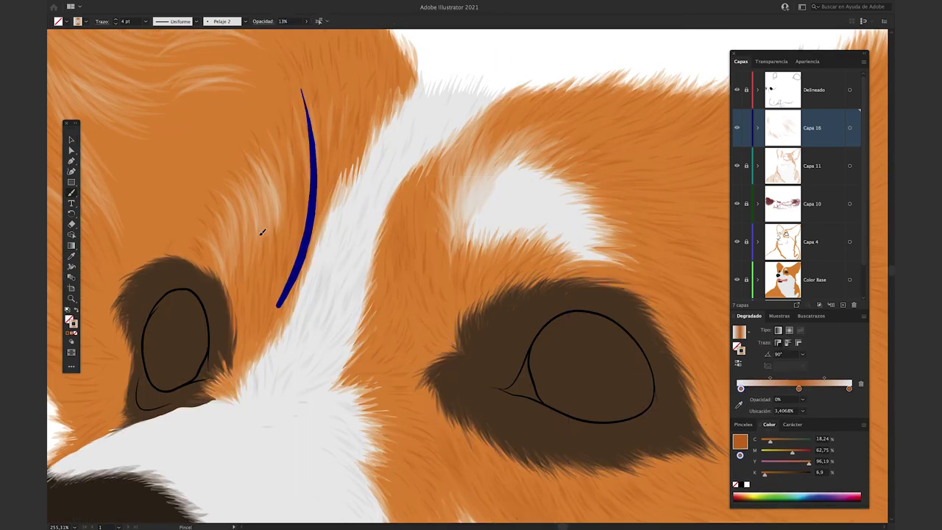
drag(268, 174, 239, 369)
- Deepen the orange fur along the inner side of the smaller ear, above the white stripe, with broad translucent strokes
key(space)
drag(407, 438, 412, 444)
drag(353, 118, 469, 435)
drag(361, 195, 443, 428)
drag(388, 379, 433, 473)
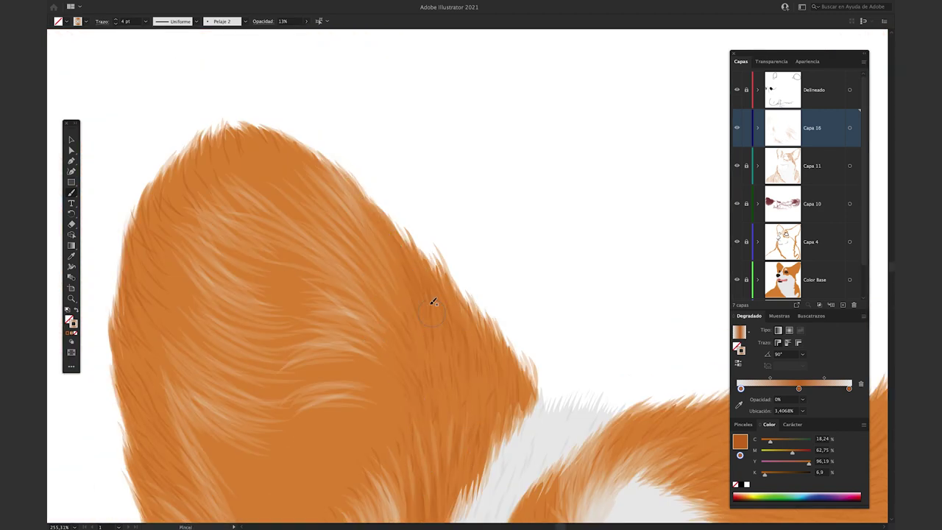
drag(434, 373, 439, 434)
- Shade both outer edges of the smaller ear with broad orange gradient strokes
drag(125, 383, 188, 484)
drag(126, 274, 163, 360)
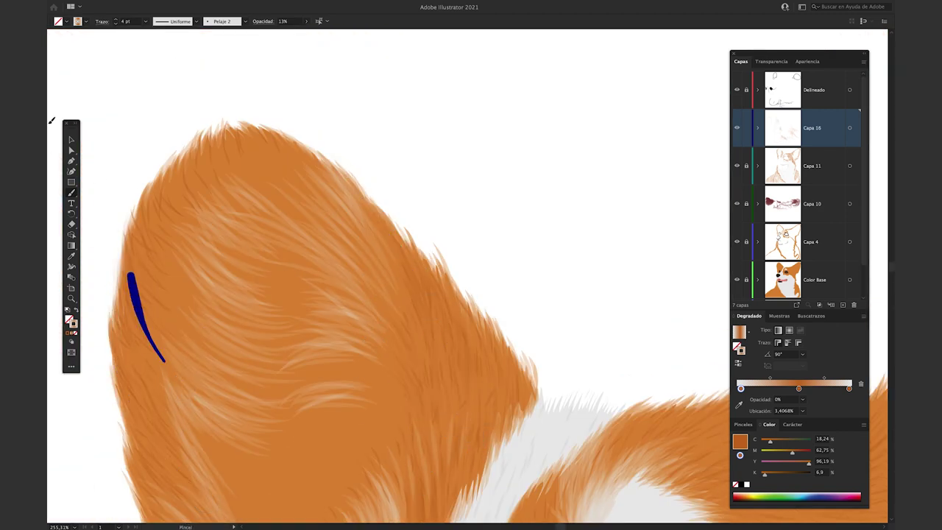
drag(332, 171, 398, 258)
drag(471, 332, 494, 439)
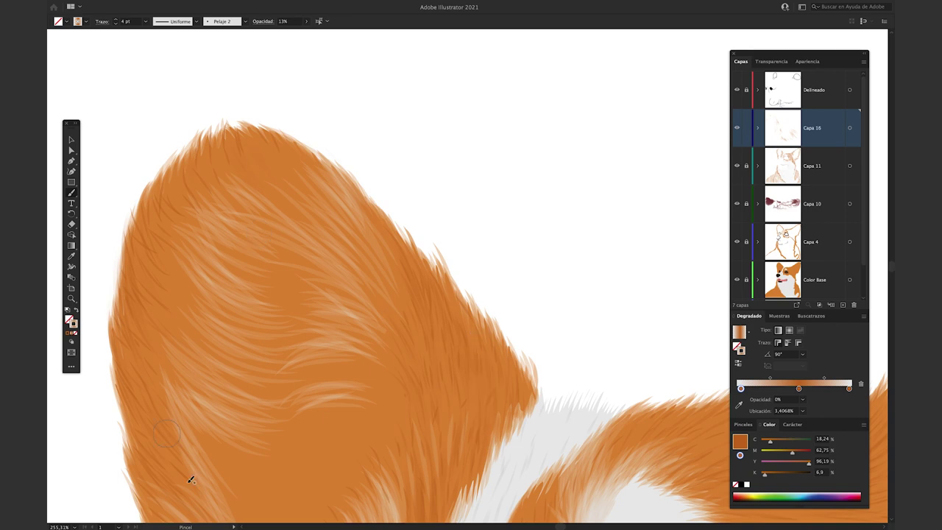
drag(165, 150, 207, 486)
- Extend the orange shading strokes down the ear's outer base and onto the cheek beside the small eye
key(space)
drag(354, 280, 430, 48)
drag(221, 400, 311, 448)
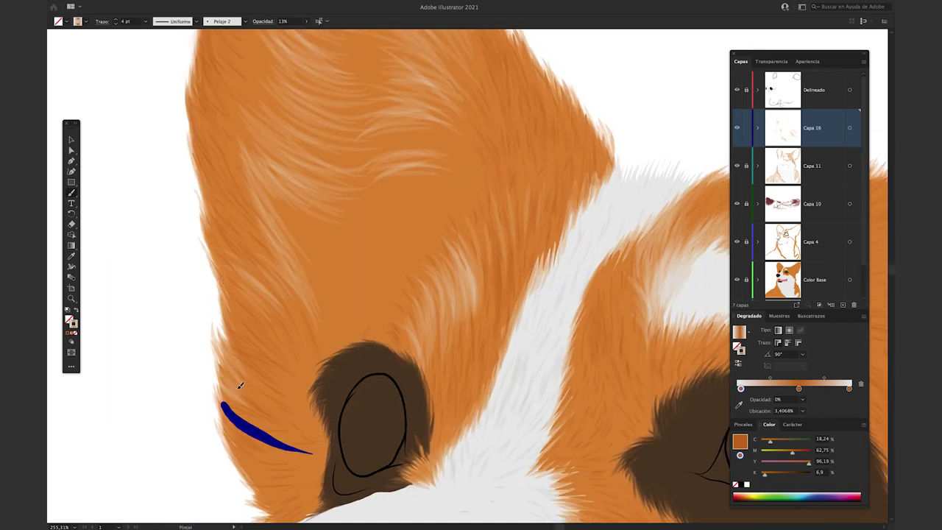
drag(214, 136, 271, 250)
- Paint broad horizontal orange strokes down the narrow band of neck fur beside the white throat
scroll(295, 340, down, 10)
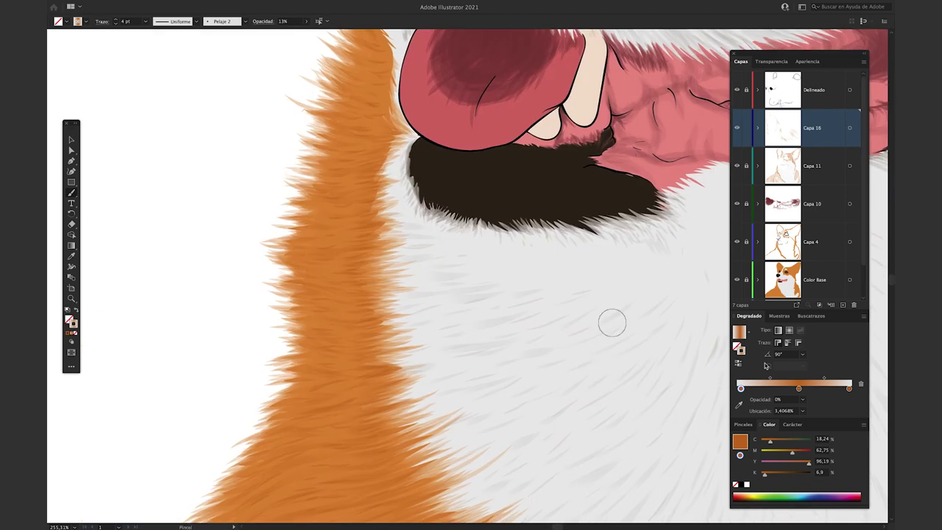
drag(334, 121, 404, 131)
drag(307, 193, 377, 188)
drag(320, 266, 363, 258)
drag(295, 241, 367, 238)
drag(373, 313, 310, 312)
drag(387, 367, 281, 361)
mouse_move(409, 422)
mouse_down()
mouse_move(393, 429)
mouse_move(308, 414)
mouse_up()
- Sweep long translucent orange strokes across the shoulder below the neck, following the fur direction
scroll(384, 284, down, 8)
drag(130, 410, 494, 247)
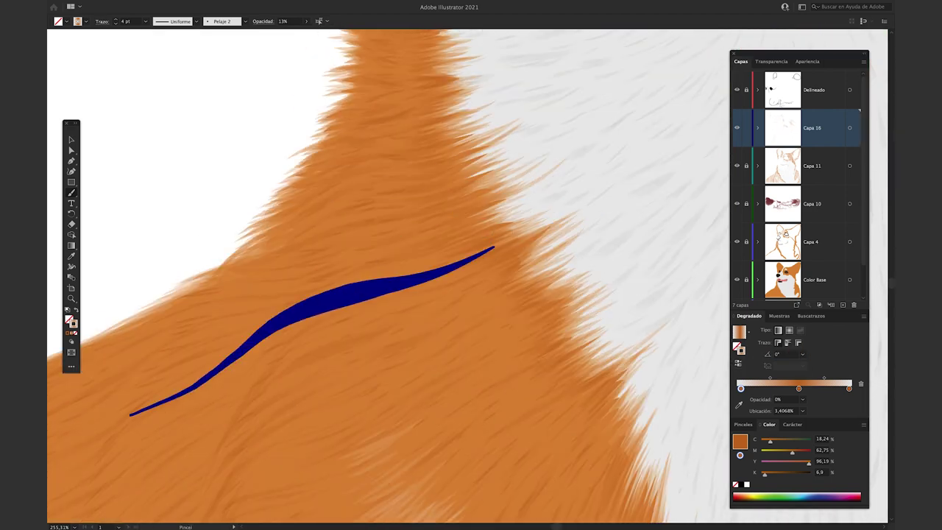
mouse_move(231, 454)
mouse_down()
mouse_move(509, 290)
mouse_move(507, 262)
mouse_up()
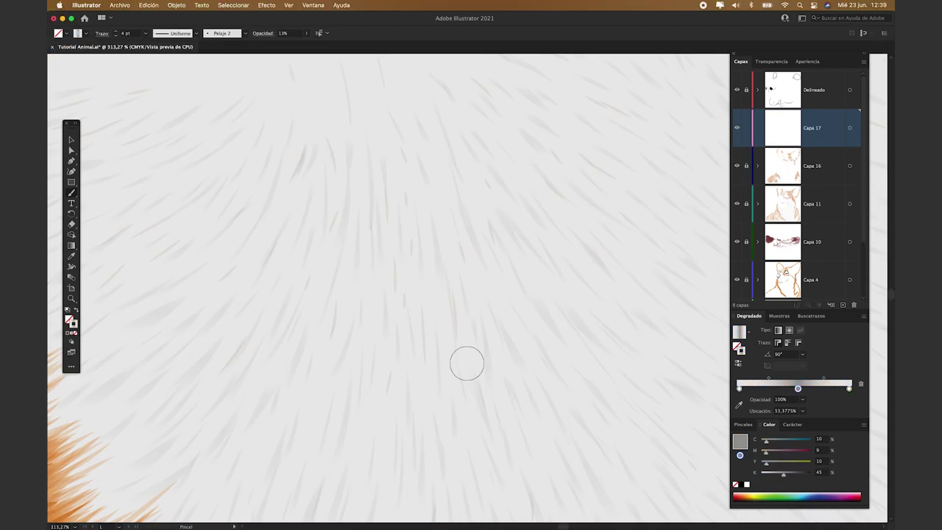
- Paint broad 4 pt gray gradient strokes at 13% opacity in the upper middle of the white chest on Capa 17
drag(243, 376, 323, 228)
scroll(442, 294, down, 4)
mouse_move(479, 364)
mouse_down()
mouse_move(520, 439)
mouse_move(472, 415)
mouse_up()
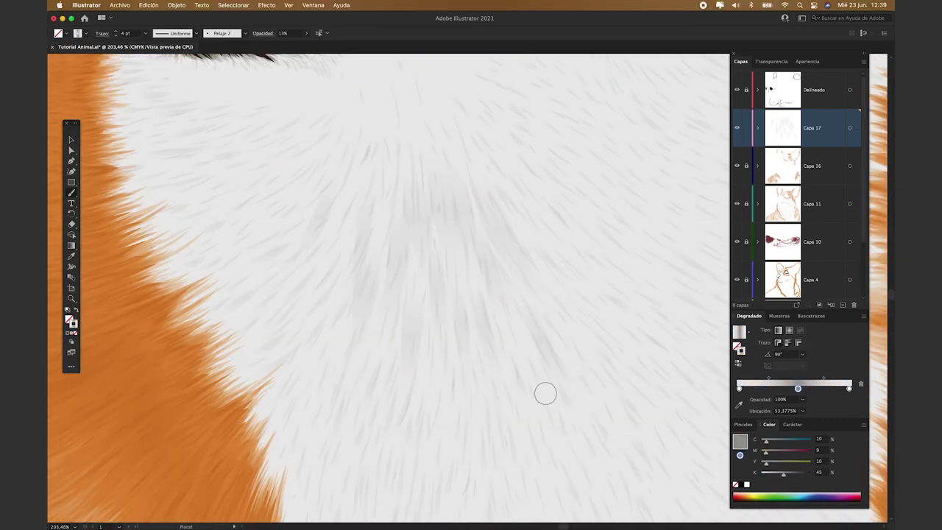
- Shade the middle of the chest down to the orange shoulder fur with long translucent gray strokes
scroll(441, 294, down, 6)
drag(440, 119, 372, 350)
drag(473, 409, 480, 229)
drag(485, 391, 519, 164)
drag(555, 491, 545, 206)
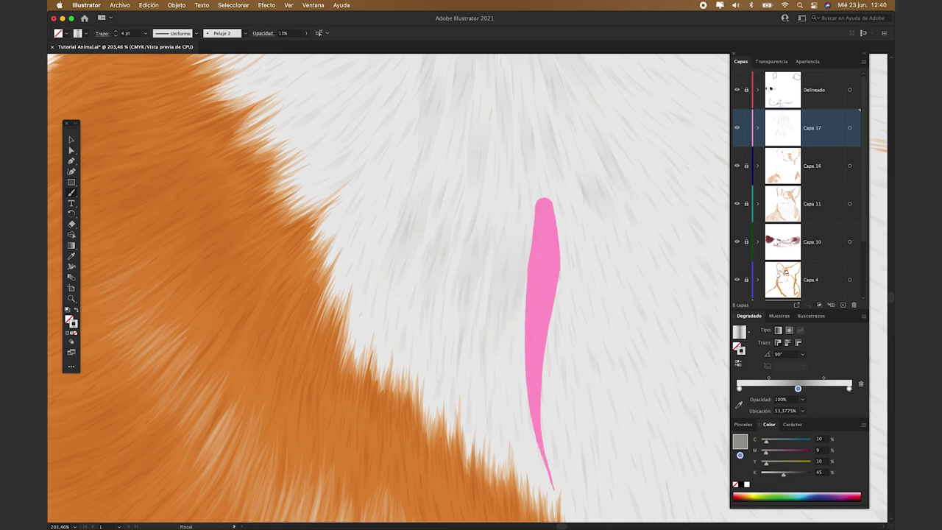
drag(491, 132, 494, 204)
drag(414, 103, 375, 230)
drag(600, 462, 571, 301)
drag(429, 408, 452, 252)
drag(336, 305, 346, 269)
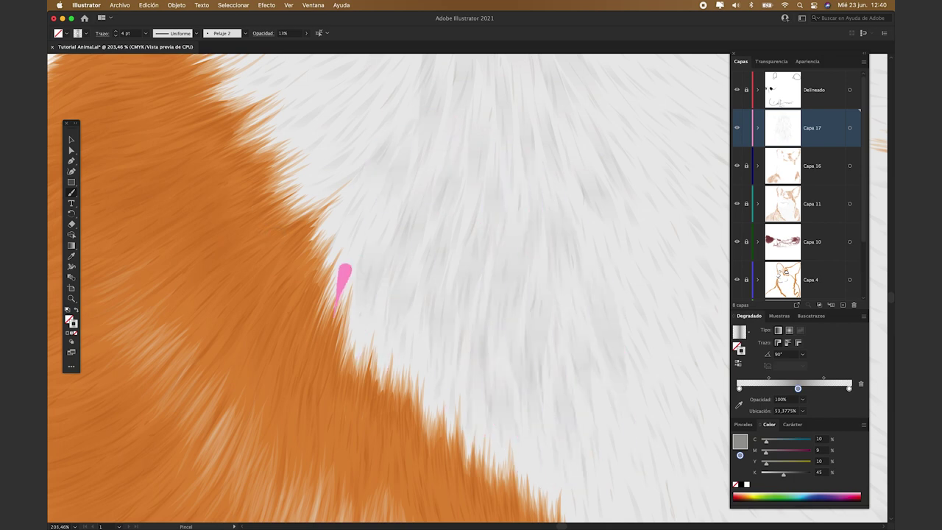
- Add gray shading strokes to the lower chest, near the orange shoulder and the artboard's bottom edge
scroll(338, 323, down, 5)
scroll(338, 324, right, 8)
drag(424, 375, 410, 338)
drag(287, 281, 319, 382)
drag(252, 290, 273, 387)
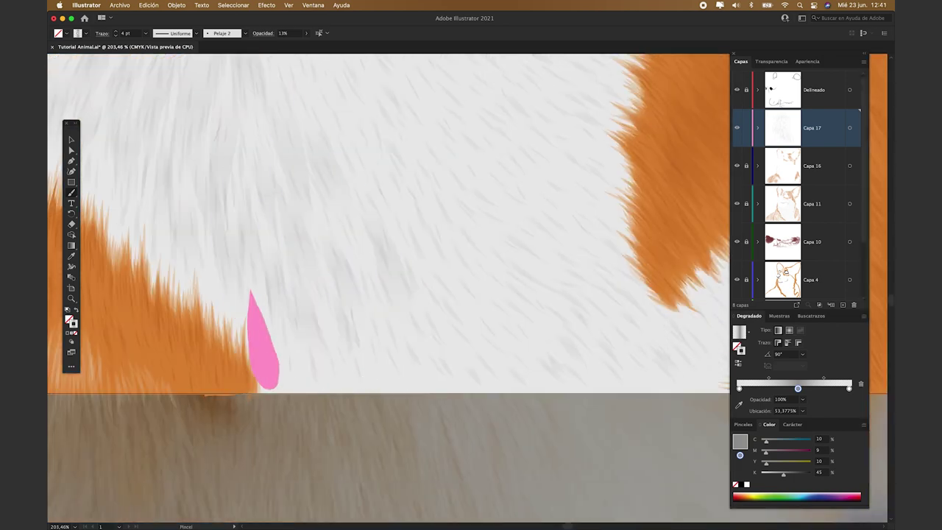
scroll(312, 267, up, 5)
scroll(311, 267, down, 5)
drag(290, 231, 336, 314)
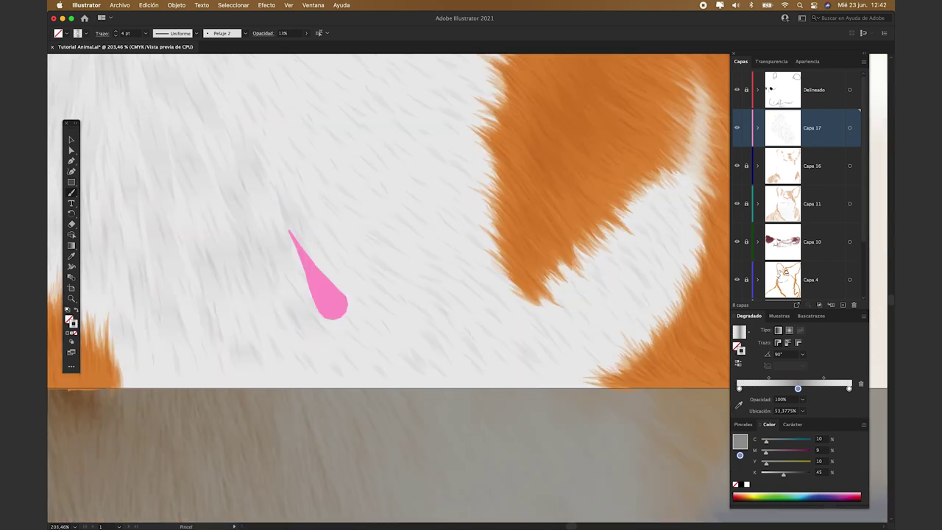
- Continue the diagonal gray shading across the lower chest toward the pointed orange fur patch
scroll(214, 257, up, 5)
scroll(344, 257, down, 5)
mouse_move(273, 190)
mouse_down()
mouse_move(349, 288)
mouse_move(471, 404)
mouse_up()
scroll(330, 251, up, 5)
scroll(393, 267, down, 5)
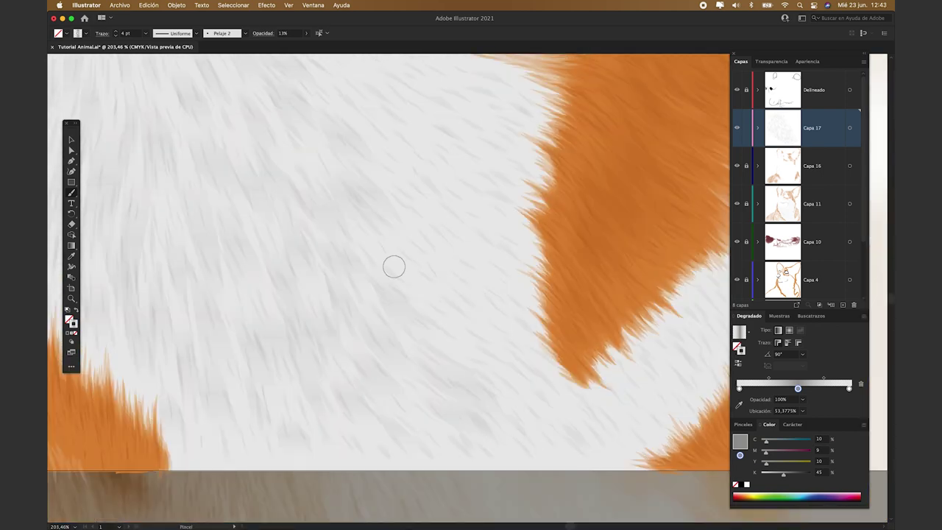
drag(429, 250, 502, 325)
- Paint broad gray strokes fanning outward across both sides of the upper and middle chest
scroll(393, 267, up, 10)
scroll(393, 267, left, 5)
drag(334, 368, 272, 427)
drag(360, 240, 328, 283)
mouse_move(541, 270)
mouse_down()
mouse_move(569, 314)
mouse_move(683, 391)
mouse_up()
scroll(246, 147, right, 5)
scroll(245, 147, down, 2)
drag(246, 176, 298, 215)
drag(403, 322, 487, 391)
scroll(486, 442, down, 7)
scroll(486, 442, right, 2)
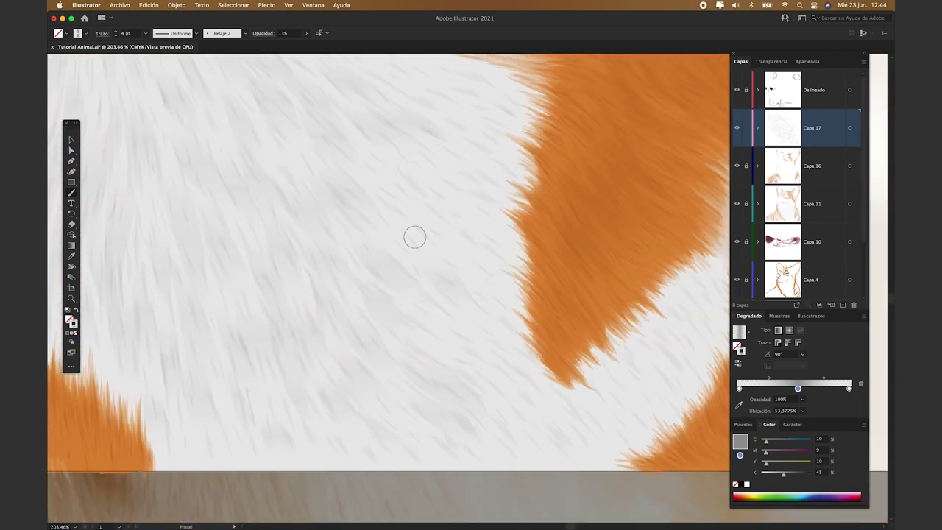
- Fill the white fur beside the pointed orange patch with more diagonal gray shading strokes
drag(318, 189, 450, 304)
drag(512, 301, 535, 326)
drag(420, 155, 500, 209)
drag(309, 217, 535, 459)
- Shade the upper chest toward the orange neck fur with short diagonal gray strokes
scroll(390, 295, up, 7)
scroll(390, 294, left, 2)
drag(285, 155, 362, 206)
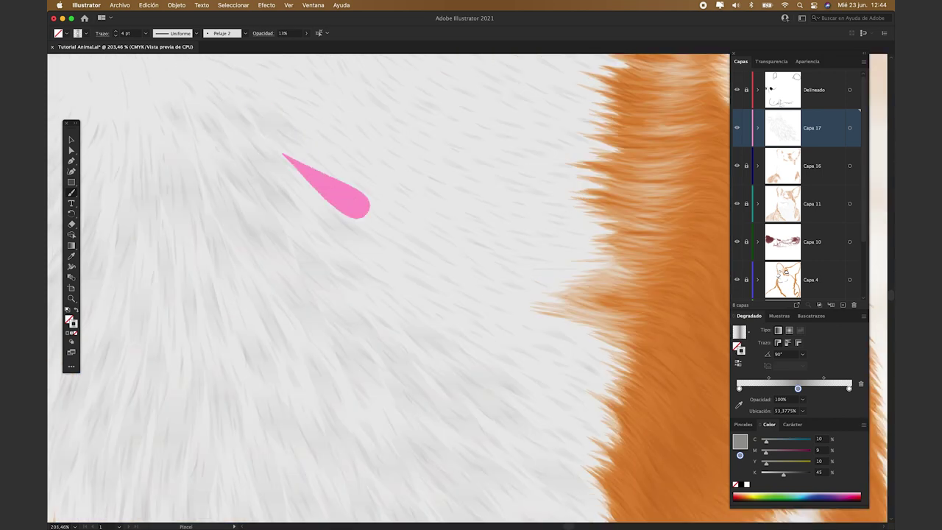
drag(391, 283, 482, 344)
drag(494, 385, 564, 429)
drag(475, 327, 556, 361)
drag(473, 310, 398, 274)
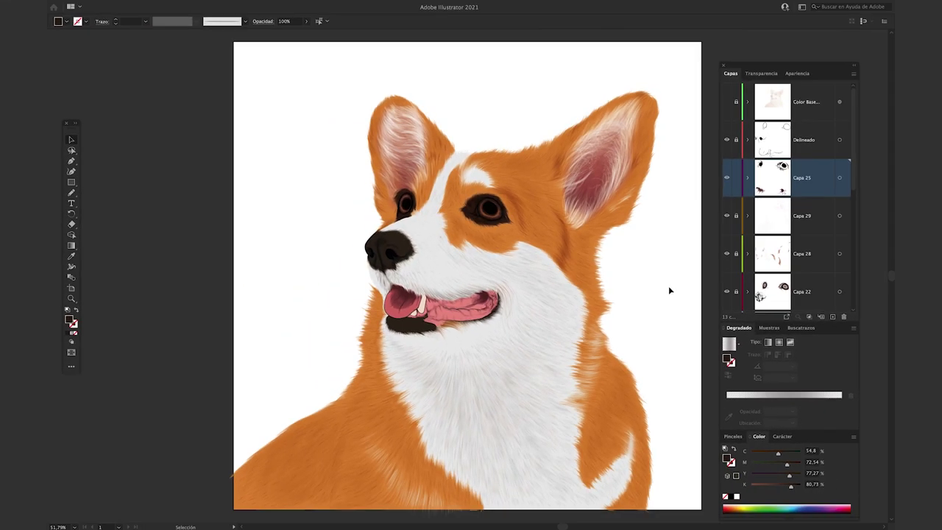
- Sample a forehead hair's gradient stroke, move its middle stop to 49.7757% and recolor it to C 9, M 59, Y 83, K 6
key(i)
click(531, 191)
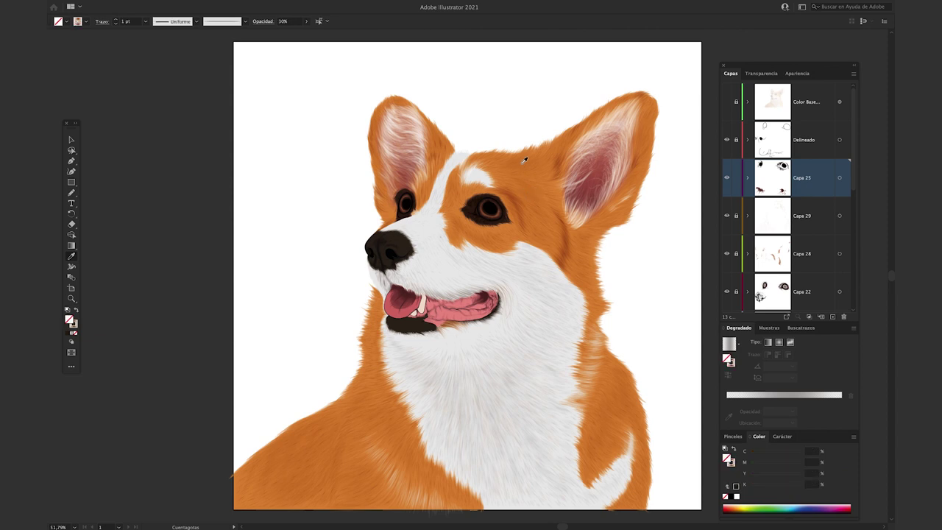
click(535, 163)
click(536, 169)
key(v)
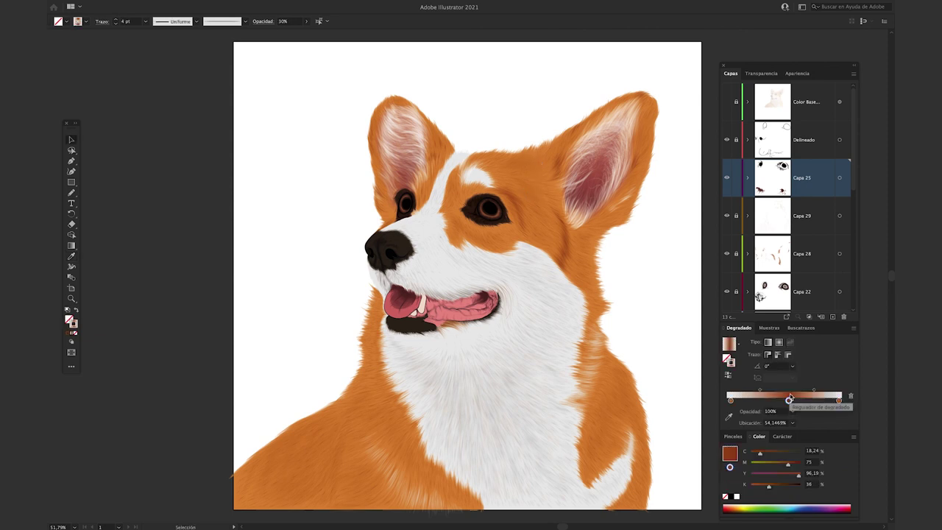
drag(792, 401, 783, 401)
drag(768, 485, 755, 455)
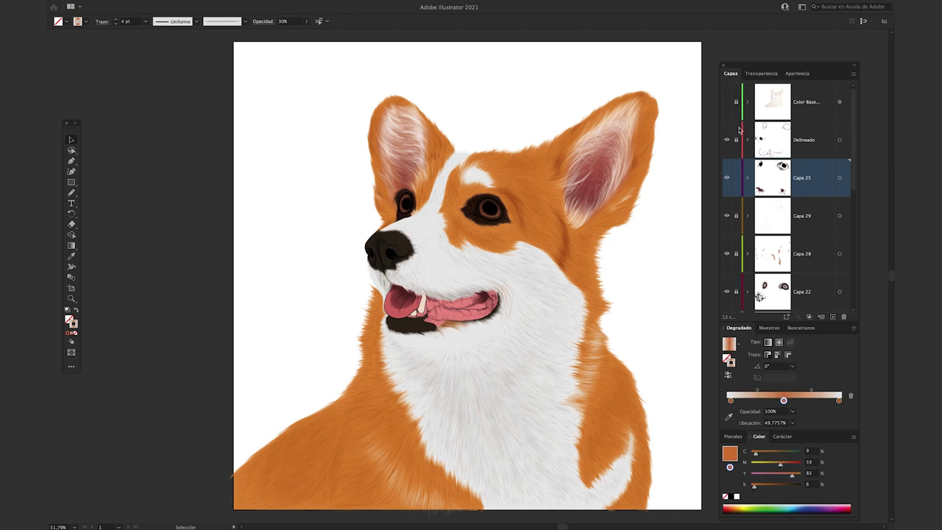
- Lock Capa 25 and add a new layer above it for more hairs
click(736, 178)
click(832, 317)
key(b)
- Paint thin 1 pt Pelaje 2 hairs in the orange fur behind the large eye, adjusting the stroke opacity
scroll(471, 295, up, 5)
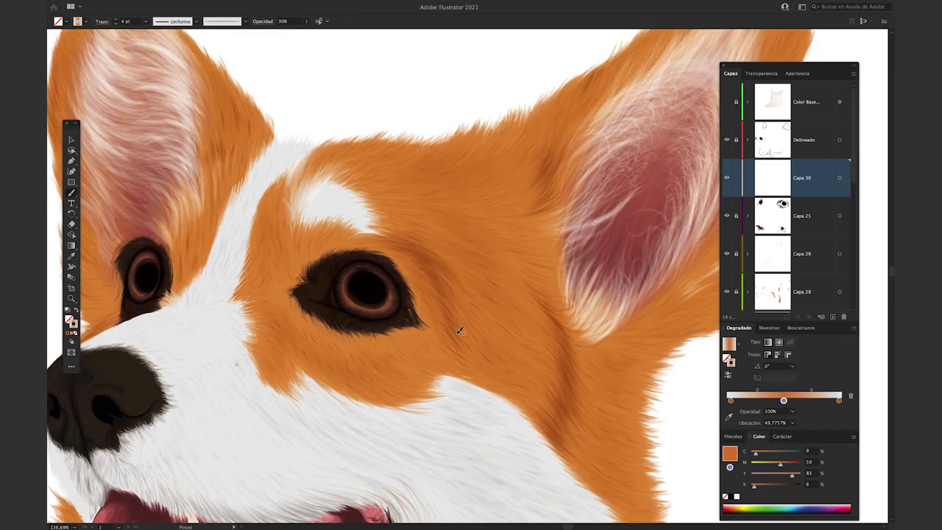
scroll(460, 328, up, 3)
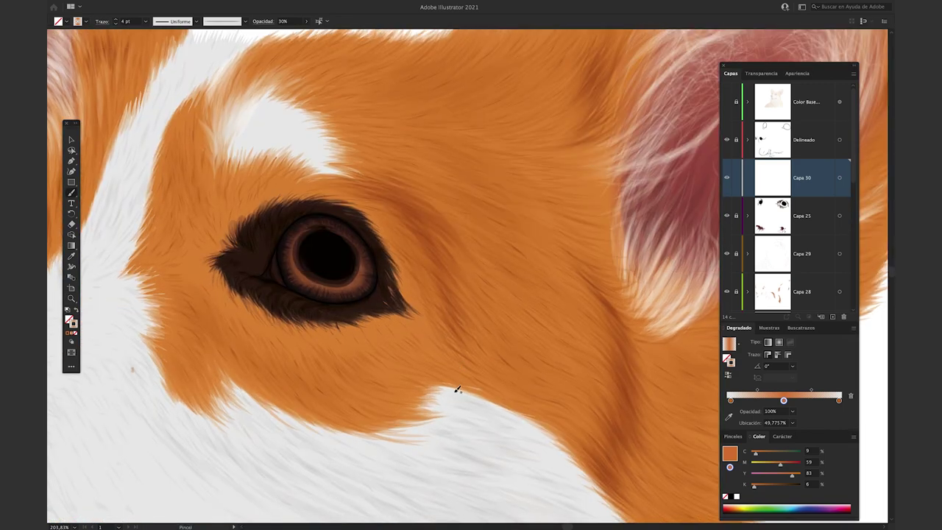
drag(531, 408, 451, 374)
key(v)
click(465, 378)
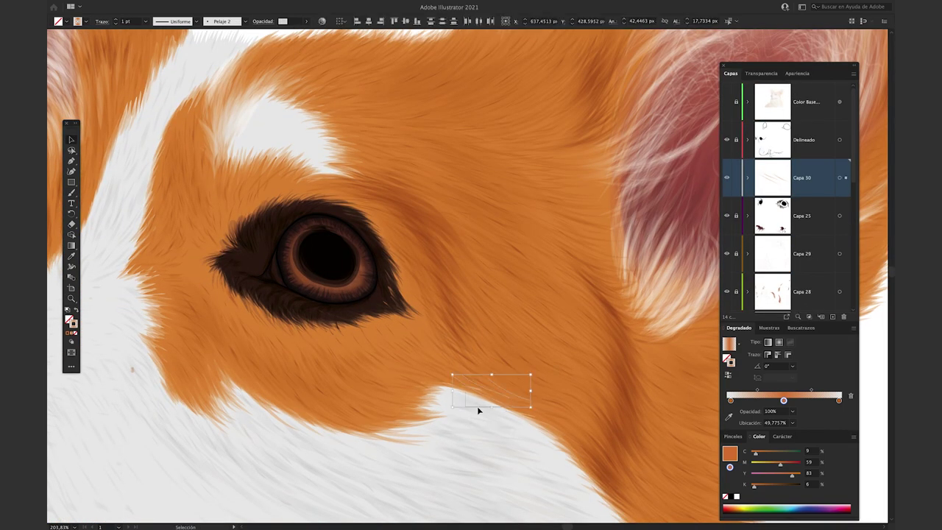
click(306, 21)
drag(279, 36, 296, 36)
key(b)
drag(545, 374, 472, 310)
- Recolor the gradient's middle stop to a yellower orange with 0% black and set the stroke opacity to 45%
key(v)
drag(780, 464, 769, 465)
drag(754, 486, 751, 486)
click(306, 21)
- Paint fine golden hairs behind and below the large eye and on the brow above it
key(b)
drag(540, 398, 497, 376)
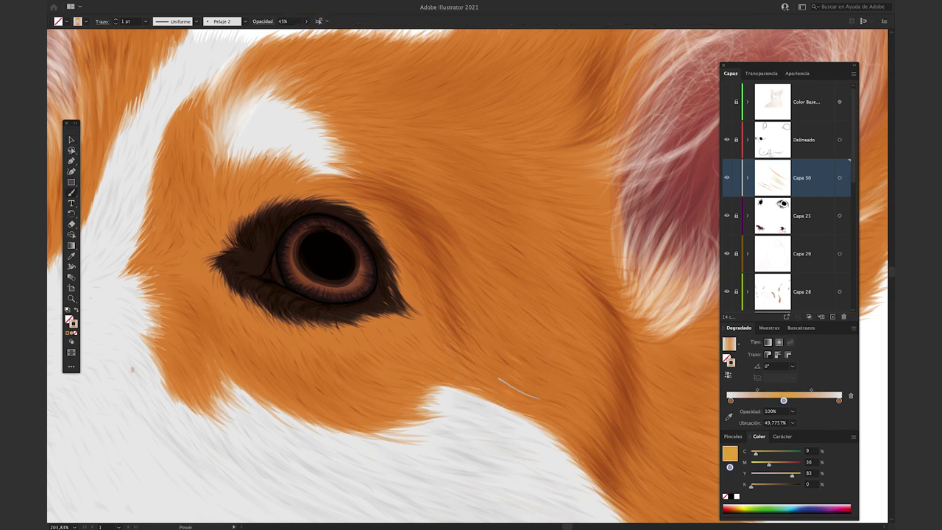
drag(535, 314, 491, 278)
drag(468, 409, 557, 365)
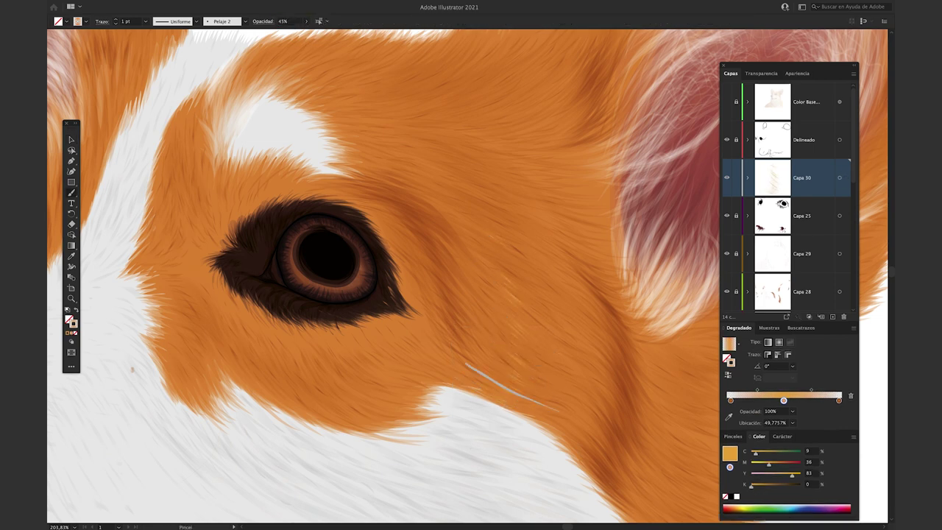
drag(403, 164, 475, 187)
drag(314, 87, 396, 55)
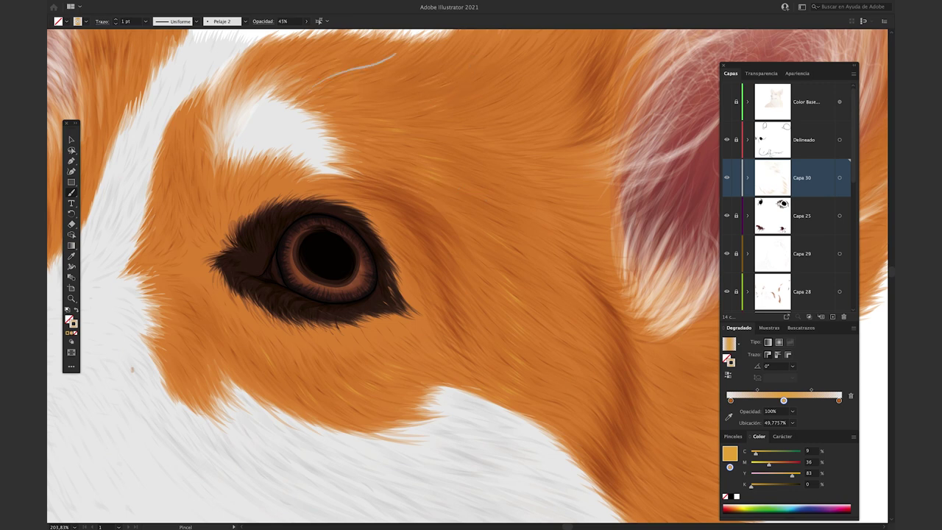
- Add fine golden hairs to the orange fur between the large eye and the bigger ear
mouse_move(540, 213)
mouse_down()
mouse_move(627, 237)
mouse_move(623, 250)
mouse_up()
drag(508, 162, 522, 280)
drag(524, 260, 587, 244)
drag(470, 213, 543, 172)
drag(492, 237, 574, 192)
- Paint short upright golden hairs between the small eye and the white stripe, up to the smaller ear's inner side
drag(294, 243, 646, 328)
drag(440, 379, 442, 342)
drag(419, 440, 423, 394)
drag(455, 397, 459, 384)
drag(443, 434, 447, 401)
drag(424, 452, 429, 401)
drag(462, 215, 458, 203)
mouse_move(513, 252)
mouse_down()
mouse_move(515, 209)
mouse_move(497, 205)
mouse_up()
- Add golden hairs along the smaller ear's outer edge and down the cheek beside the small eye
drag(231, 167, 249, 106)
drag(249, 271, 227, 236)
drag(257, 357, 249, 345)
drag(239, 423, 232, 401)
drag(257, 451, 244, 433)
- Paint fine golden hairs in the orange fur between the white forehead stripe and the large eye
drag(554, 378, 558, 326)
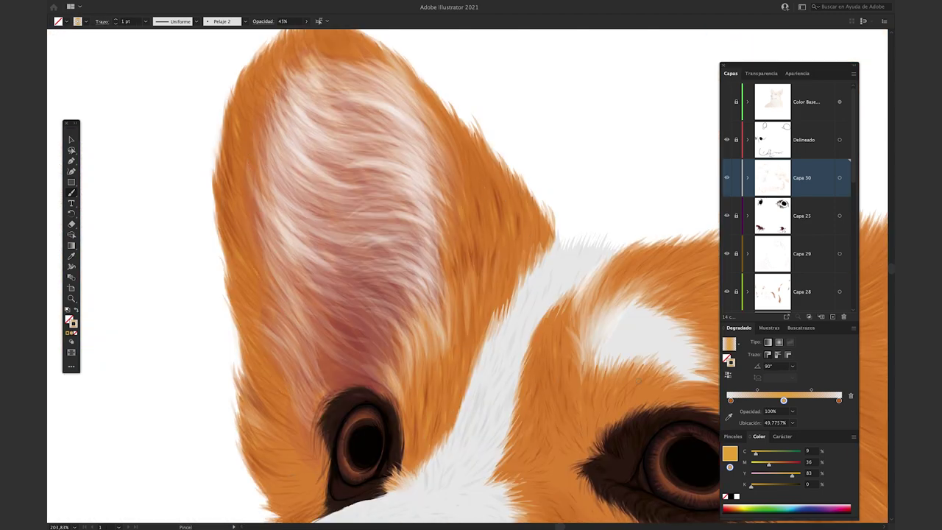
drag(549, 434, 571, 389)
drag(543, 331, 552, 317)
drag(662, 265, 359, 273)
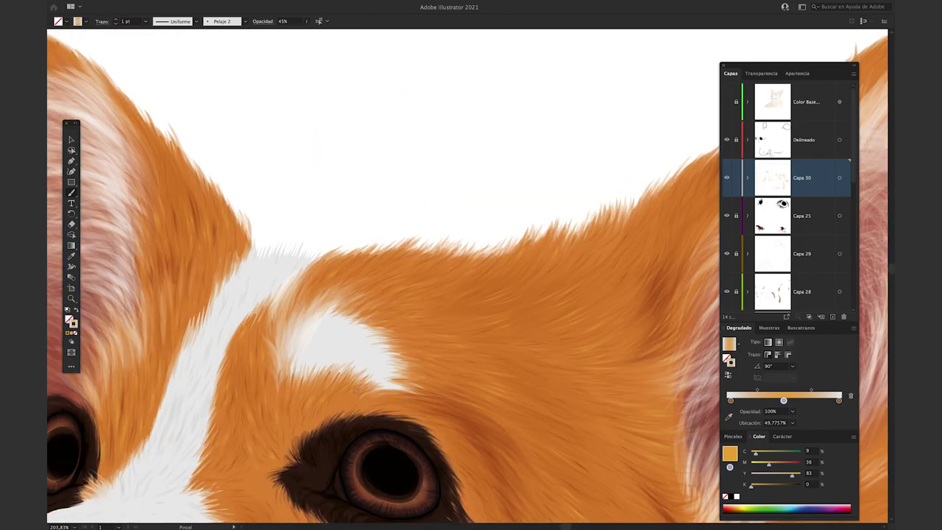
mouse_move(336, 424)
mouse_down()
mouse_move(353, 330)
mouse_move(465, 124)
mouse_up()
drag(404, 205, 414, 222)
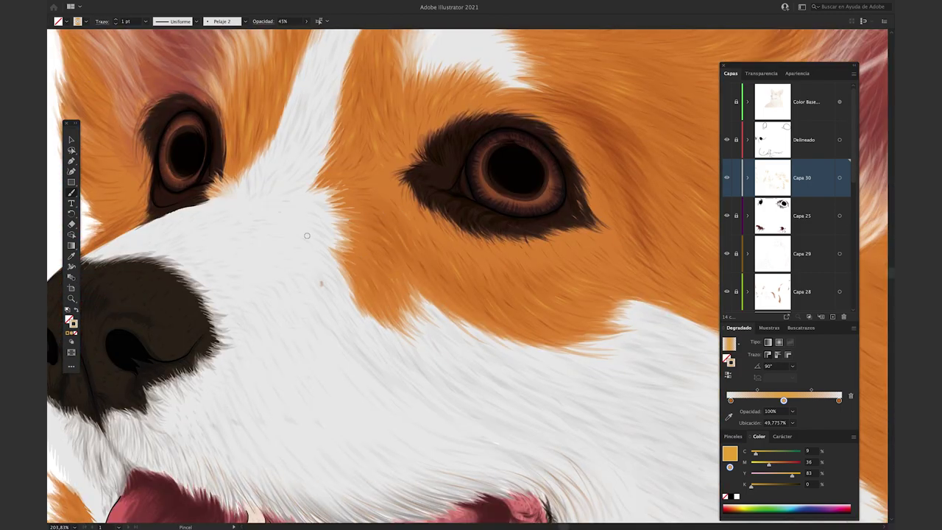